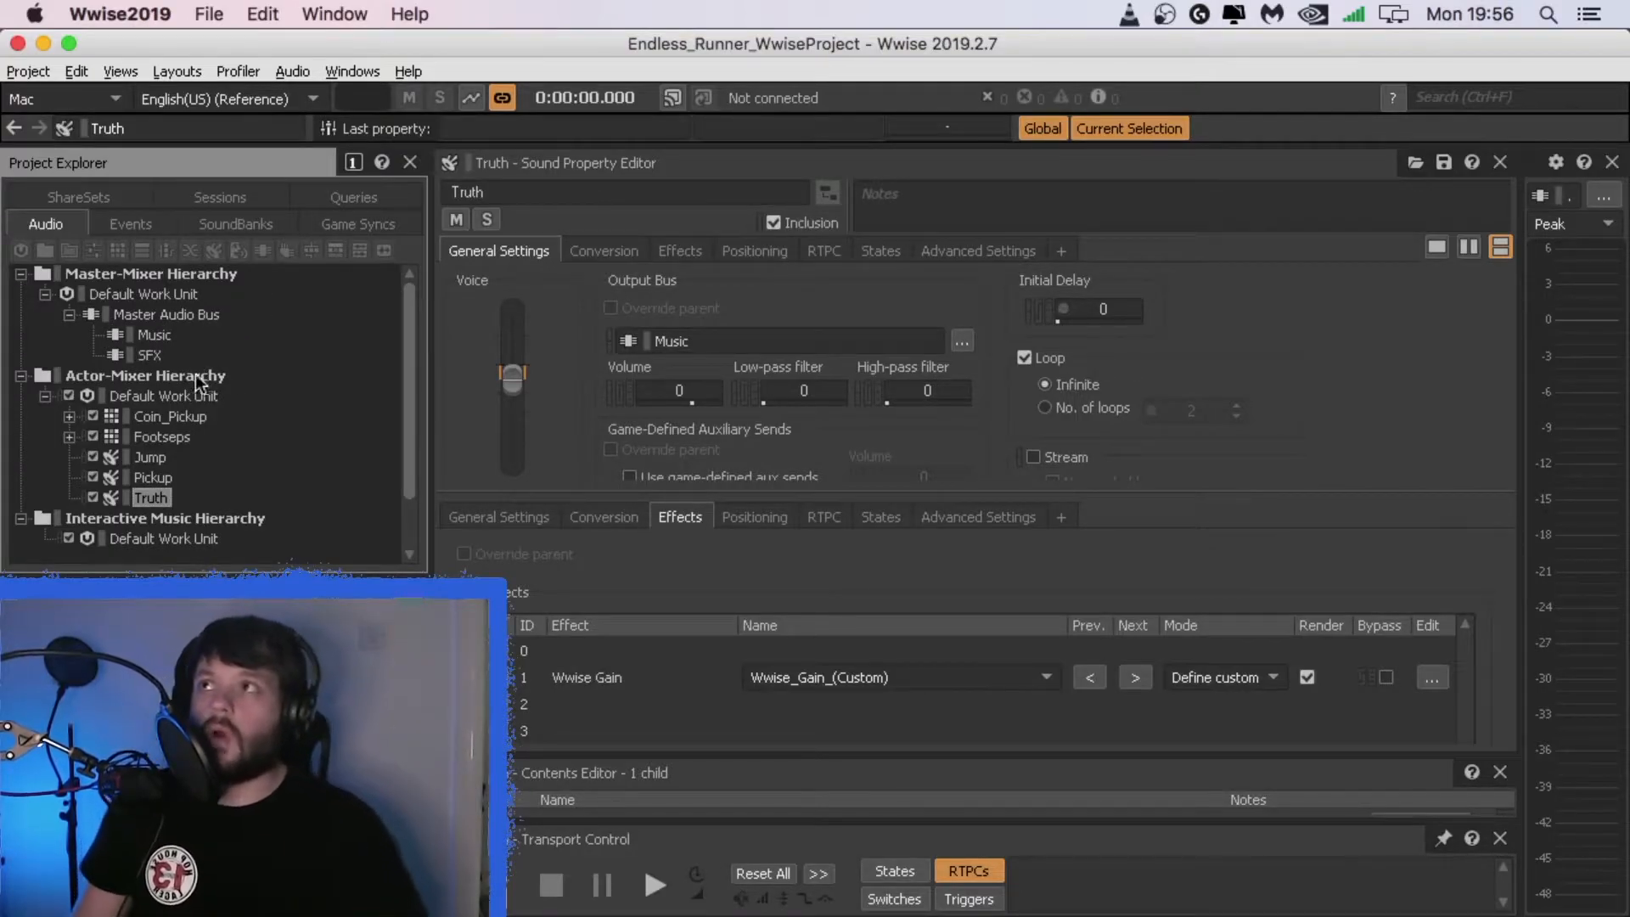
Step: Examine the Truth music event and the Coin_Pickup, Footseps, Jump and Pickup events in the SFX work unit
click(126, 221)
click(136, 331)
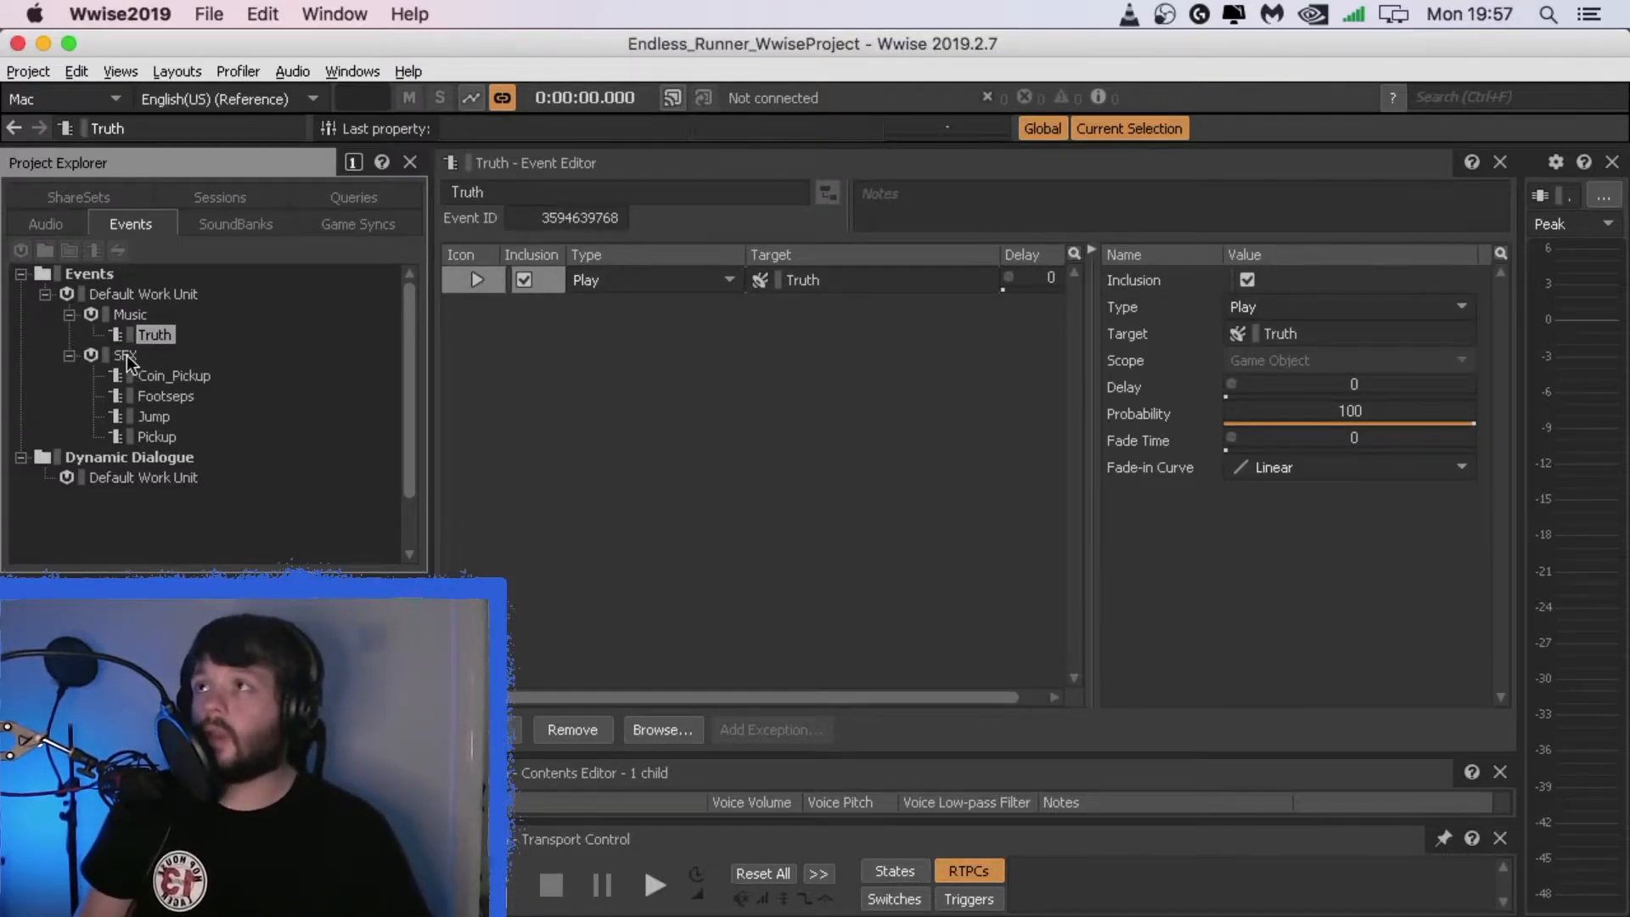
click(127, 357)
click(168, 375)
click(170, 396)
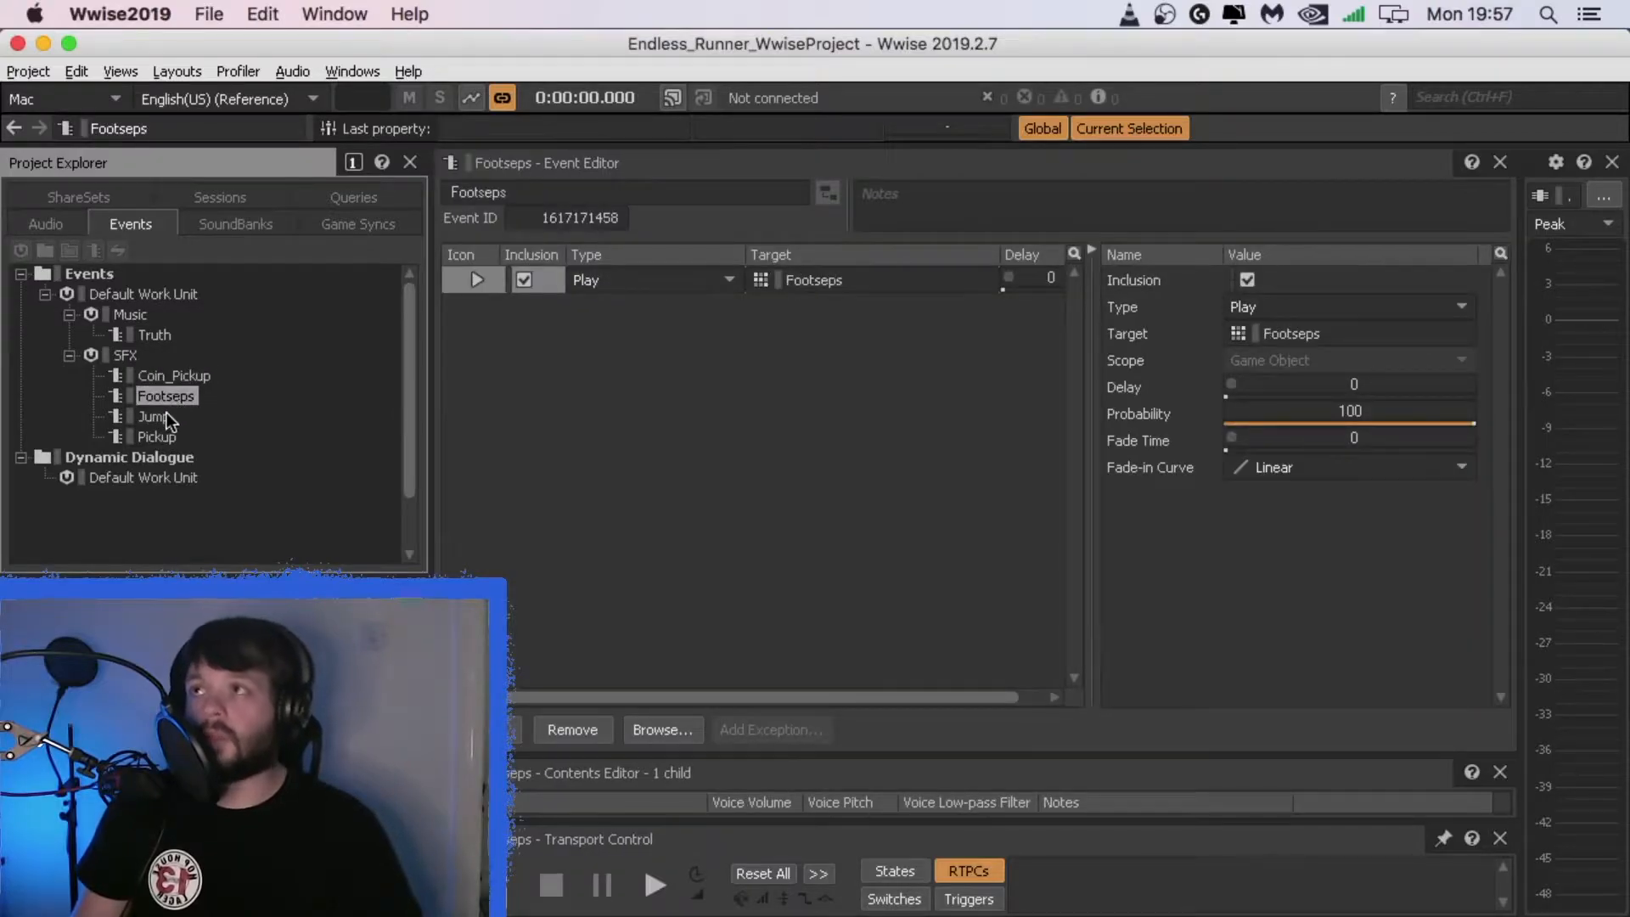
click(167, 415)
click(162, 433)
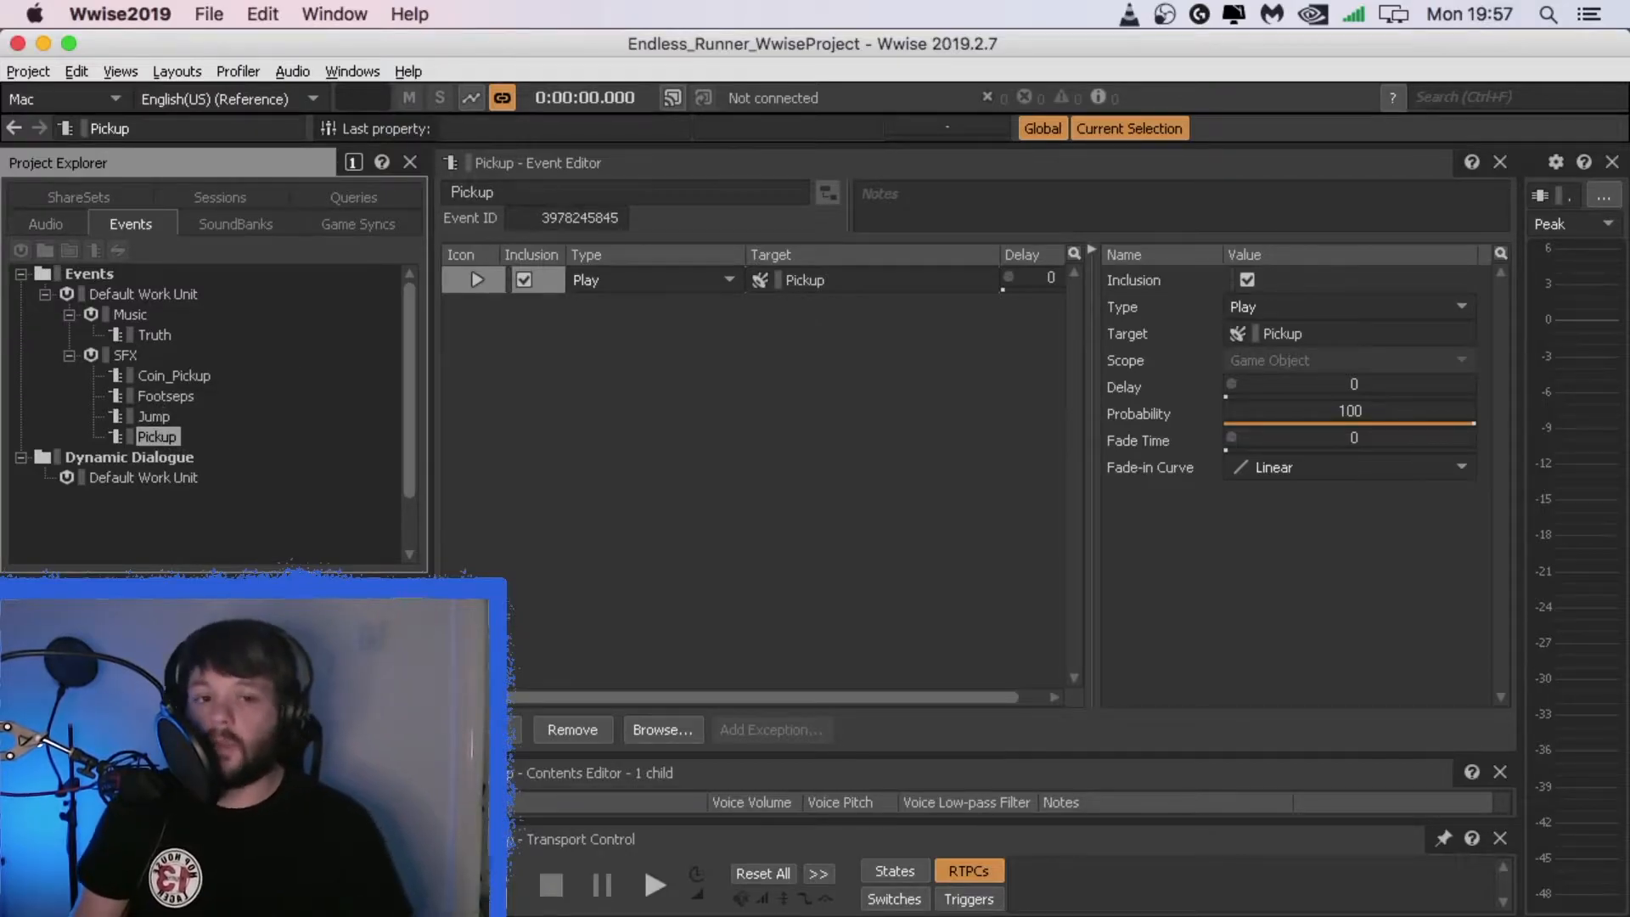
Step: Undock the Event Viewer into a floating window and review its Coin_Pickup, Footseps, Jump, Pickup and Truth events
drag(153, 590, 720, 350)
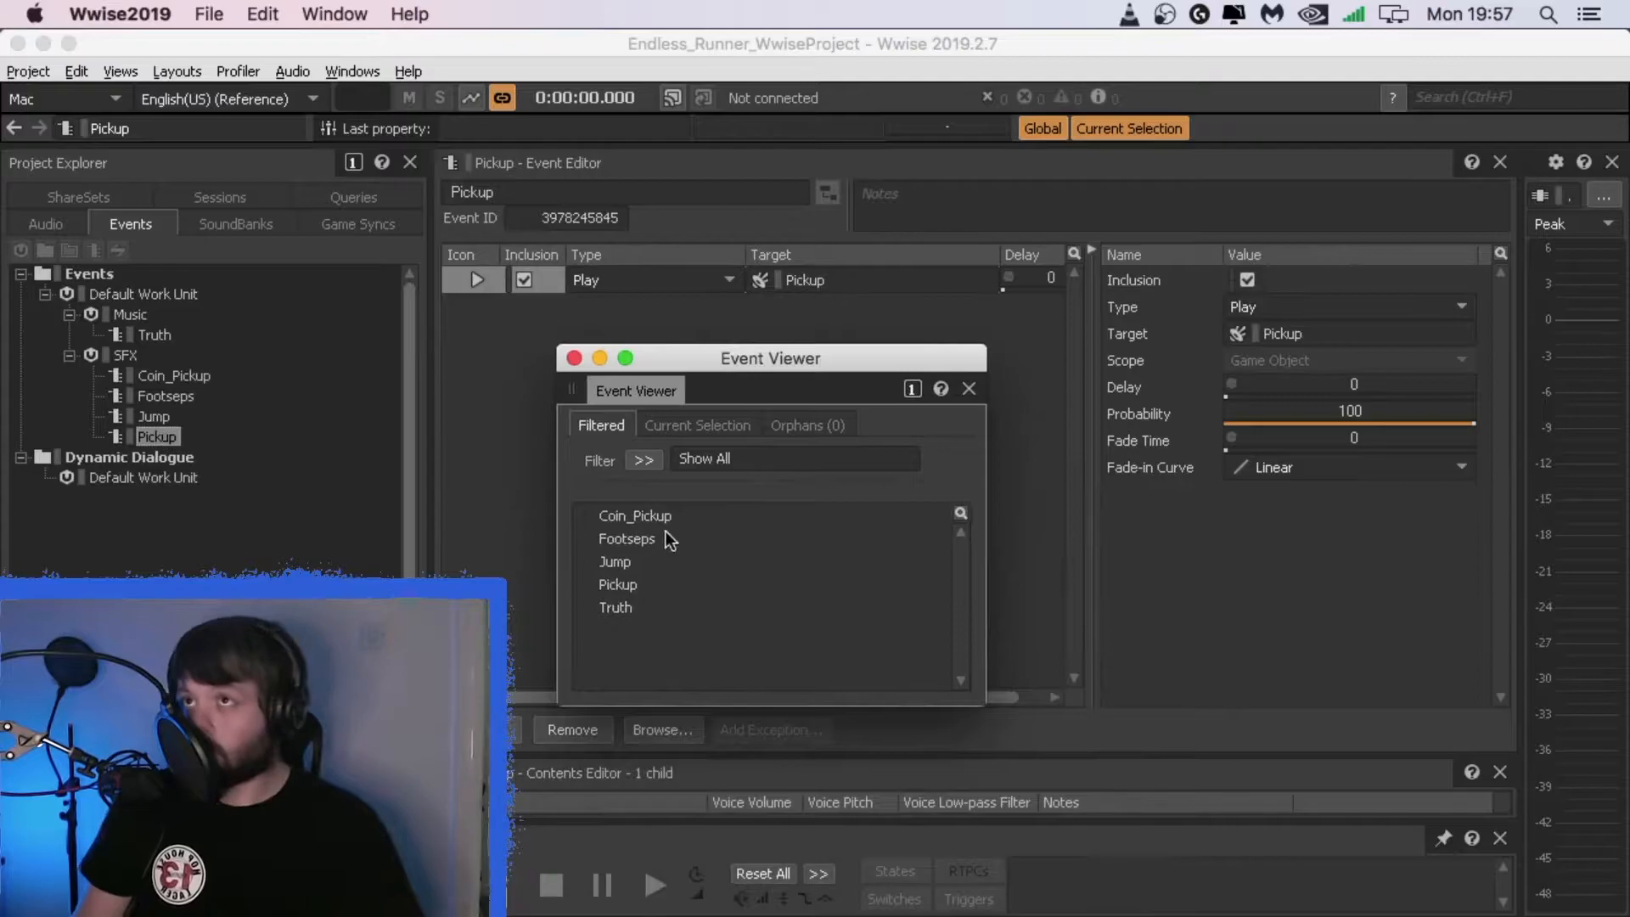
click(630, 515)
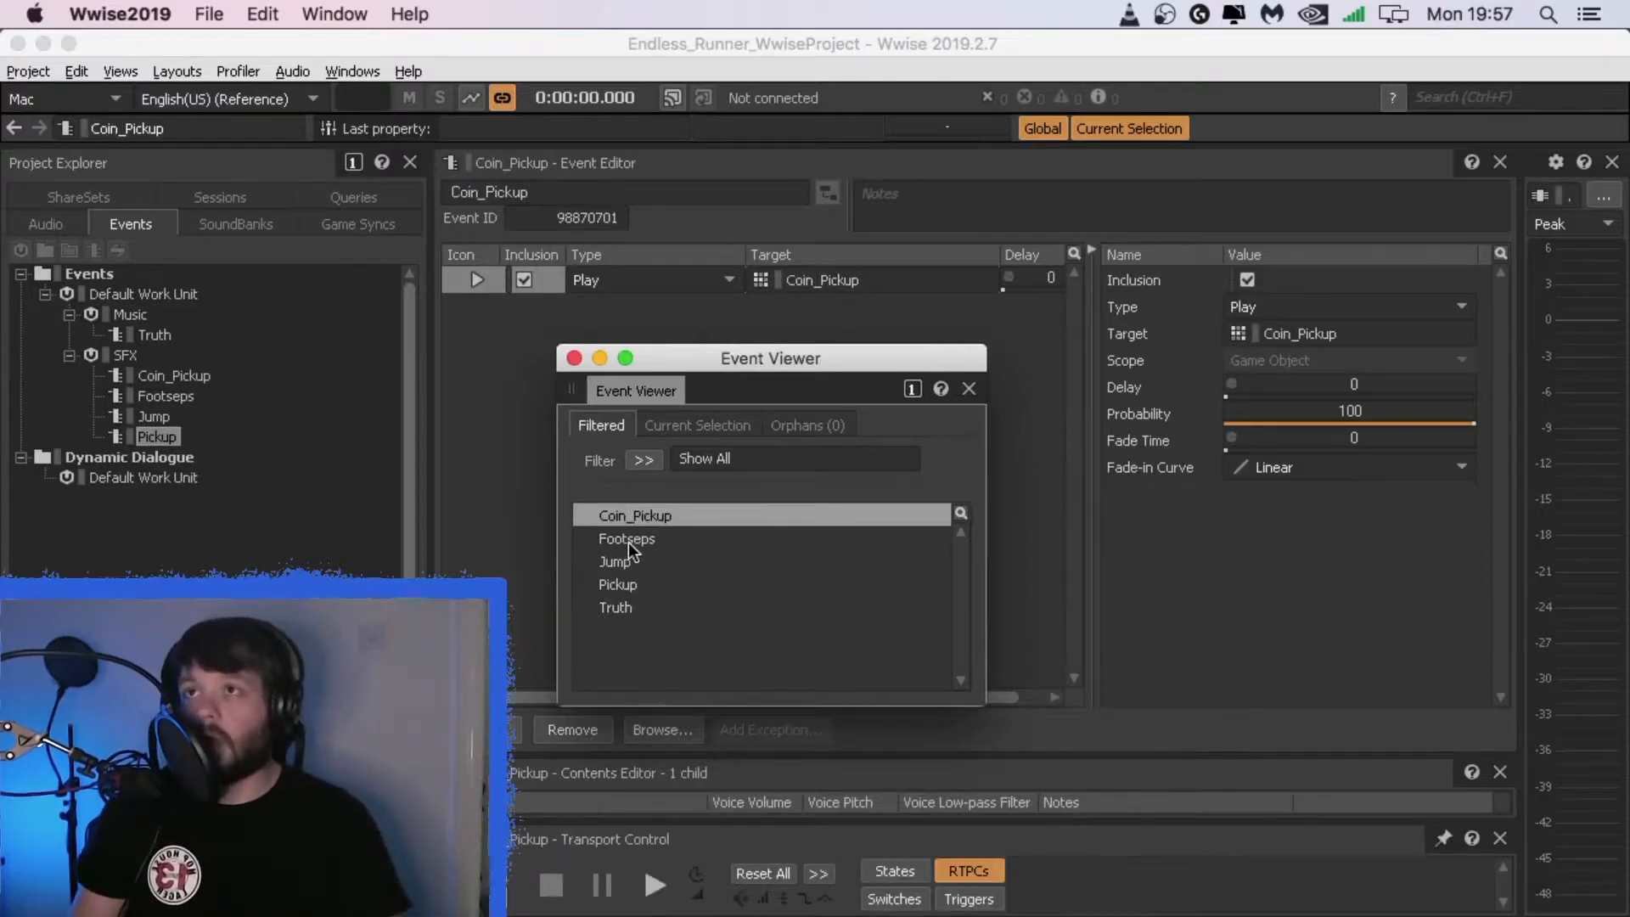
click(629, 540)
click(620, 560)
click(620, 585)
click(624, 618)
Step: Dock the Event Viewer beside the Project Explorer and widen the Project Explorer
drag(628, 389, 510, 705)
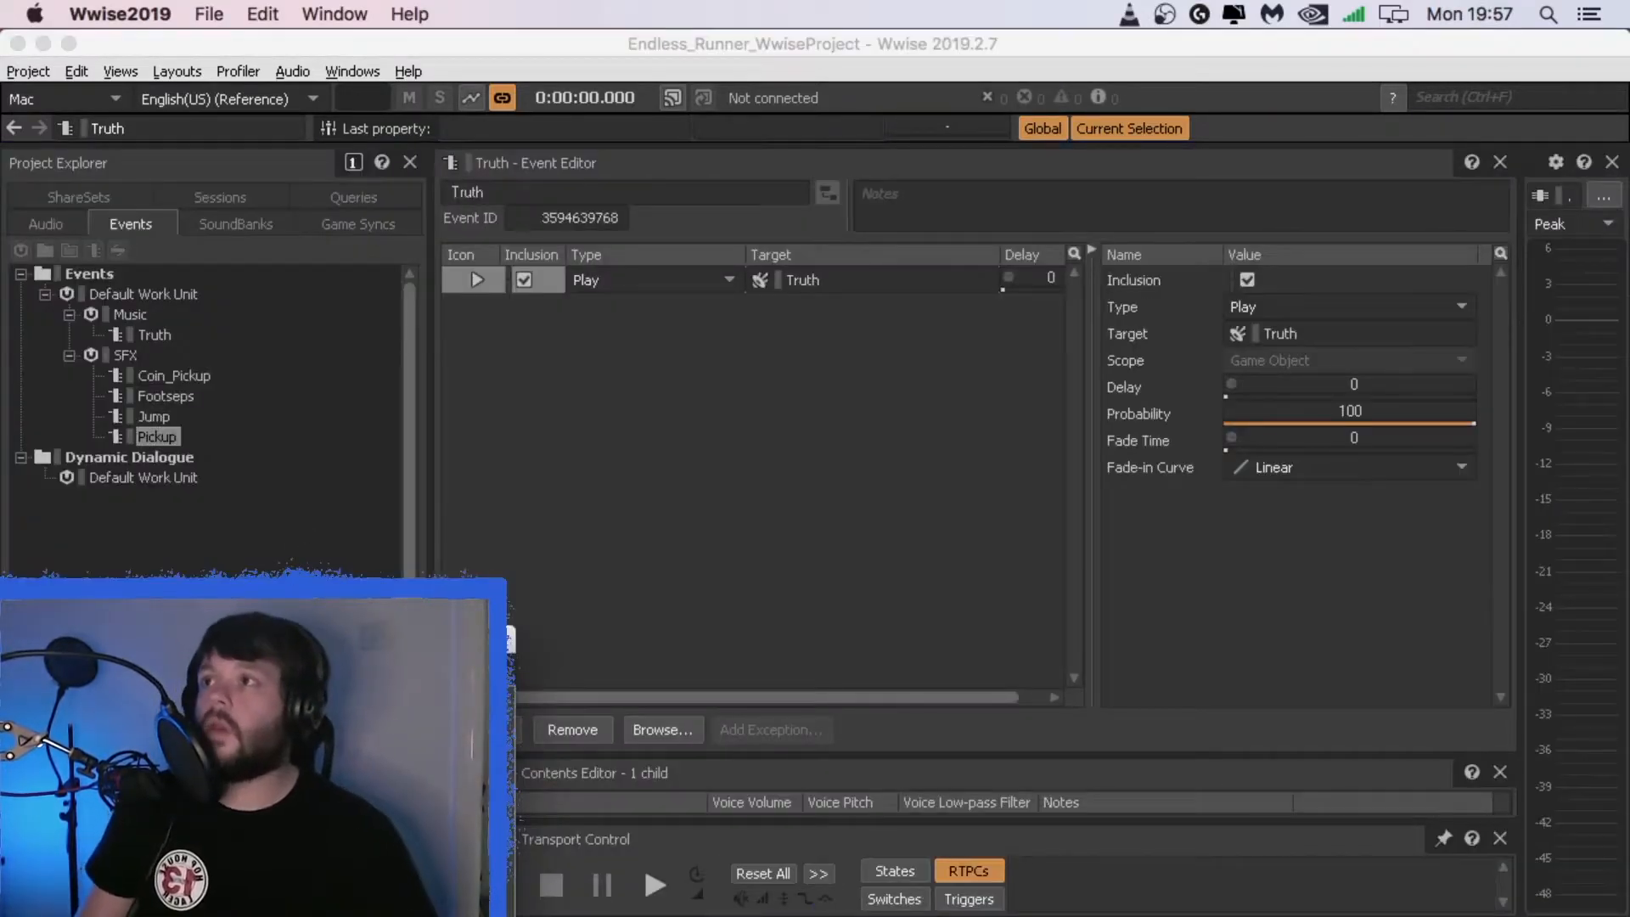
drag(213, 676, 38, 713)
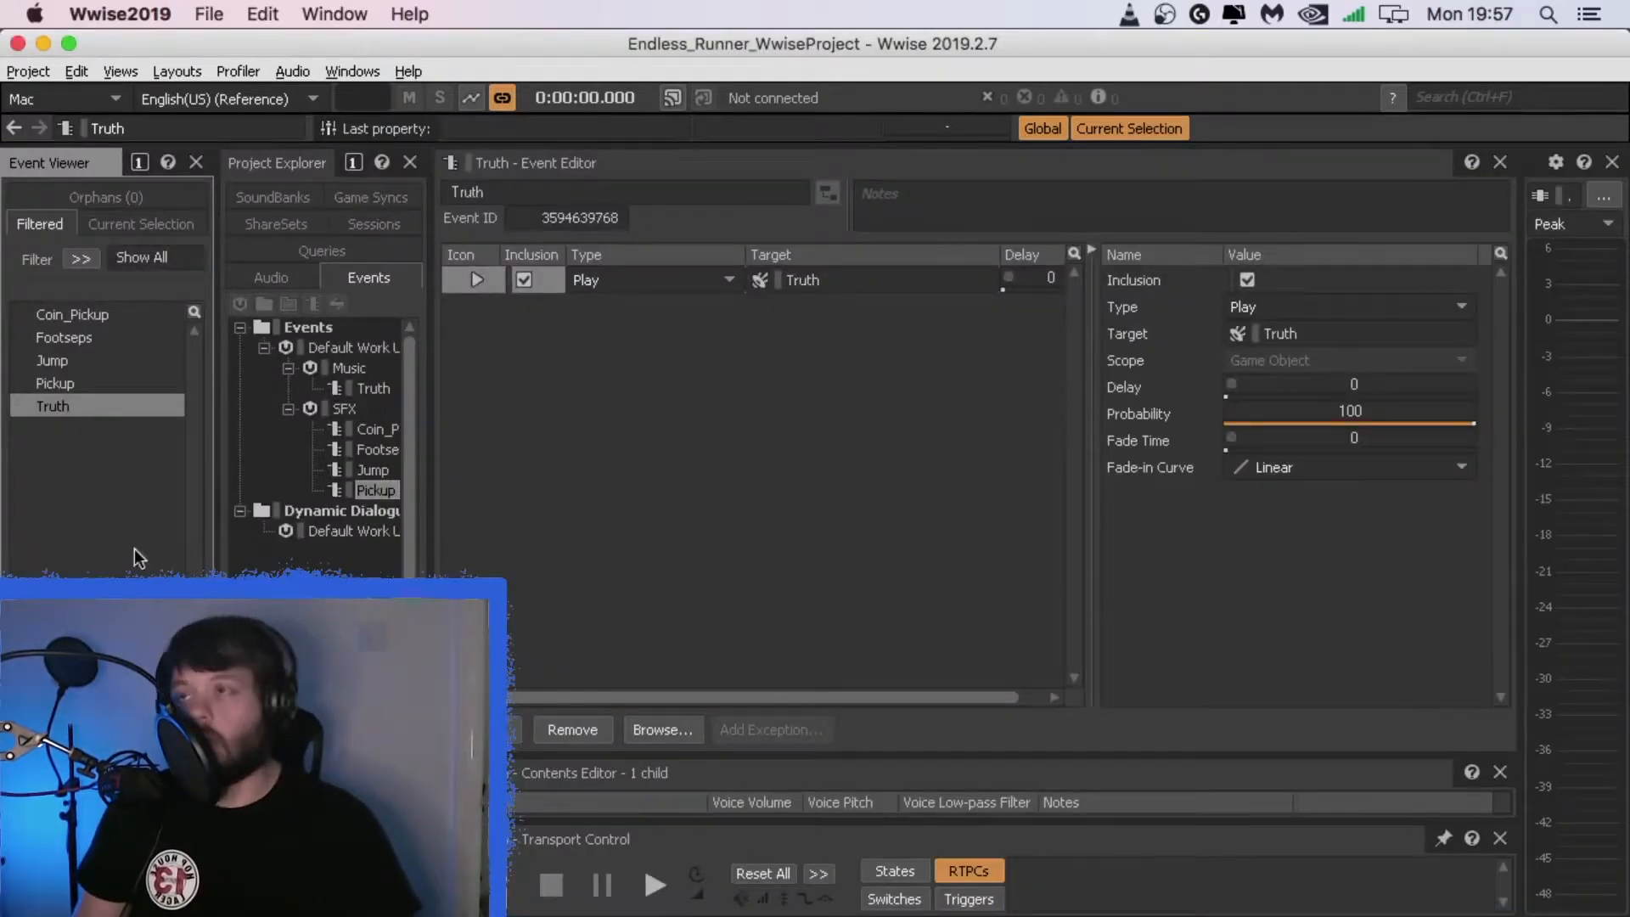
drag(429, 535, 565, 535)
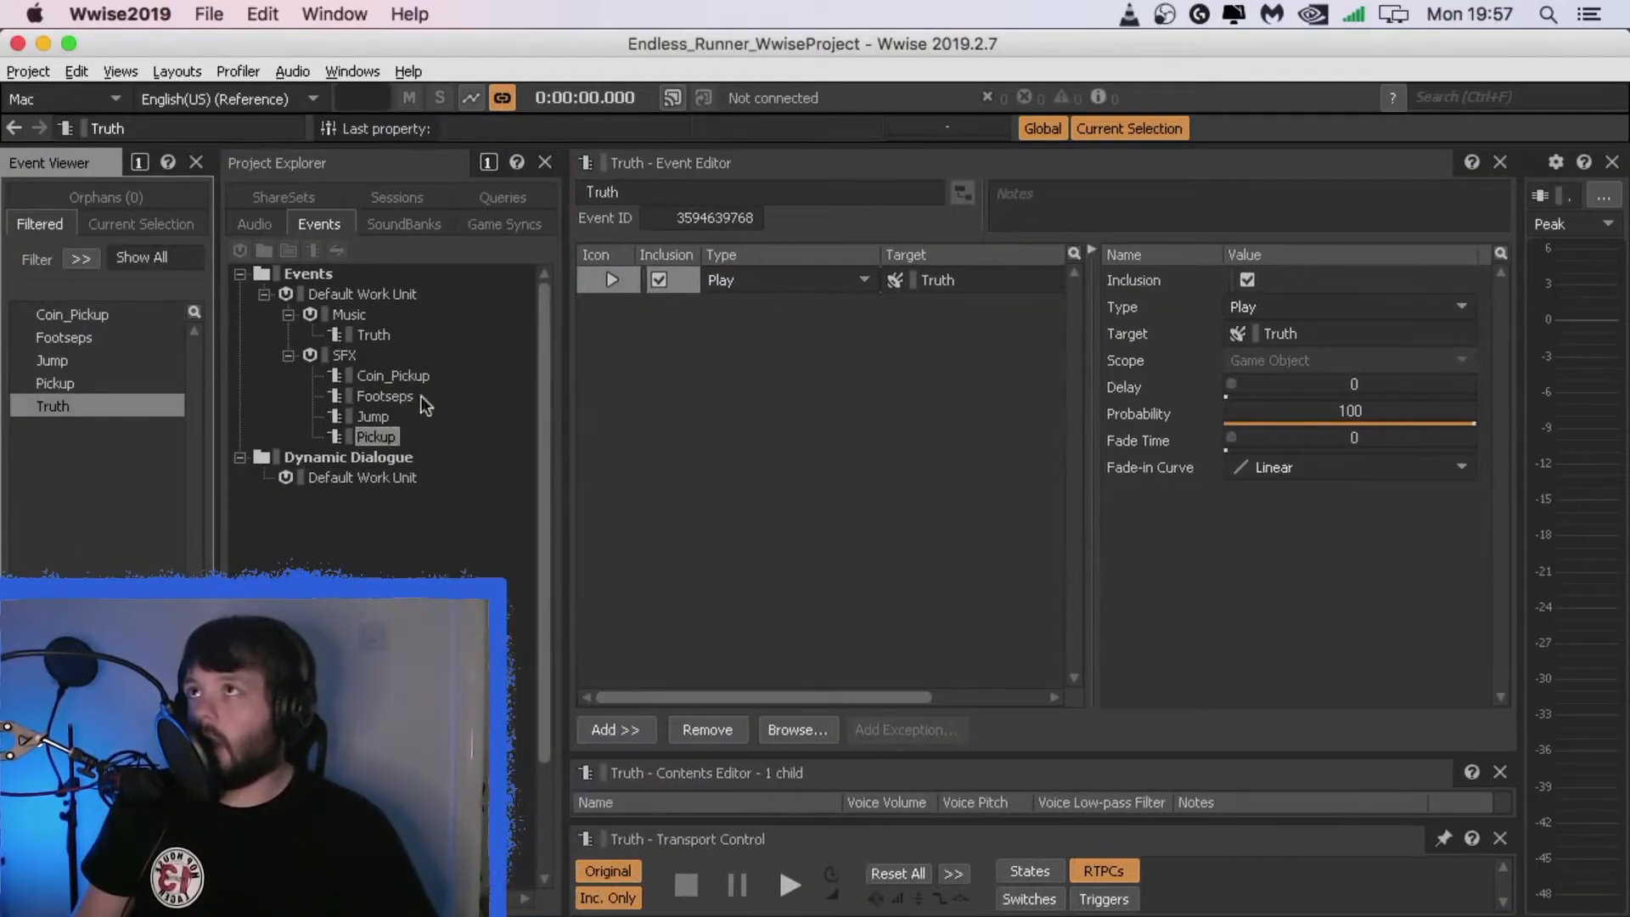
Step: Select the Designer layout for the workspace
click(119, 71)
mouse_move(177, 71)
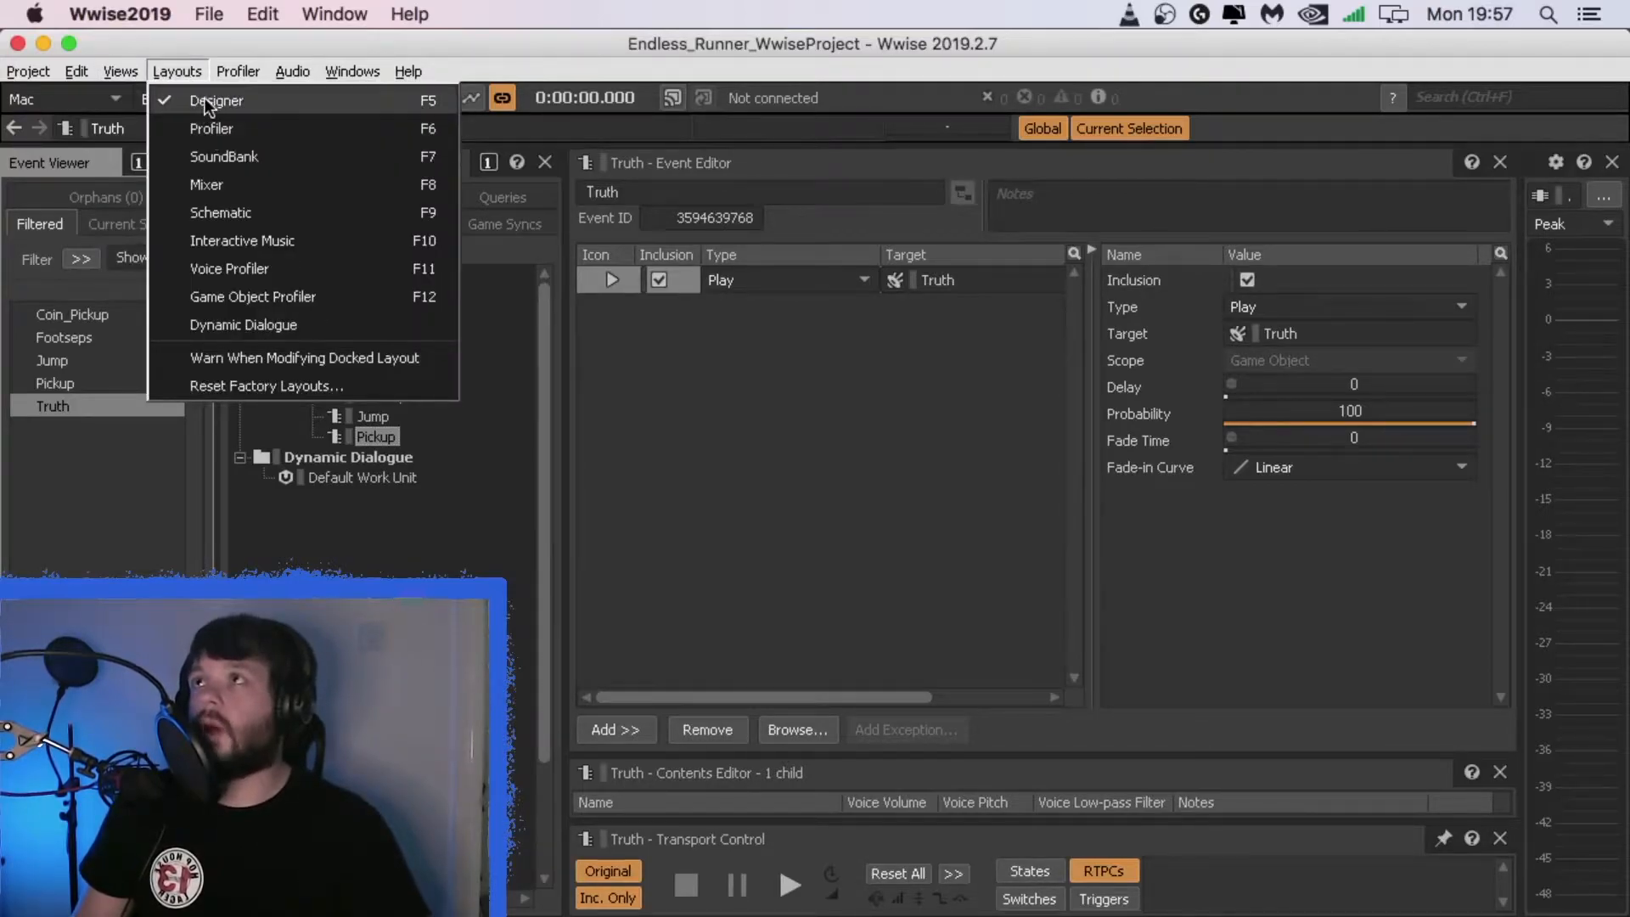
click(206, 98)
Step: Play the Coin_Pickup2, Coin_Pickup3 and Coin_Pickup4 sounds individually inside the Coin_Pickup container of the Actor-Mixer Hierarchy
click(256, 223)
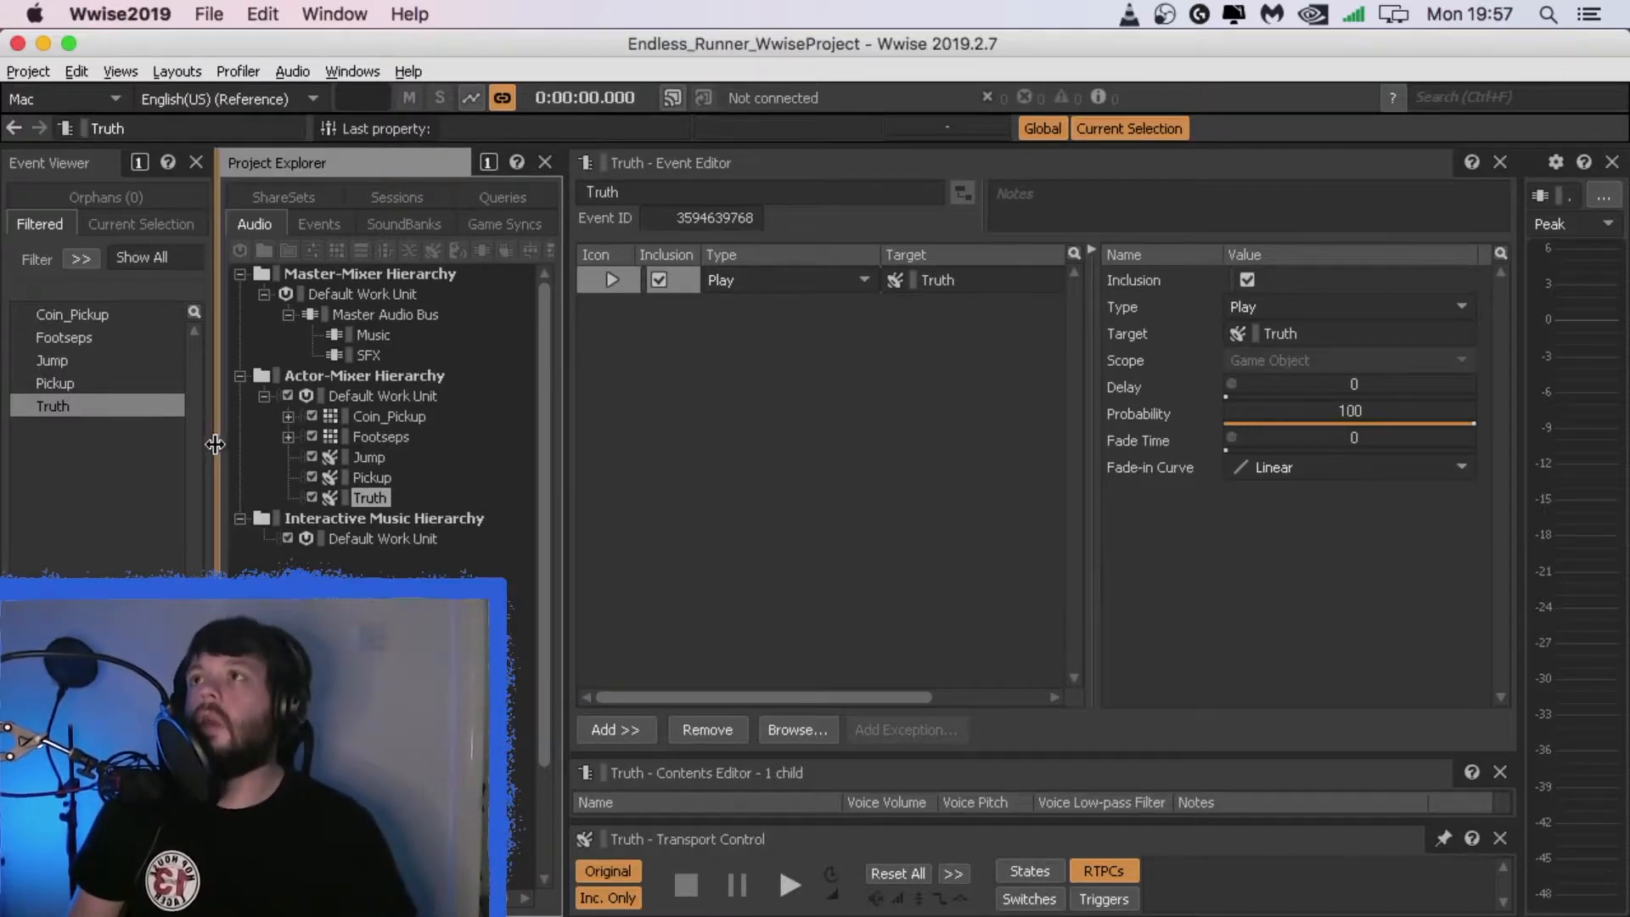
click(378, 416)
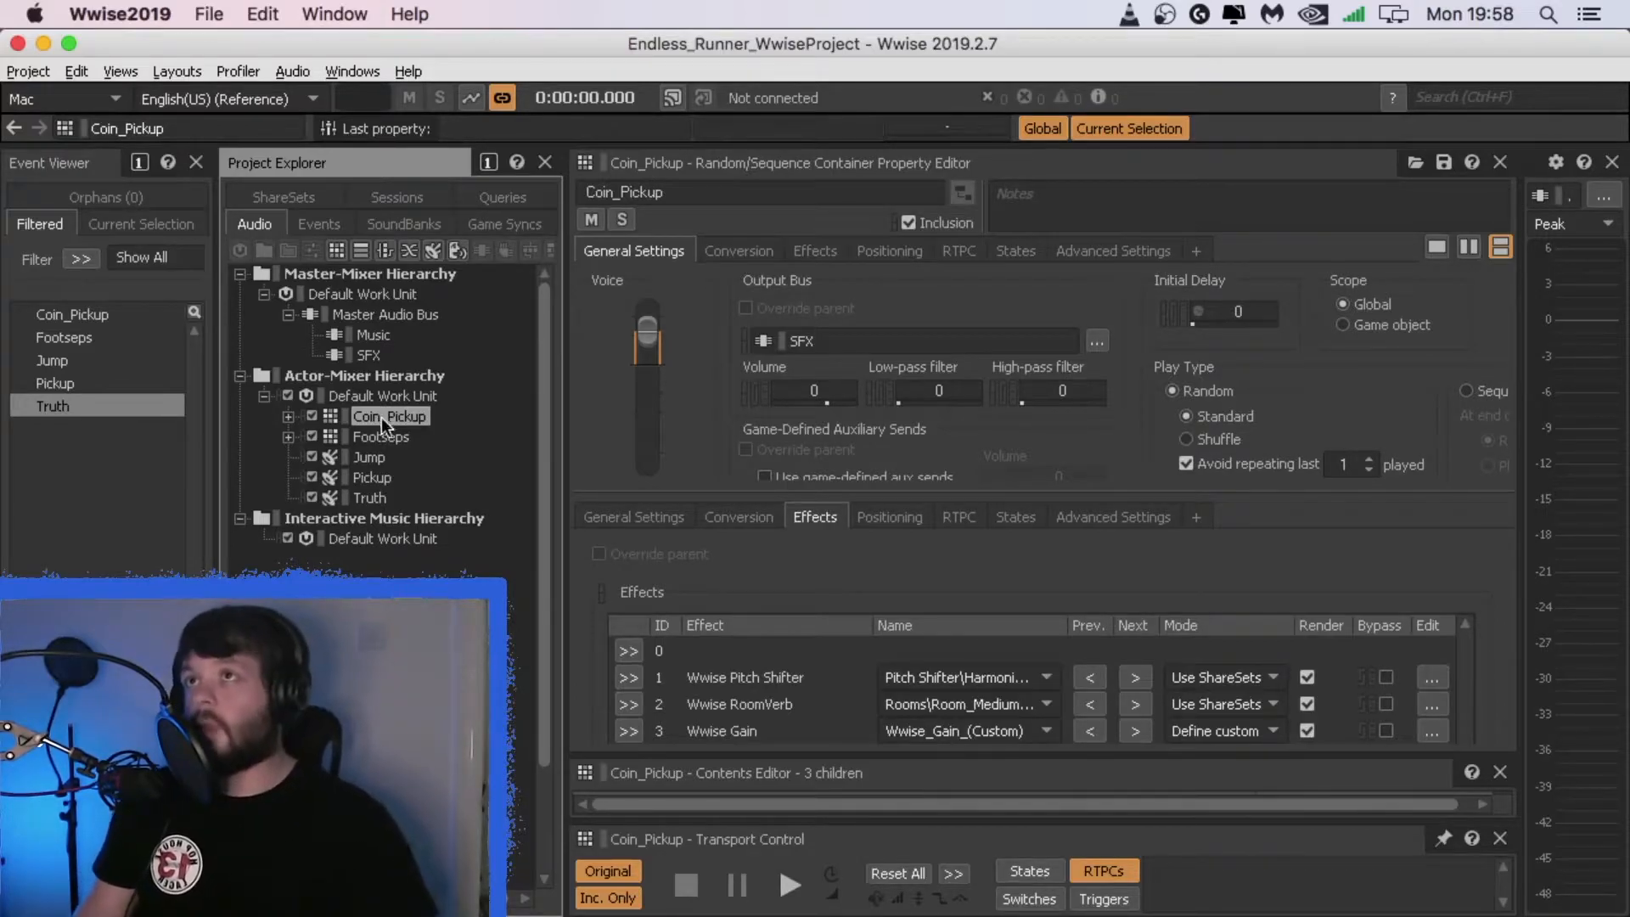
click(289, 416)
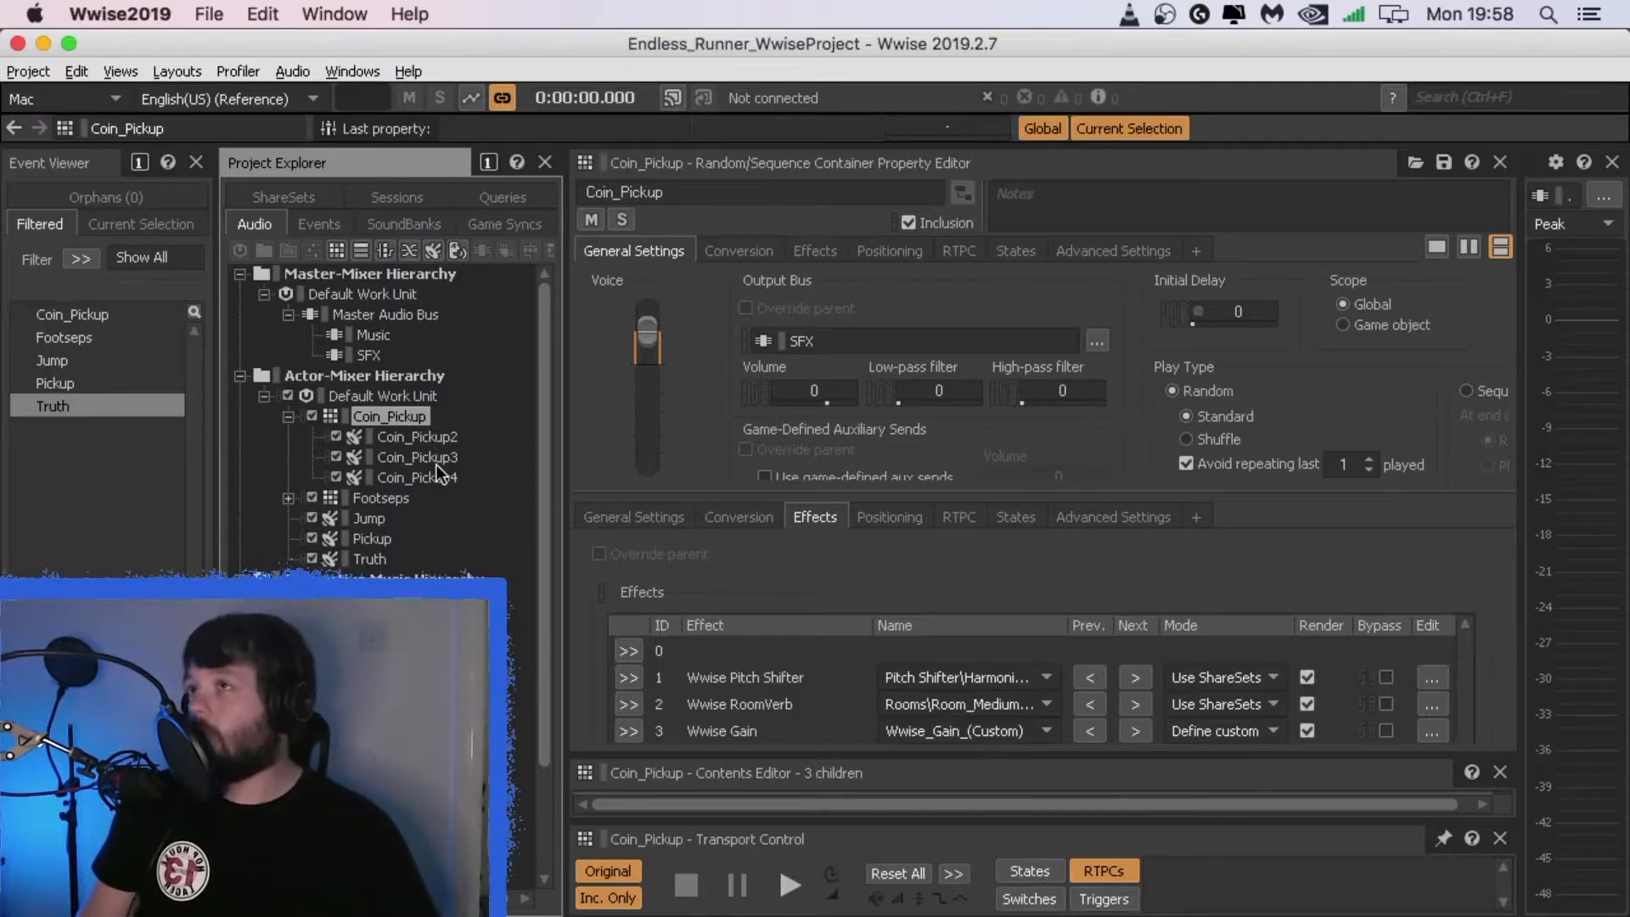
click(444, 440)
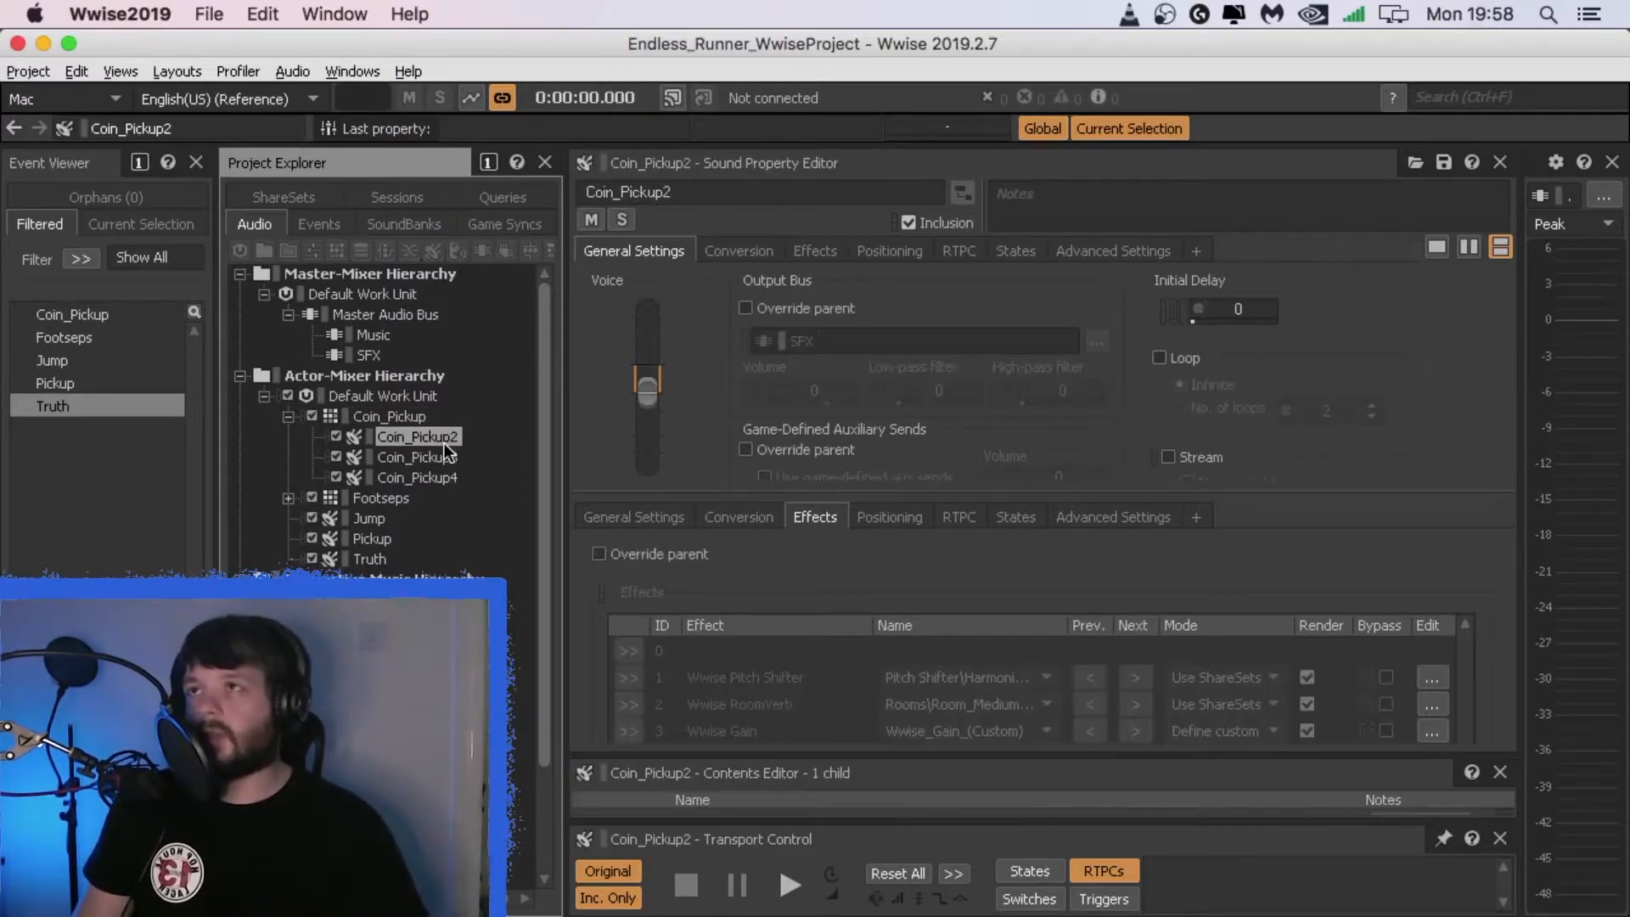
key(space)
click(443, 457)
key(space)
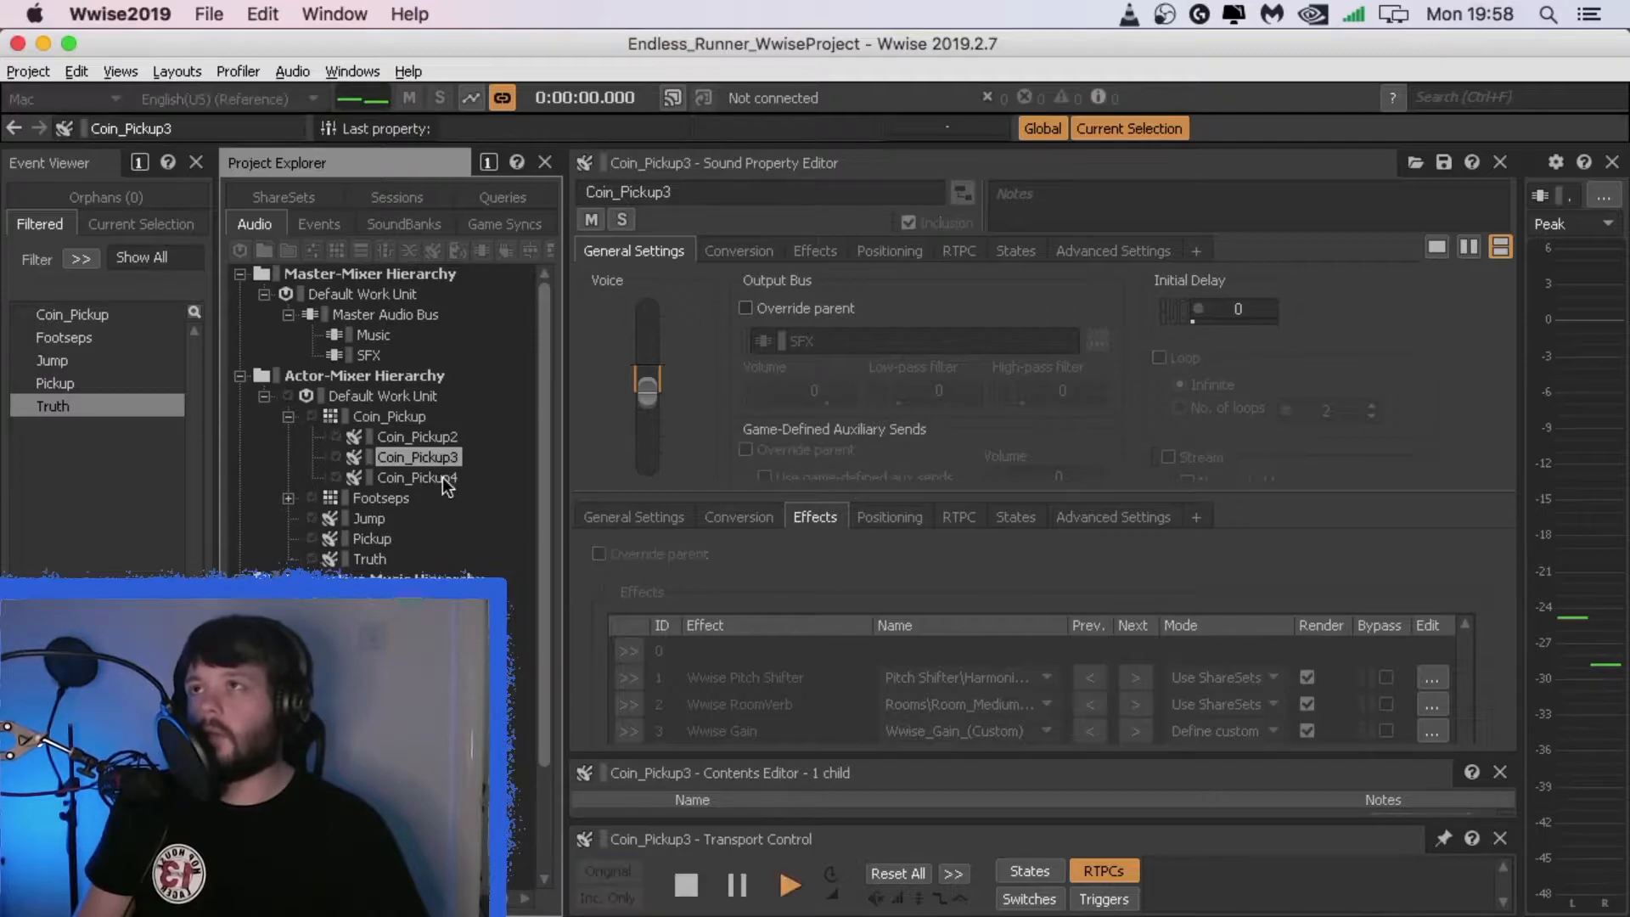
click(441, 477)
key(space)
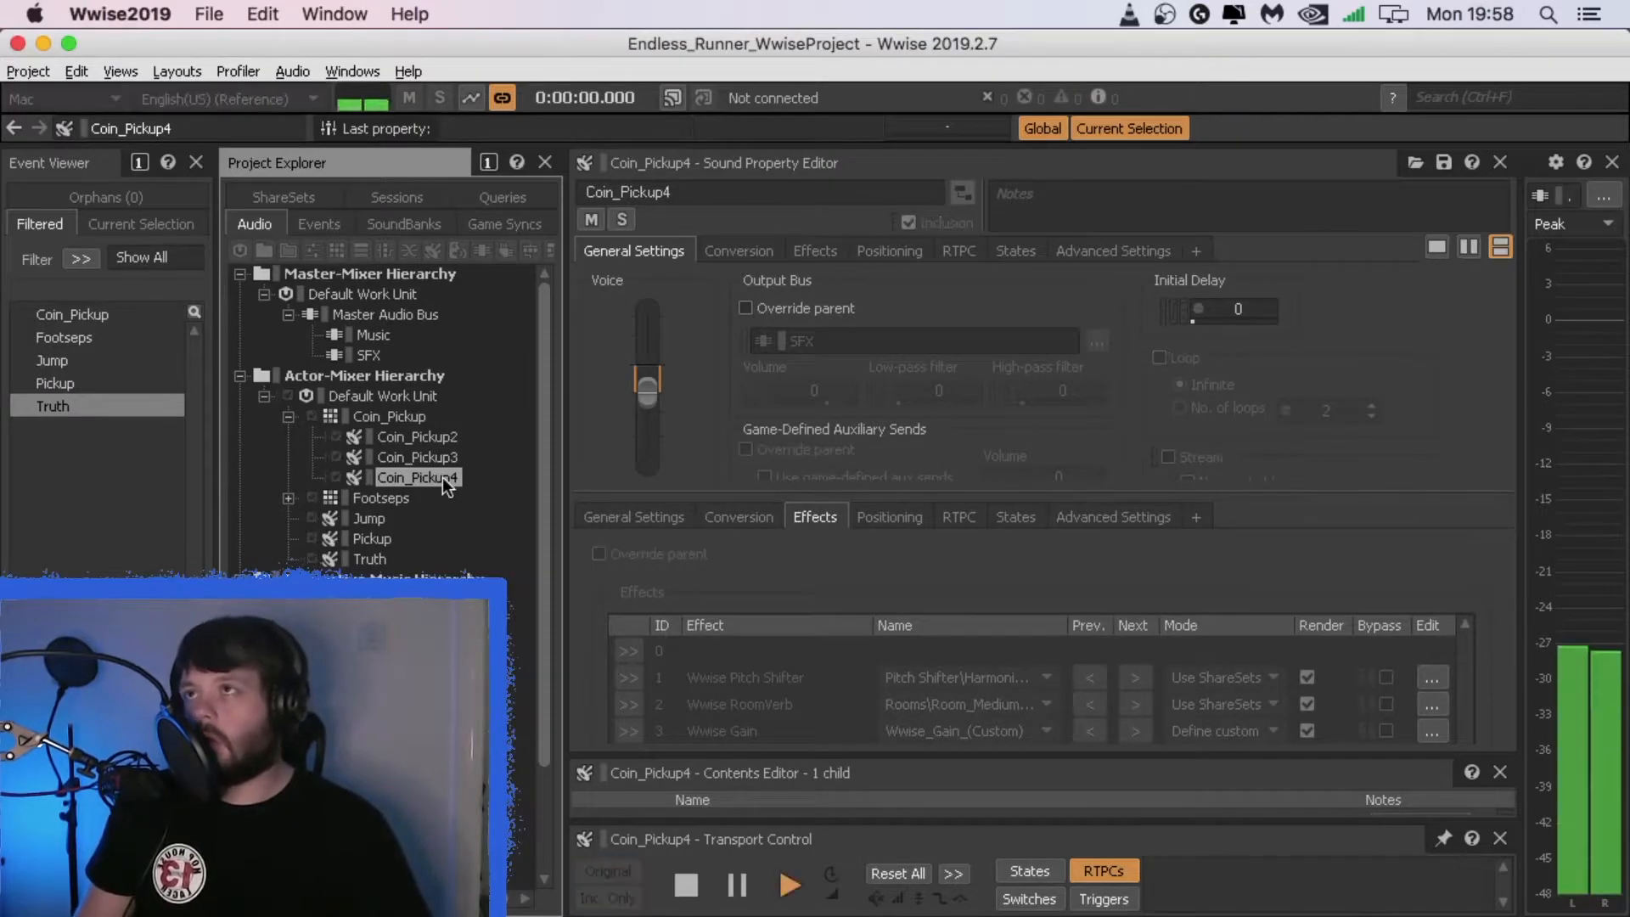
Step: Play the Coin_Pickup random container repeatedly to hear its randomized variations
click(379, 416)
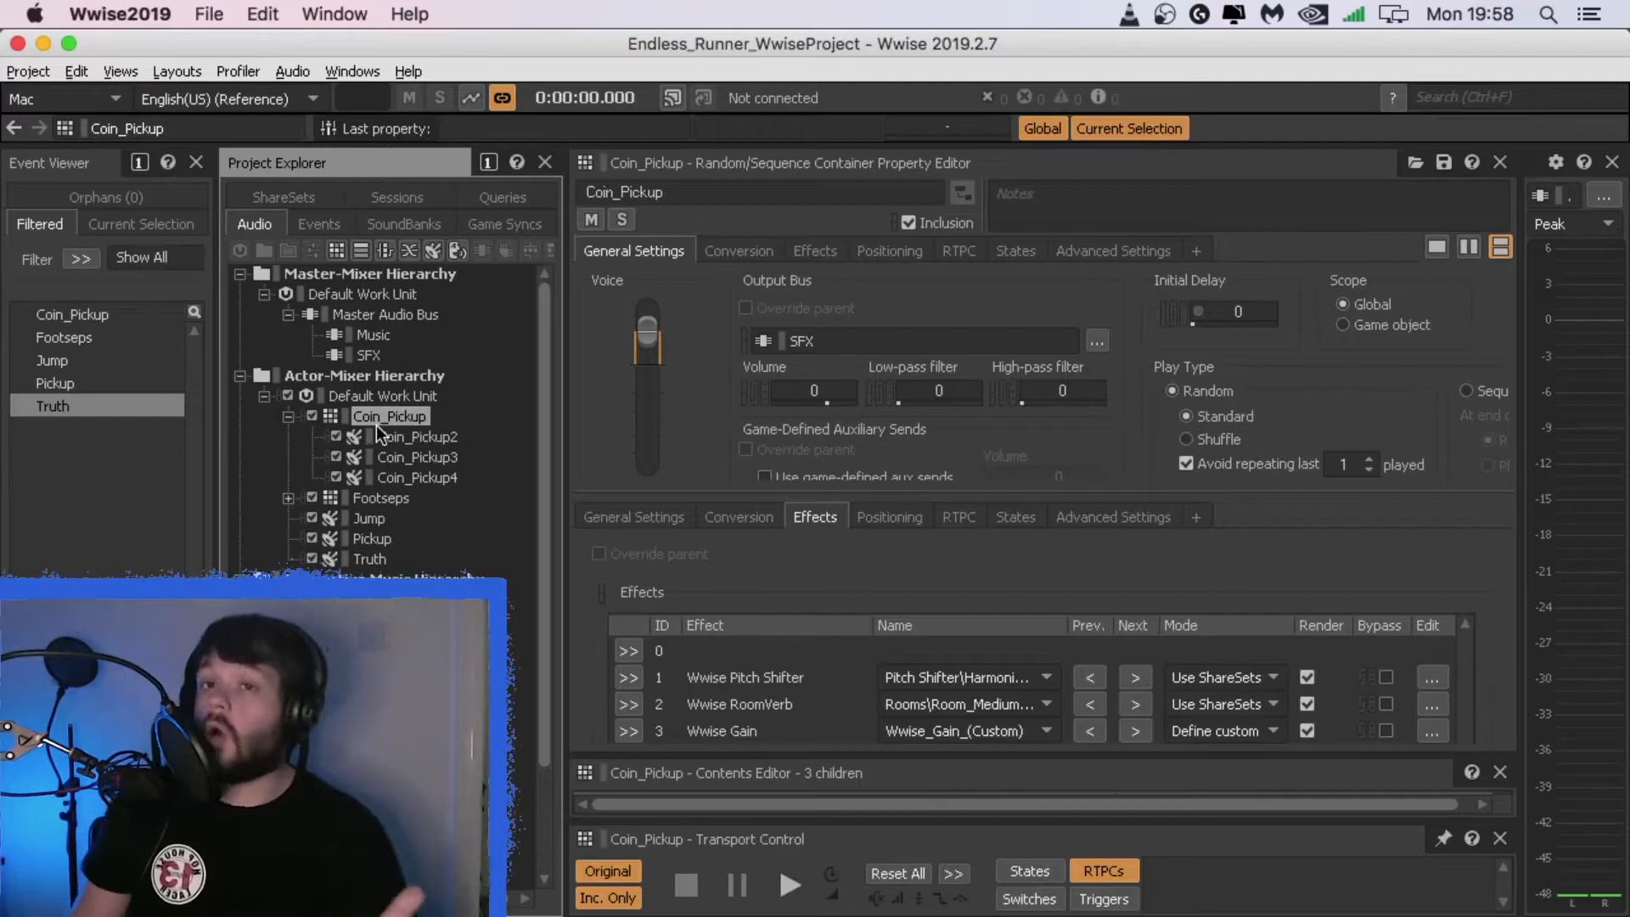
key(space)
key(space)
key(space)
key(space)
key(space)
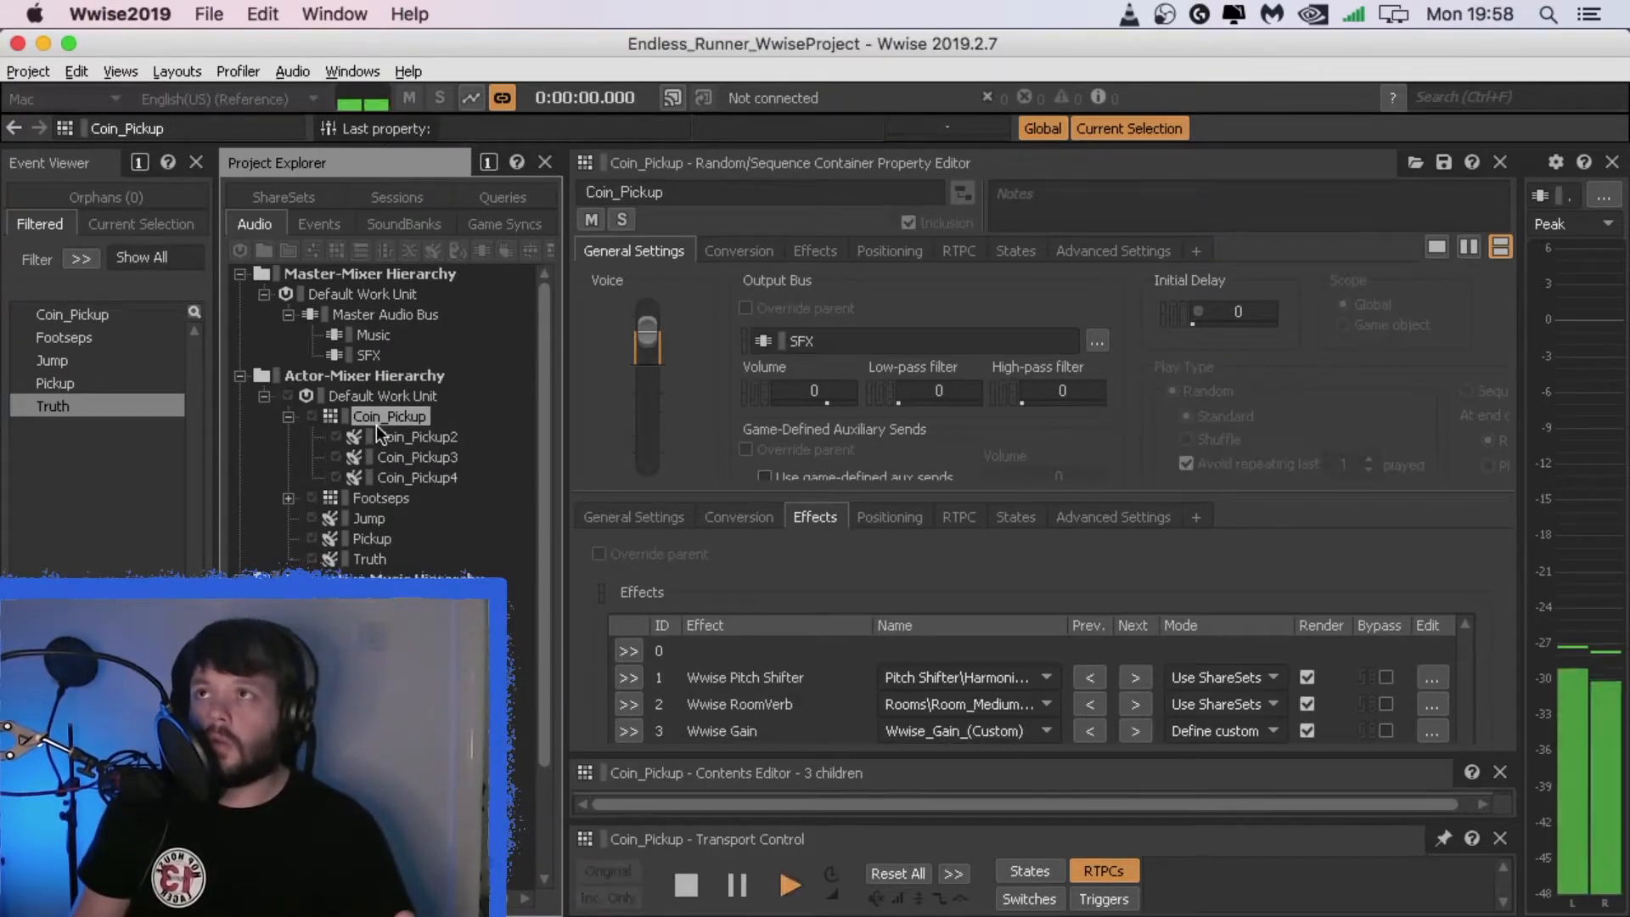
key(space)
key(space)
key(space)
key(space)
key(space)
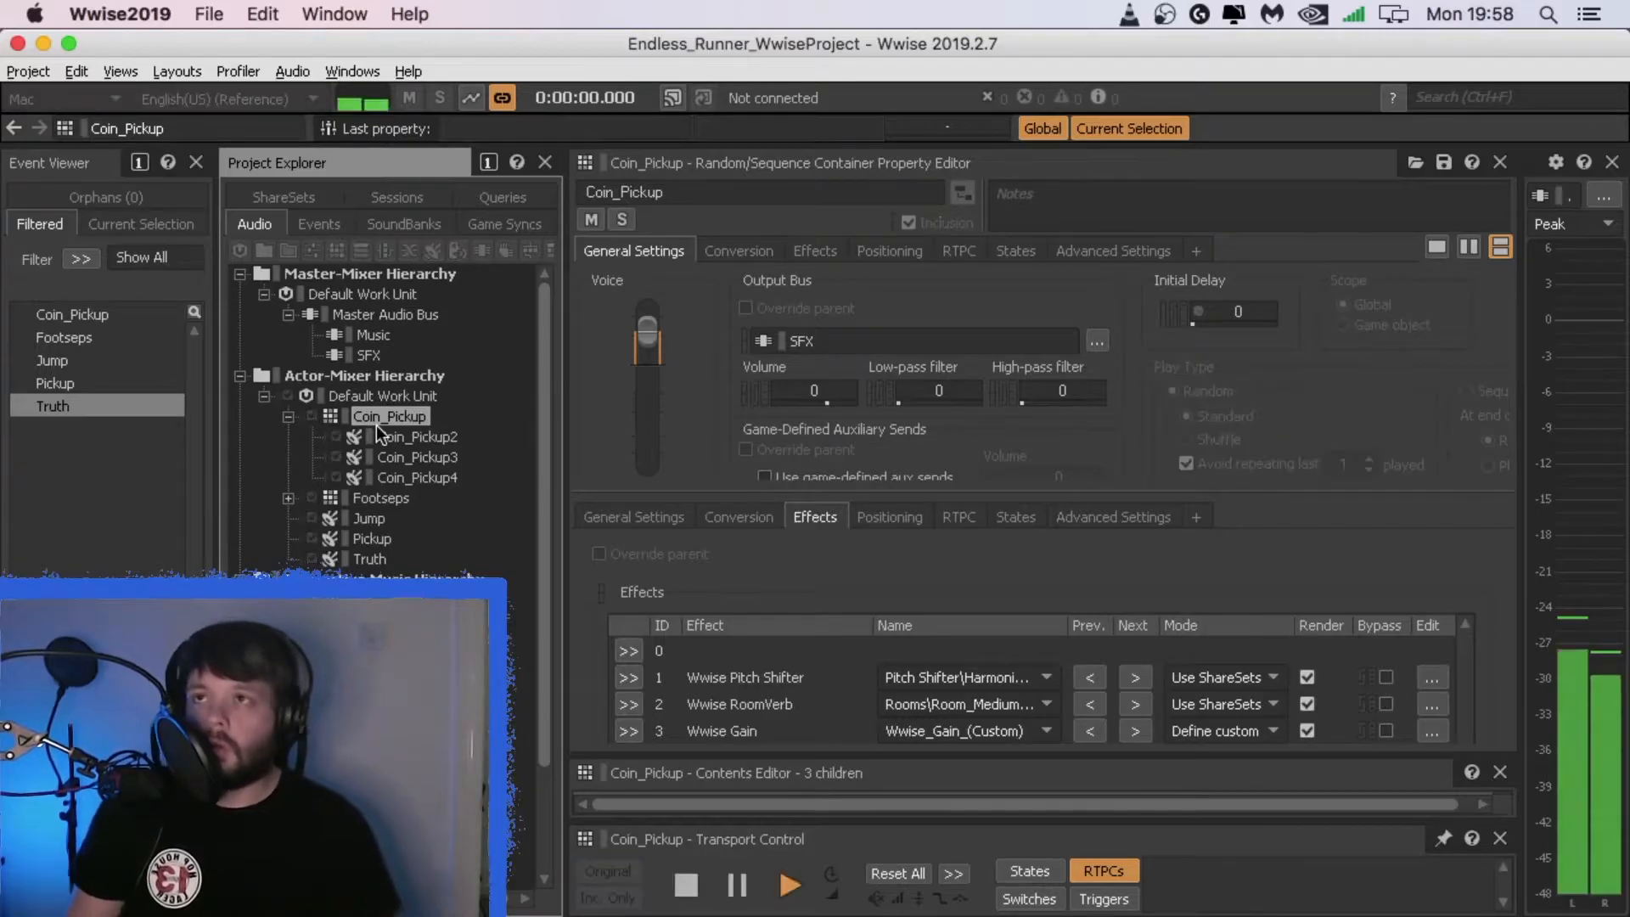
key(space)
key(space)
key(space)
key(space)
key(space)
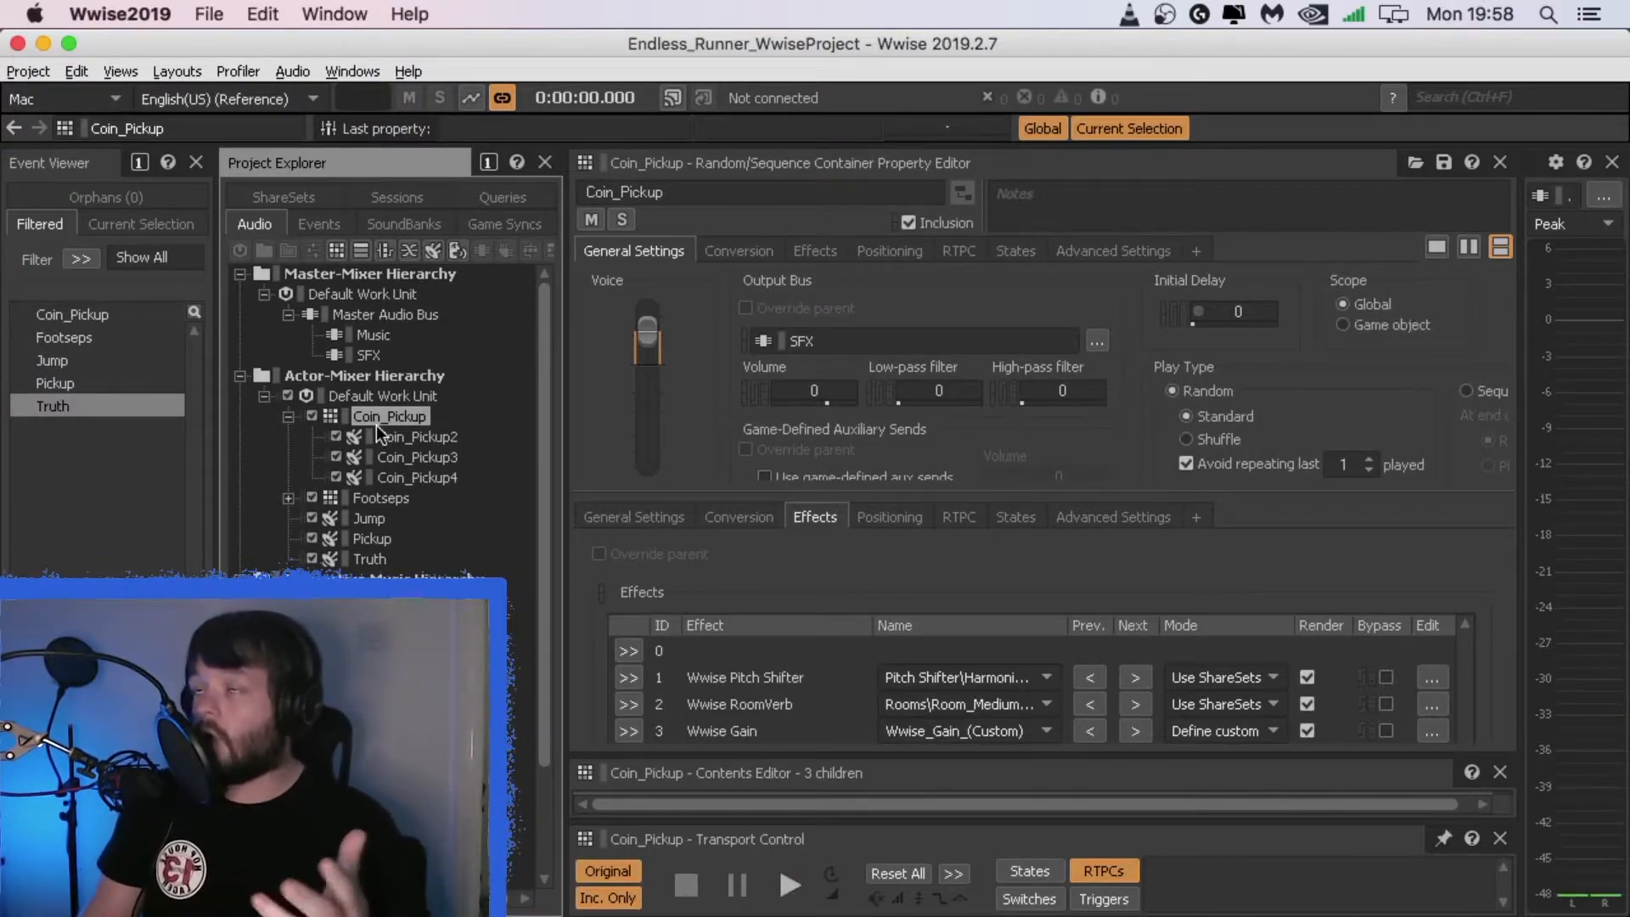
key(space)
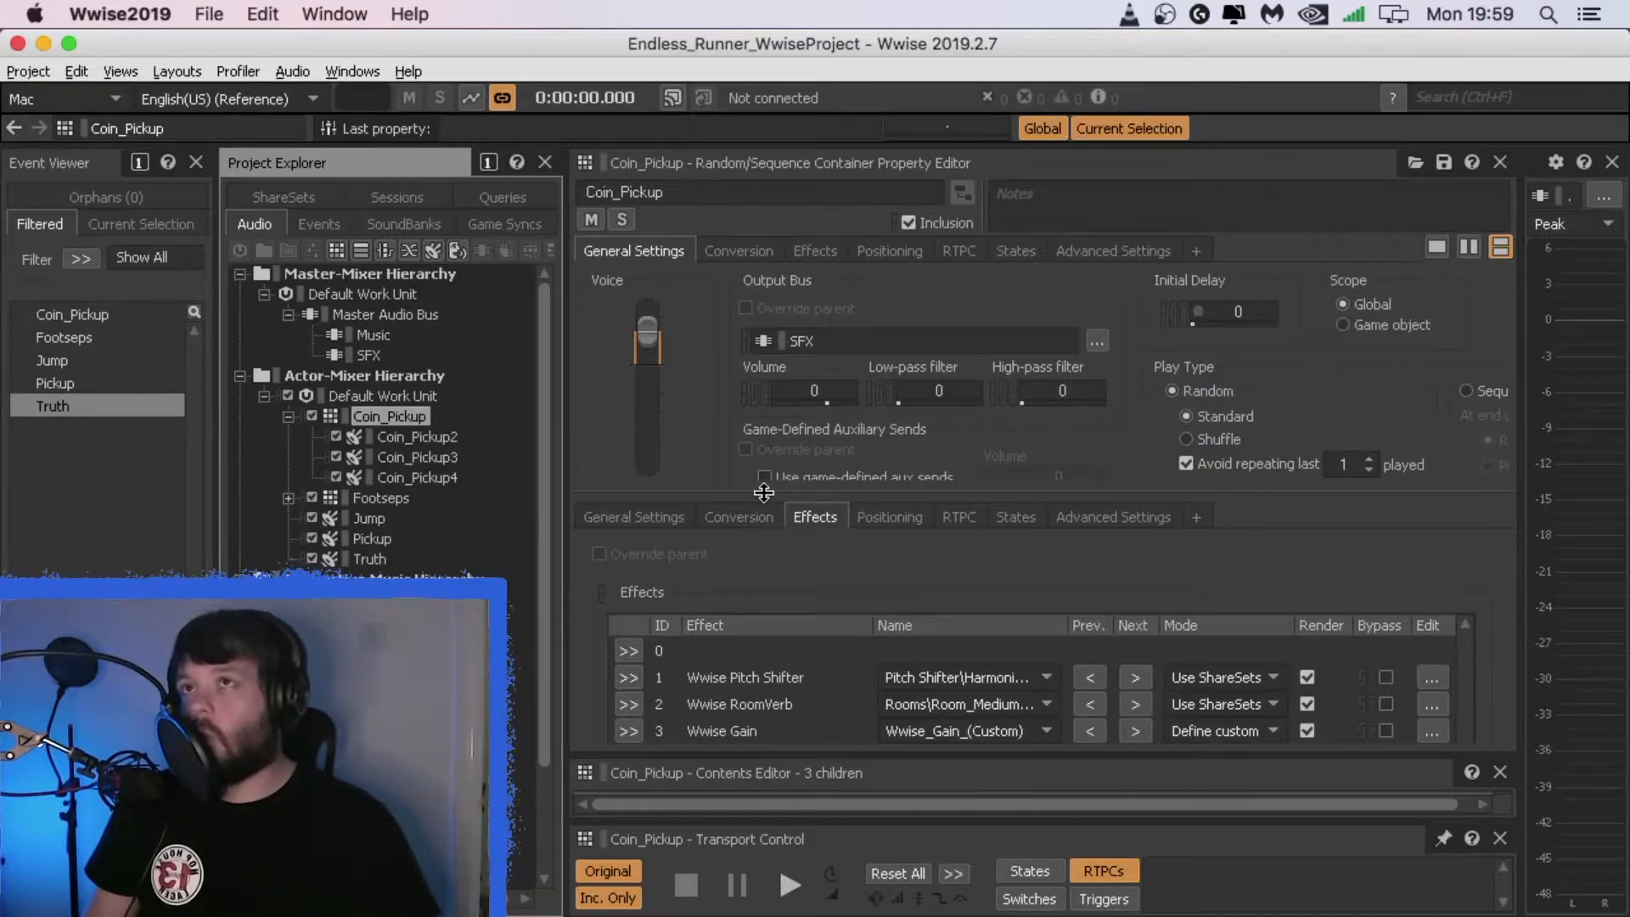
Step: Enlarge the effects area of Coin_Pickup's properties to show its full effects list, and collapse the container in the hierarchy
drag(756, 497, 752, 397)
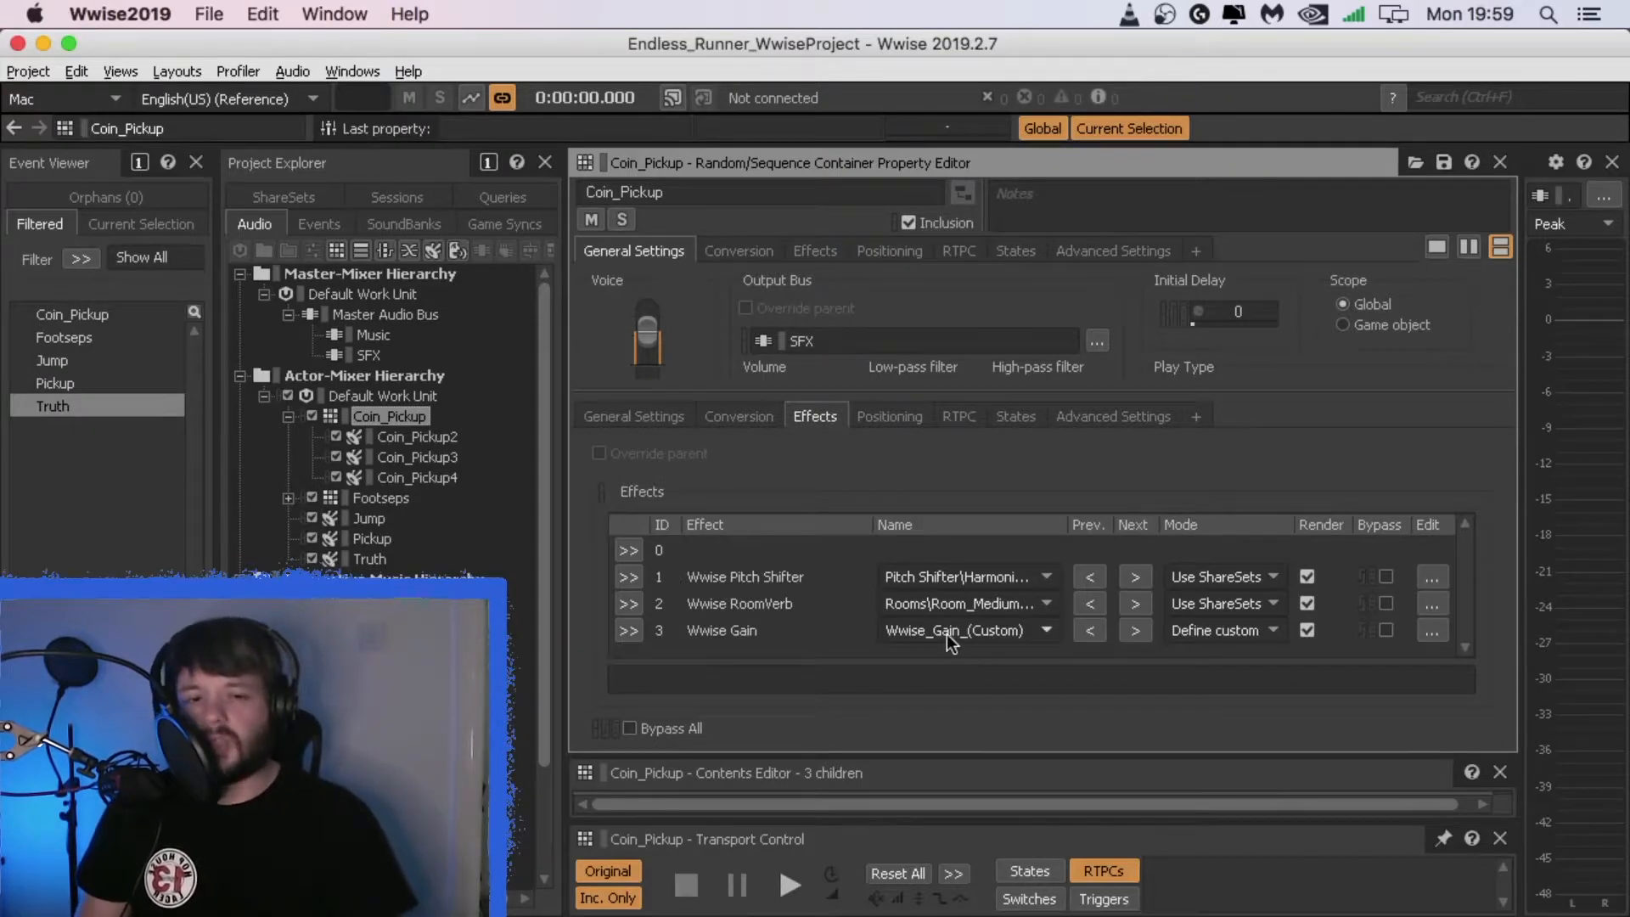
click(289, 416)
Step: Inspect the sounds inside the Footseps random container and play the container
click(373, 436)
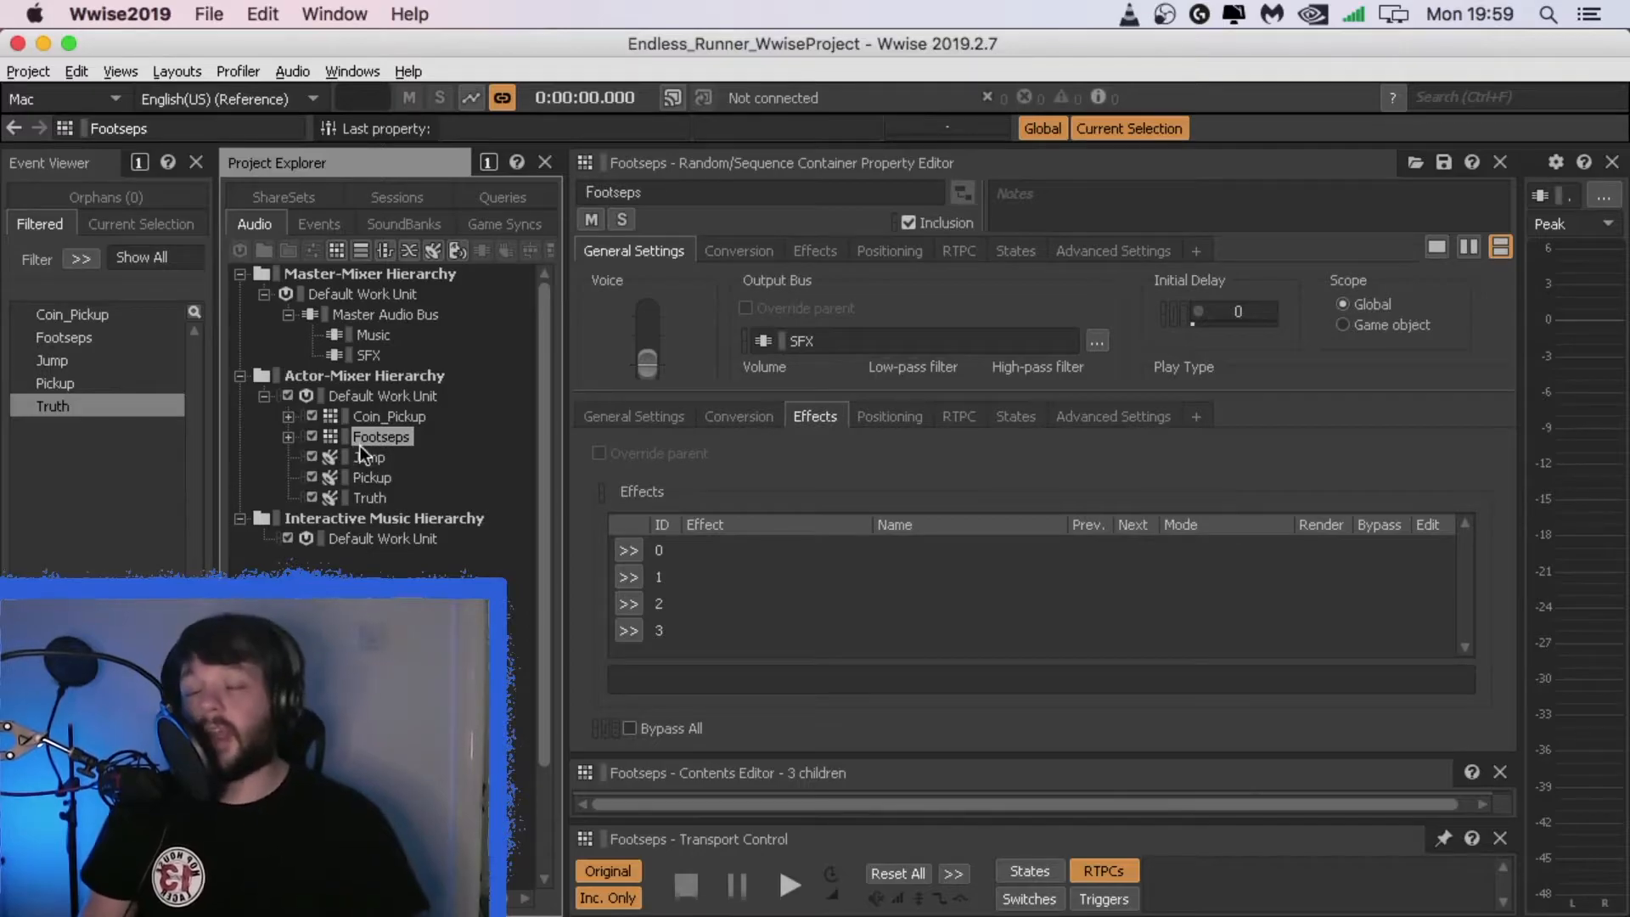
click(289, 437)
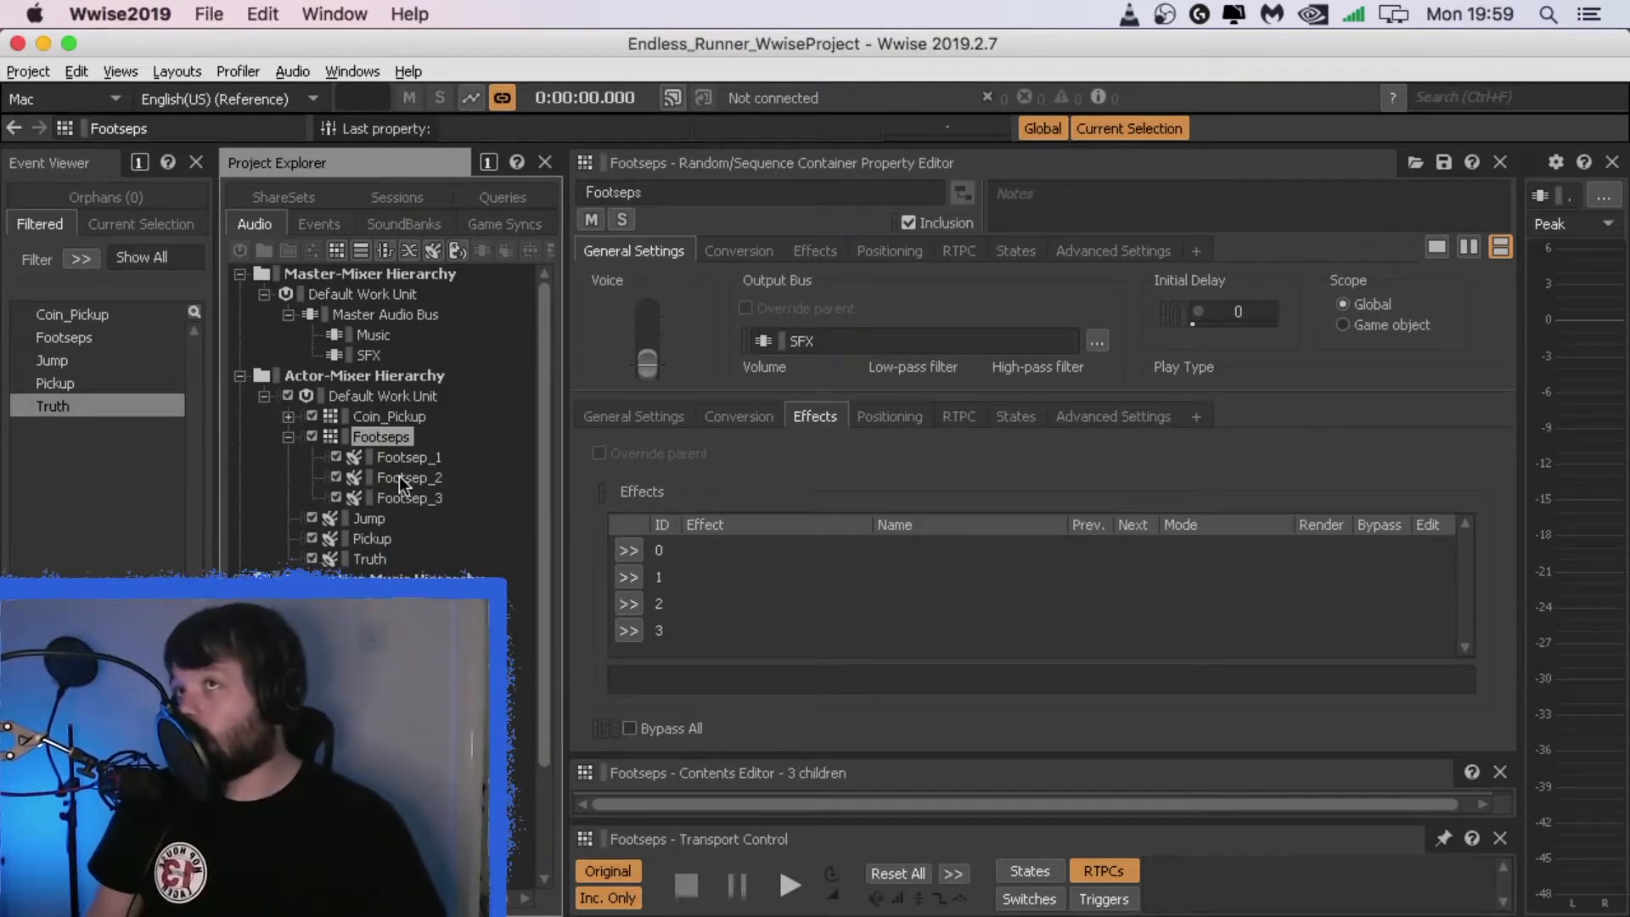
key(space)
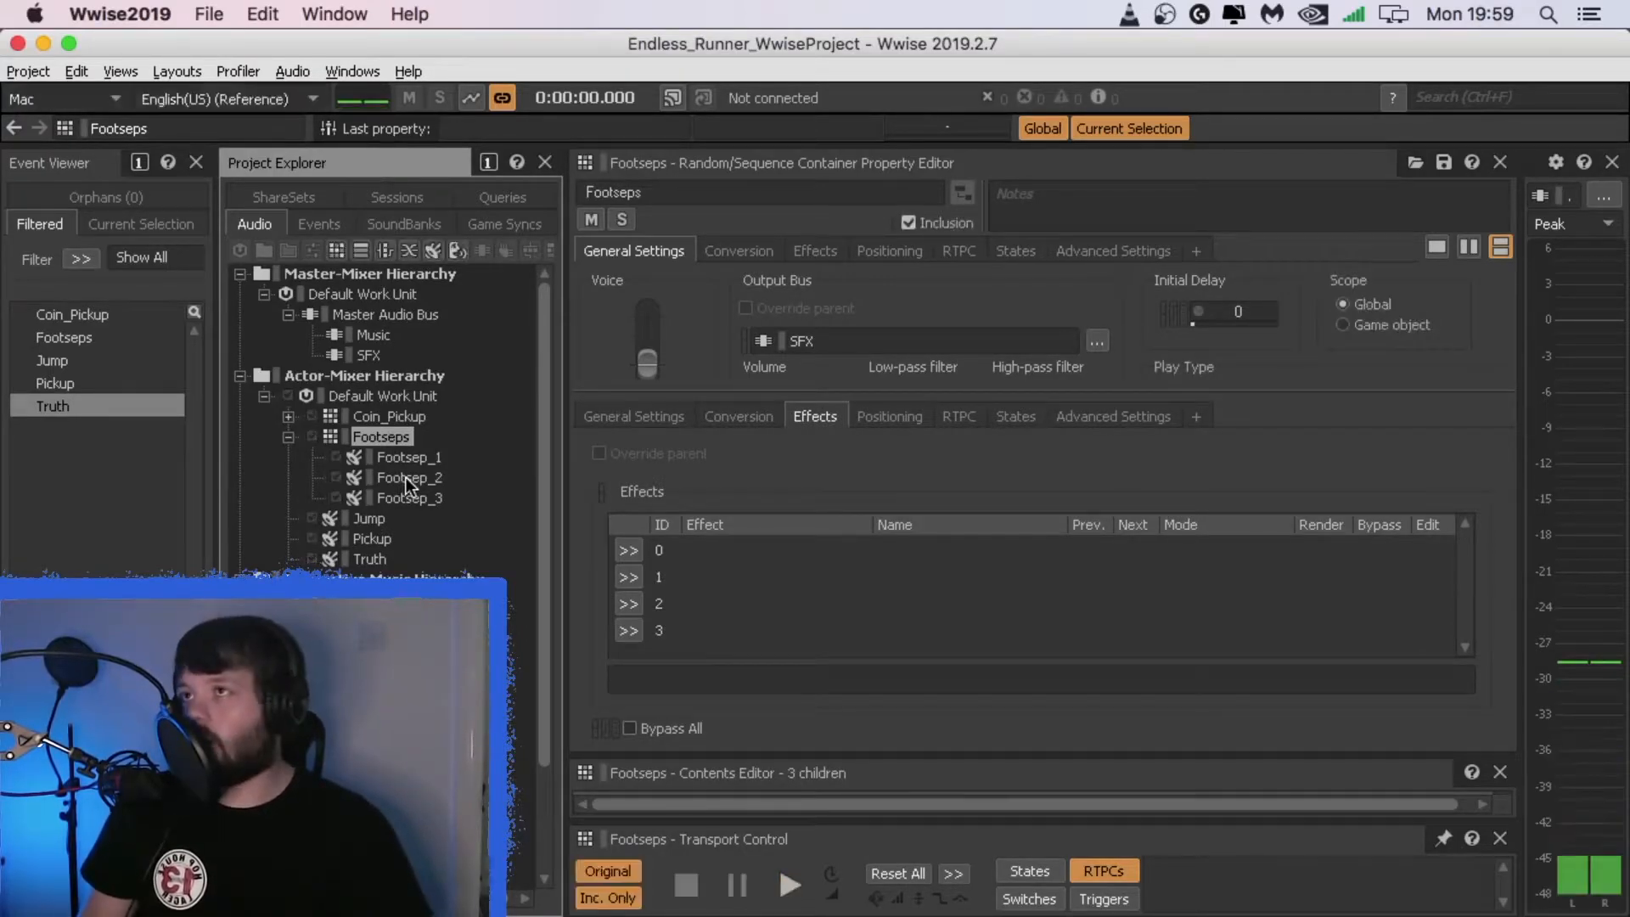
click(288, 437)
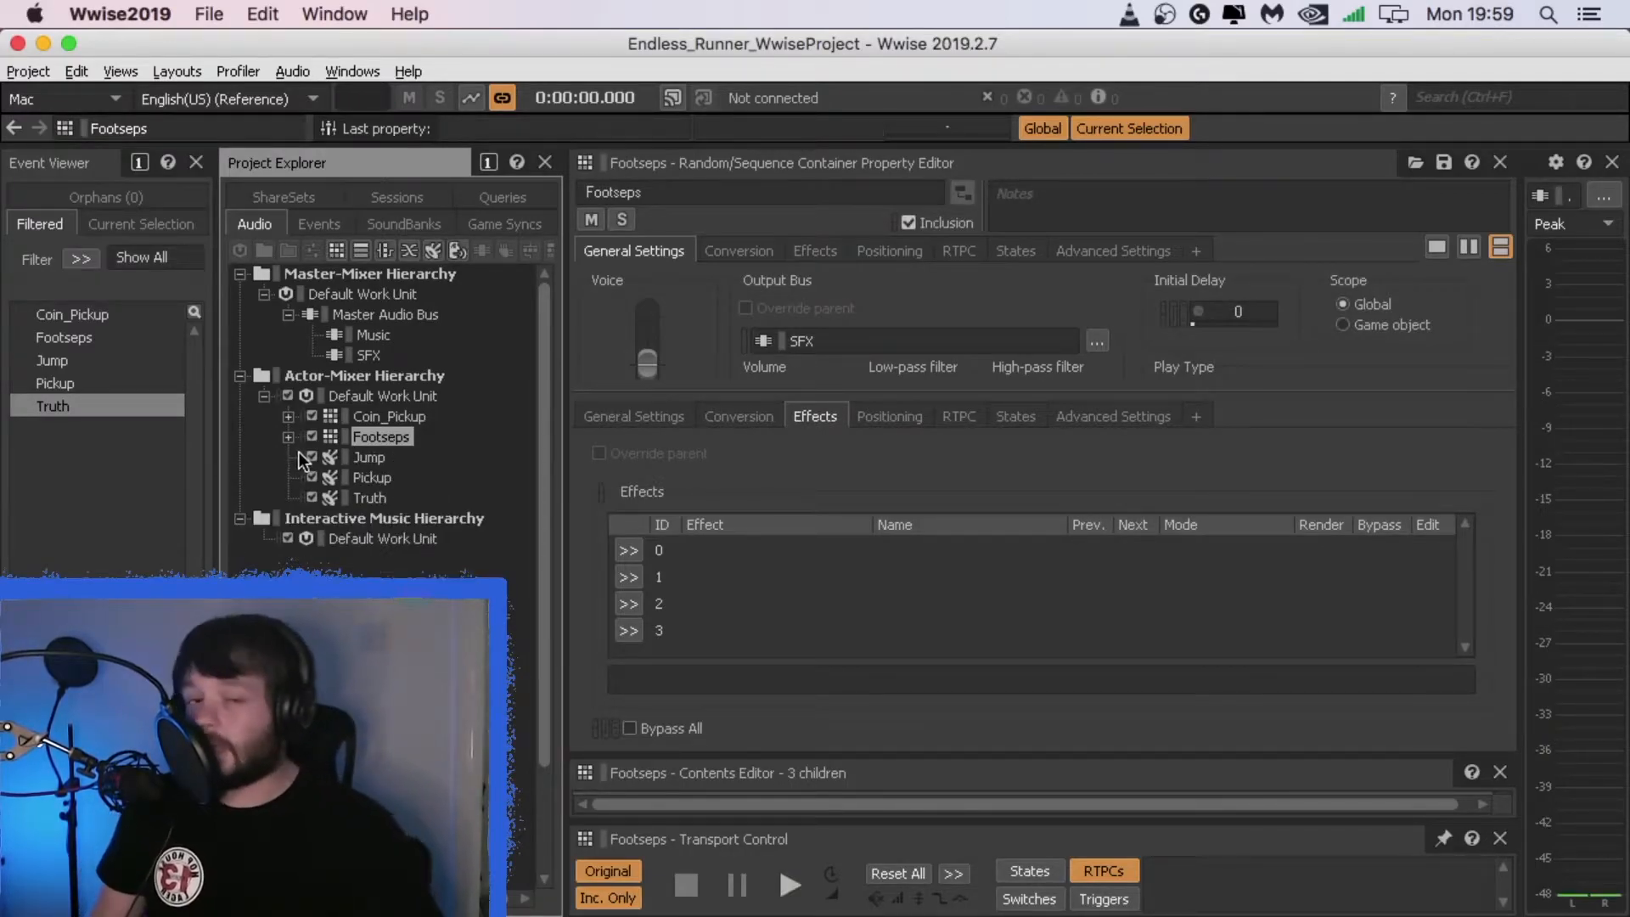
Step: Play the Jump sound and compare its properties with those of the Footseps and Coin_Pickup containers
click(386, 461)
key(space)
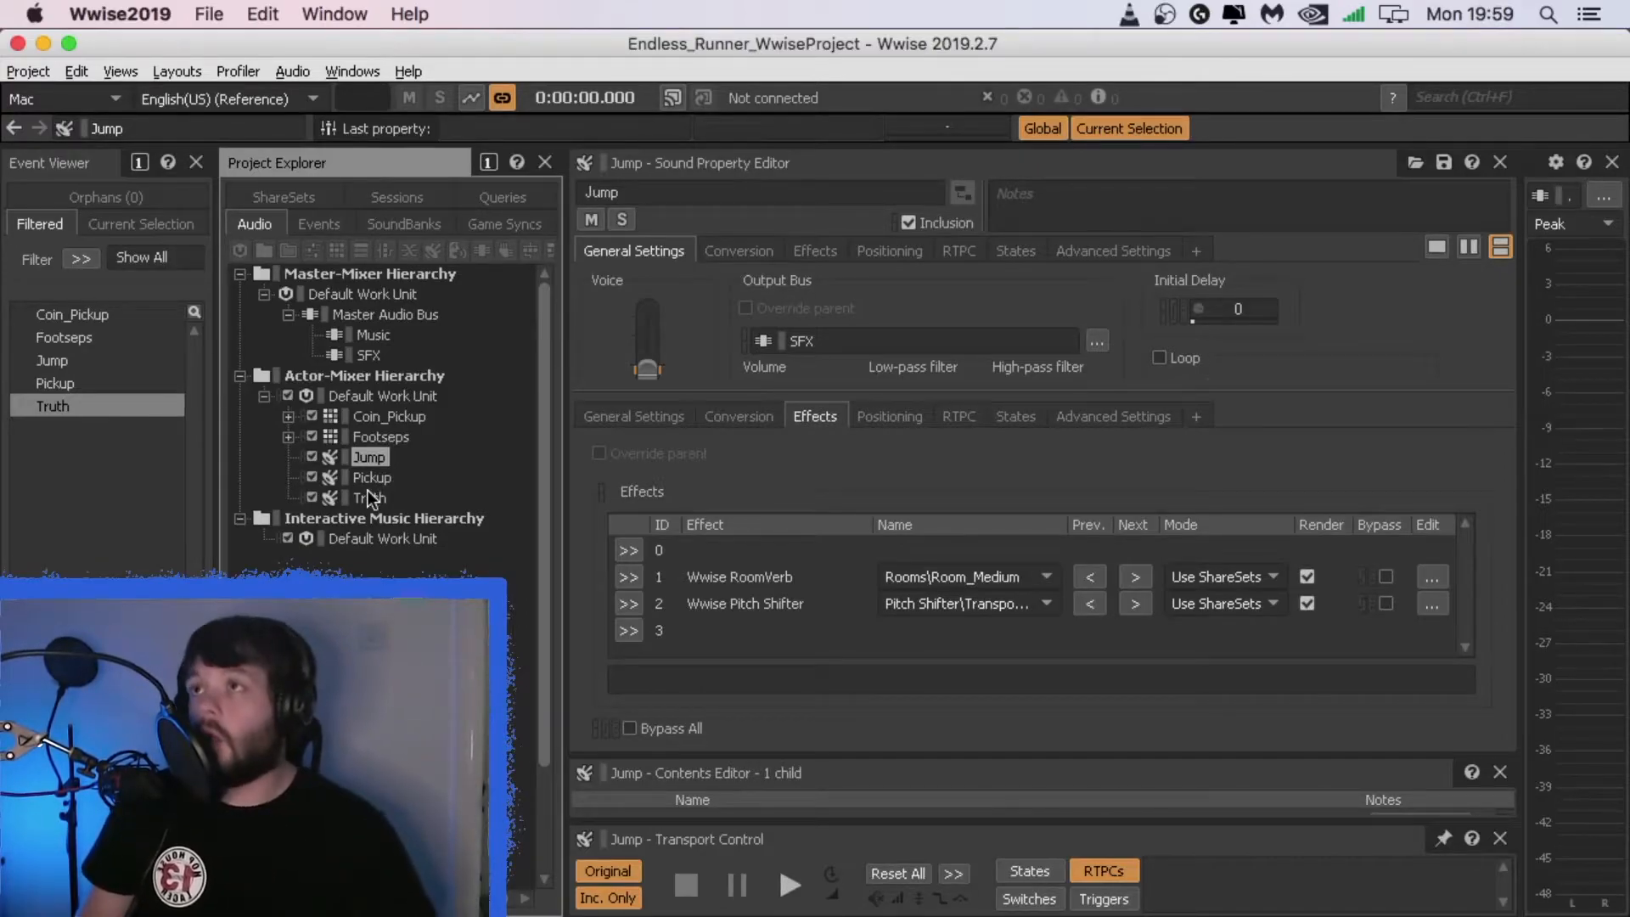
key(space)
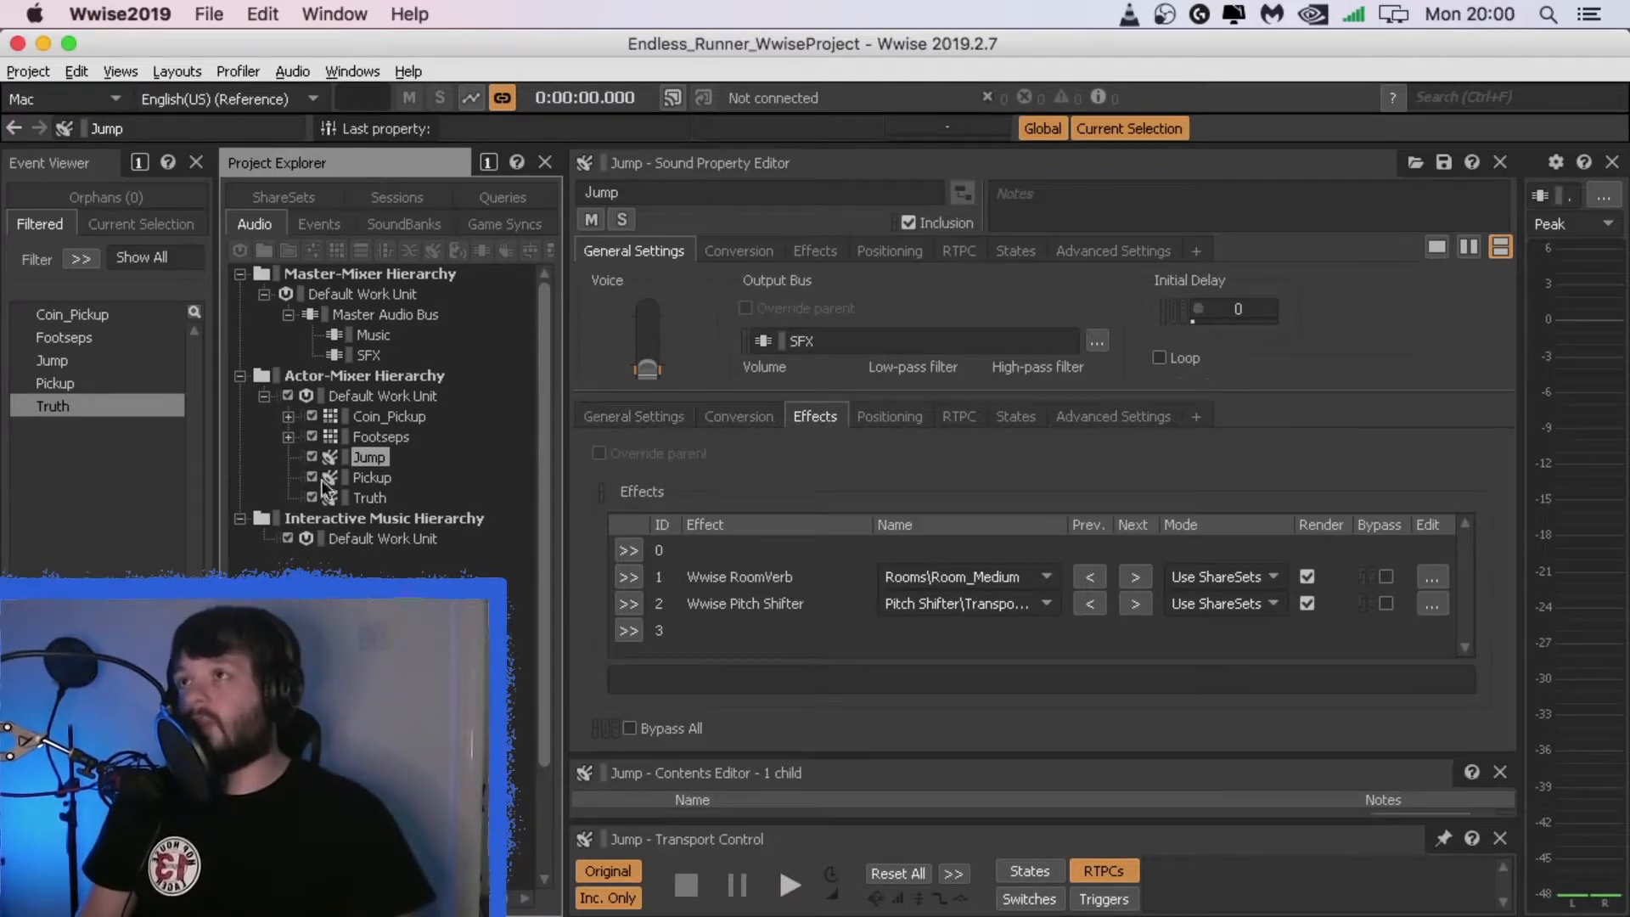
click(360, 435)
click(383, 416)
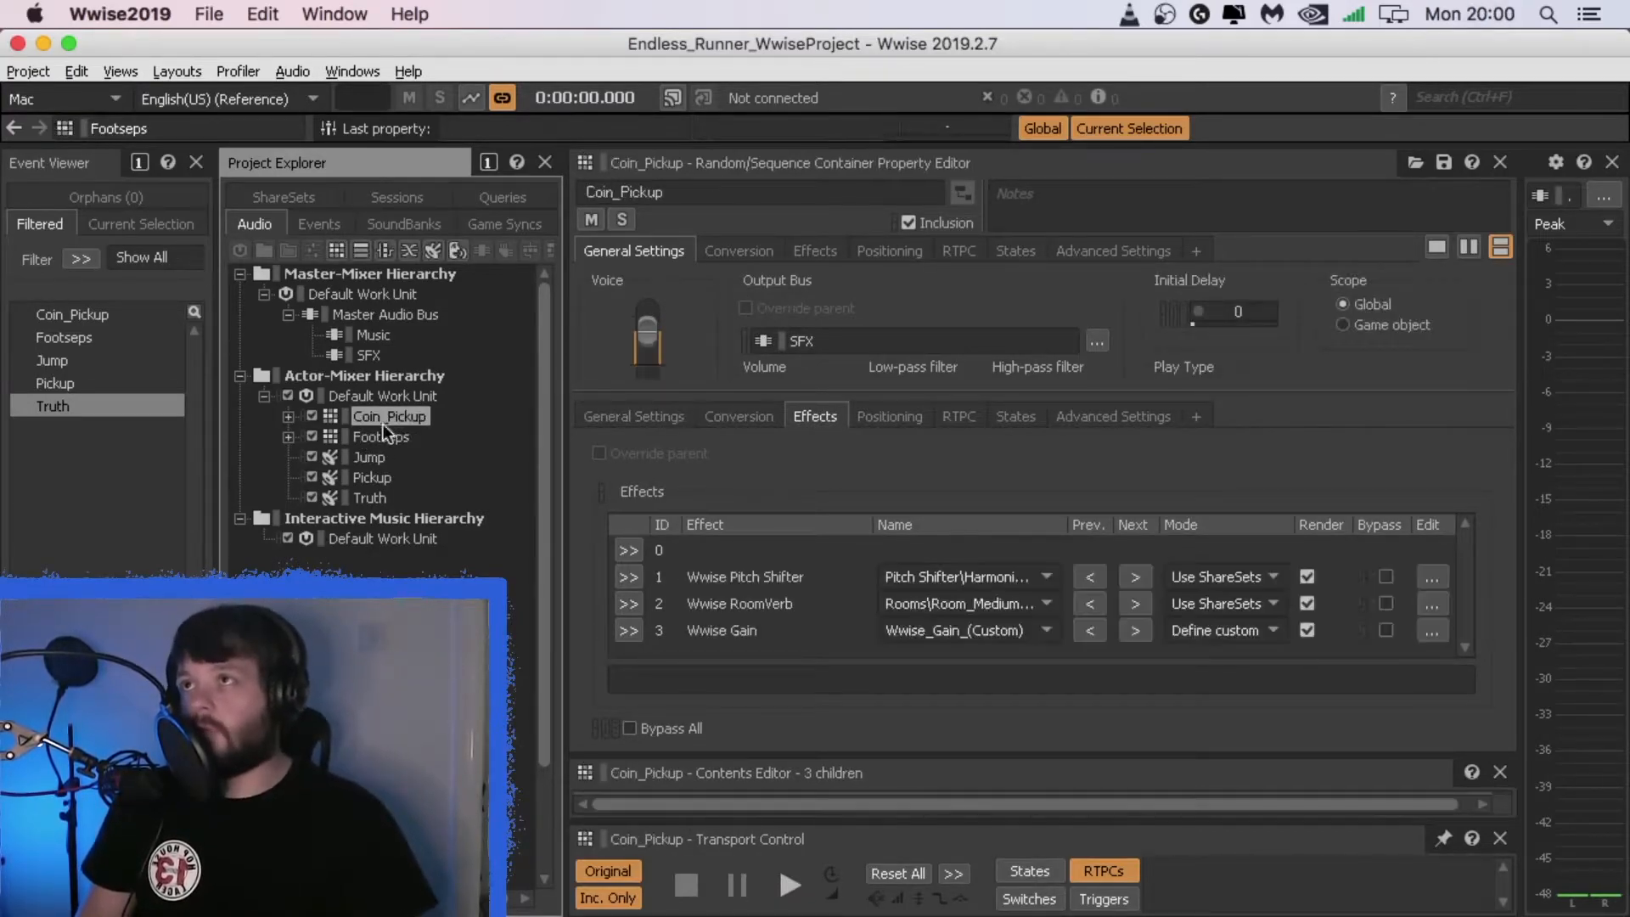
click(380, 436)
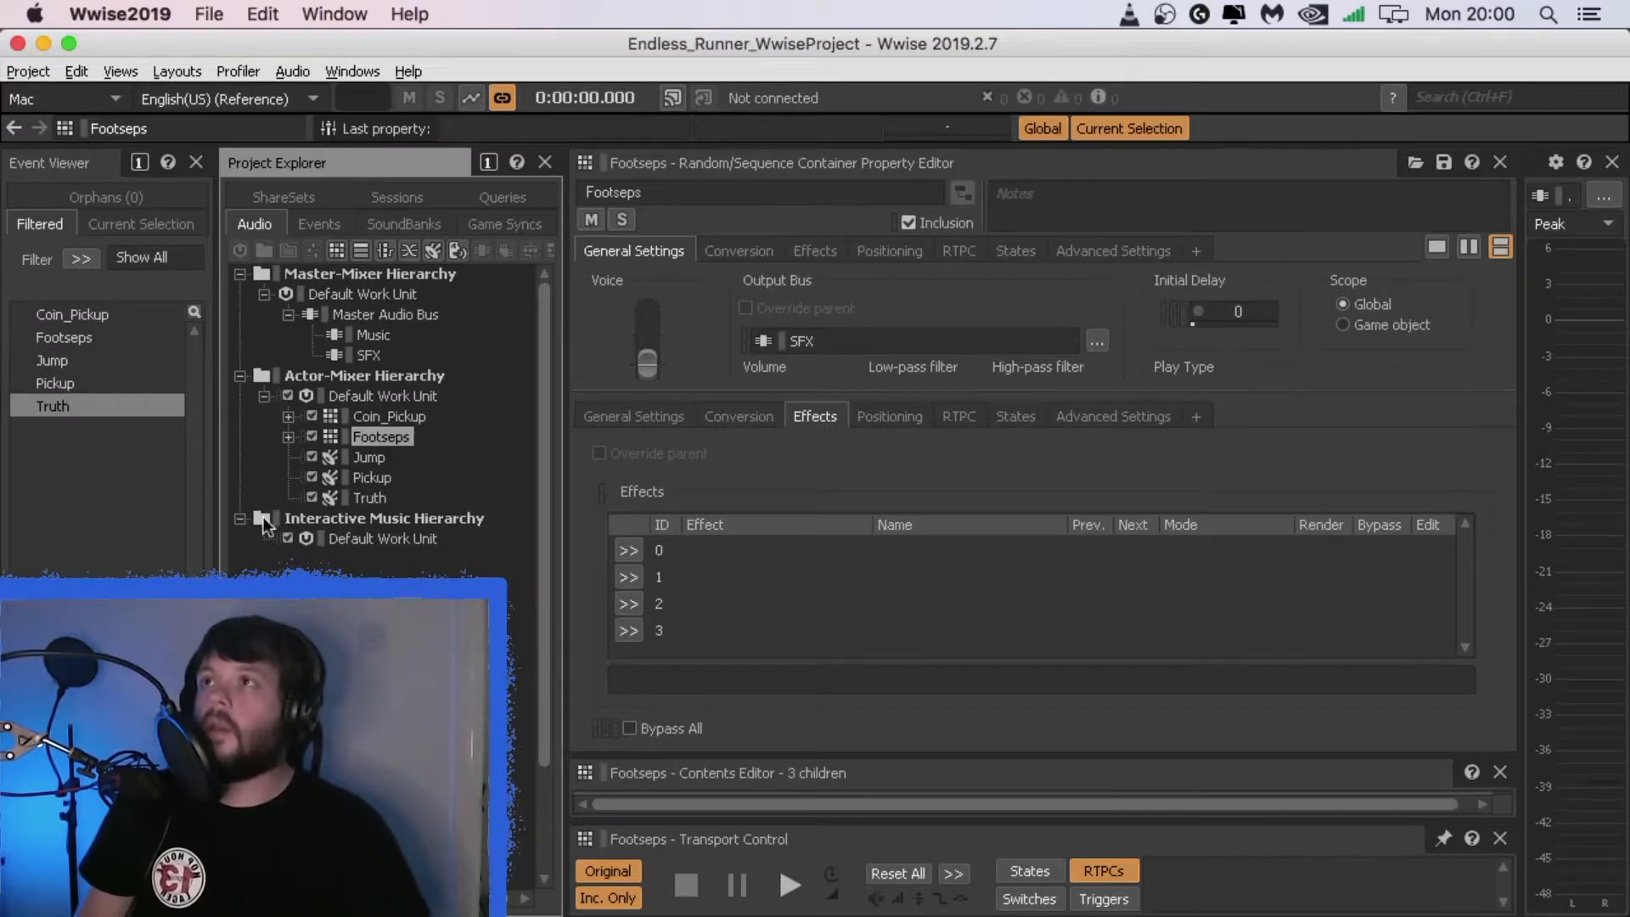
Step: Inspect the Pickup sound's properties and play it
click(373, 480)
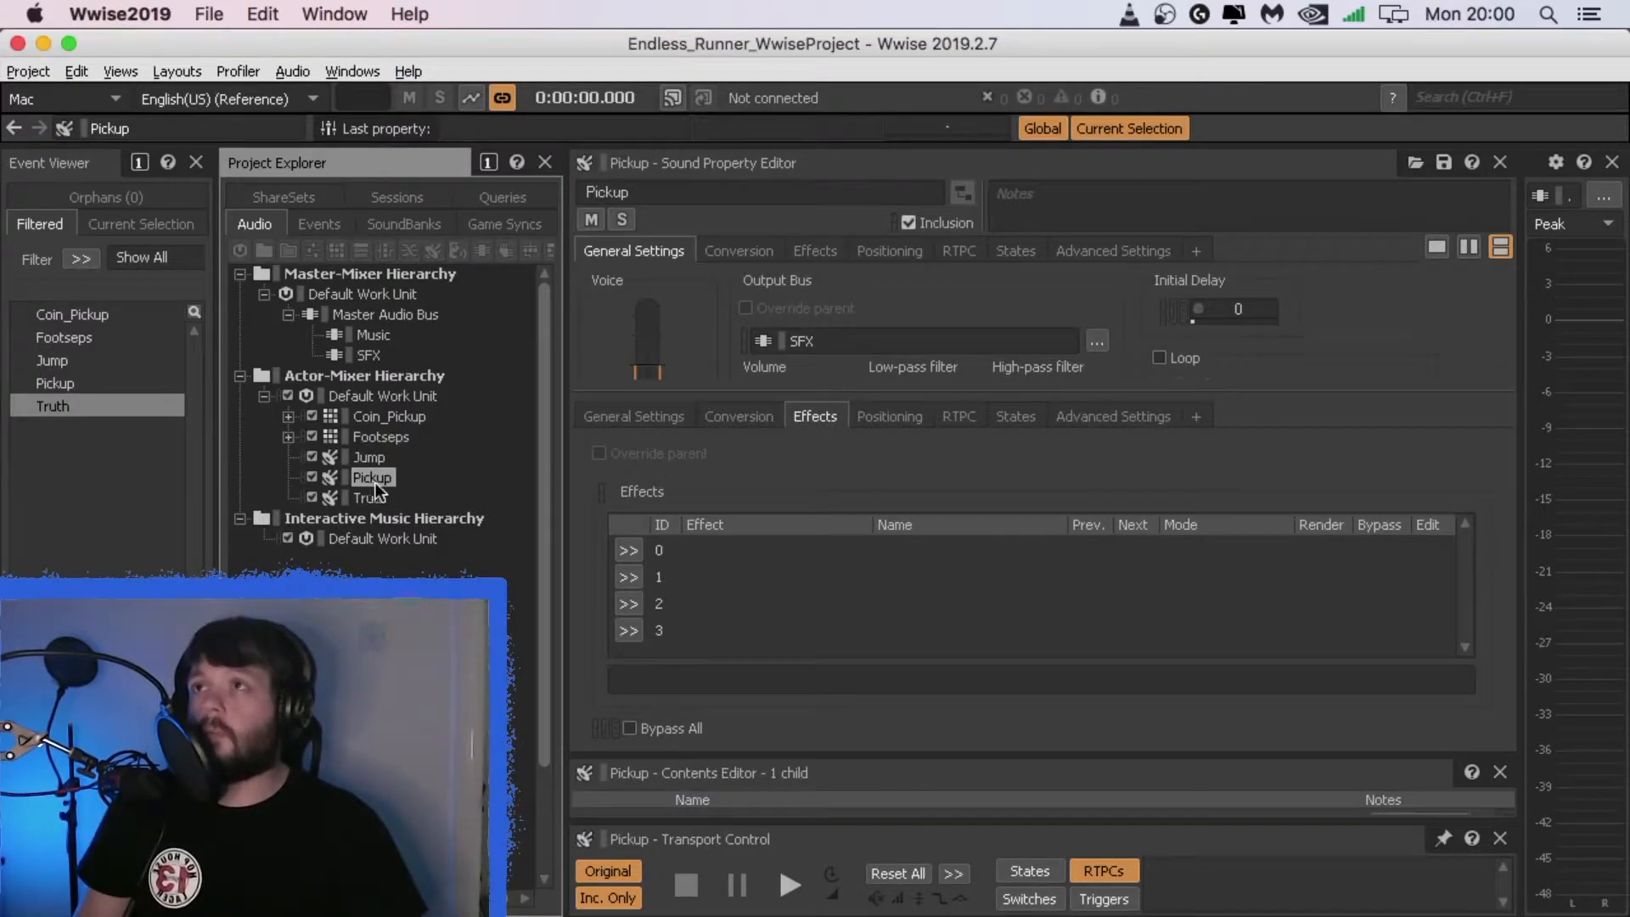
key(space)
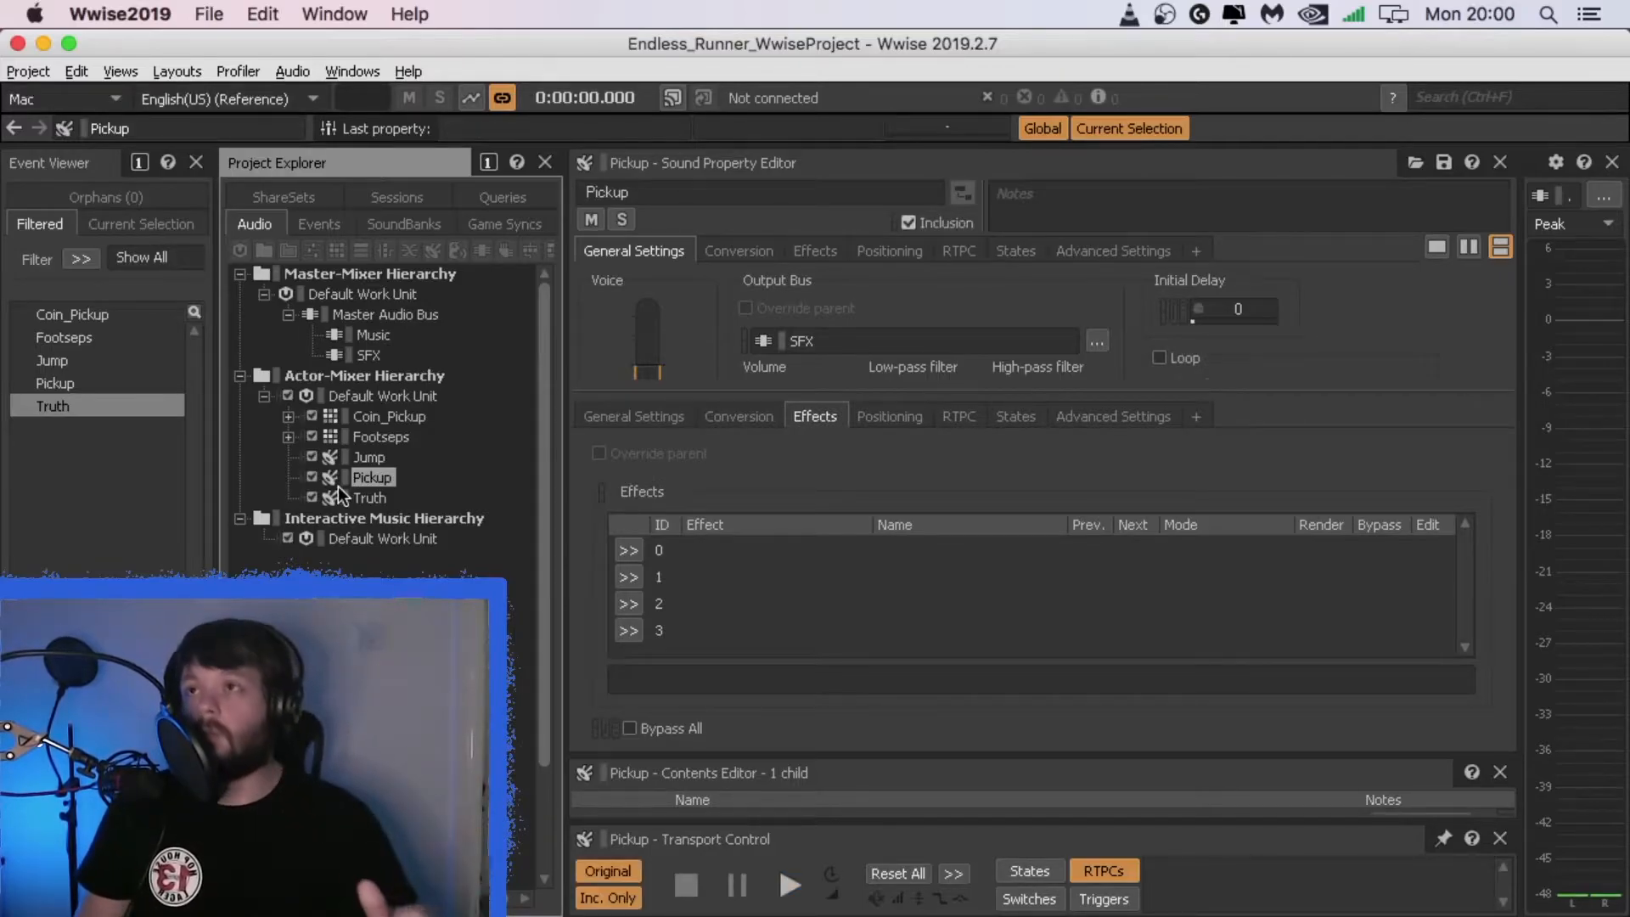
key(space)
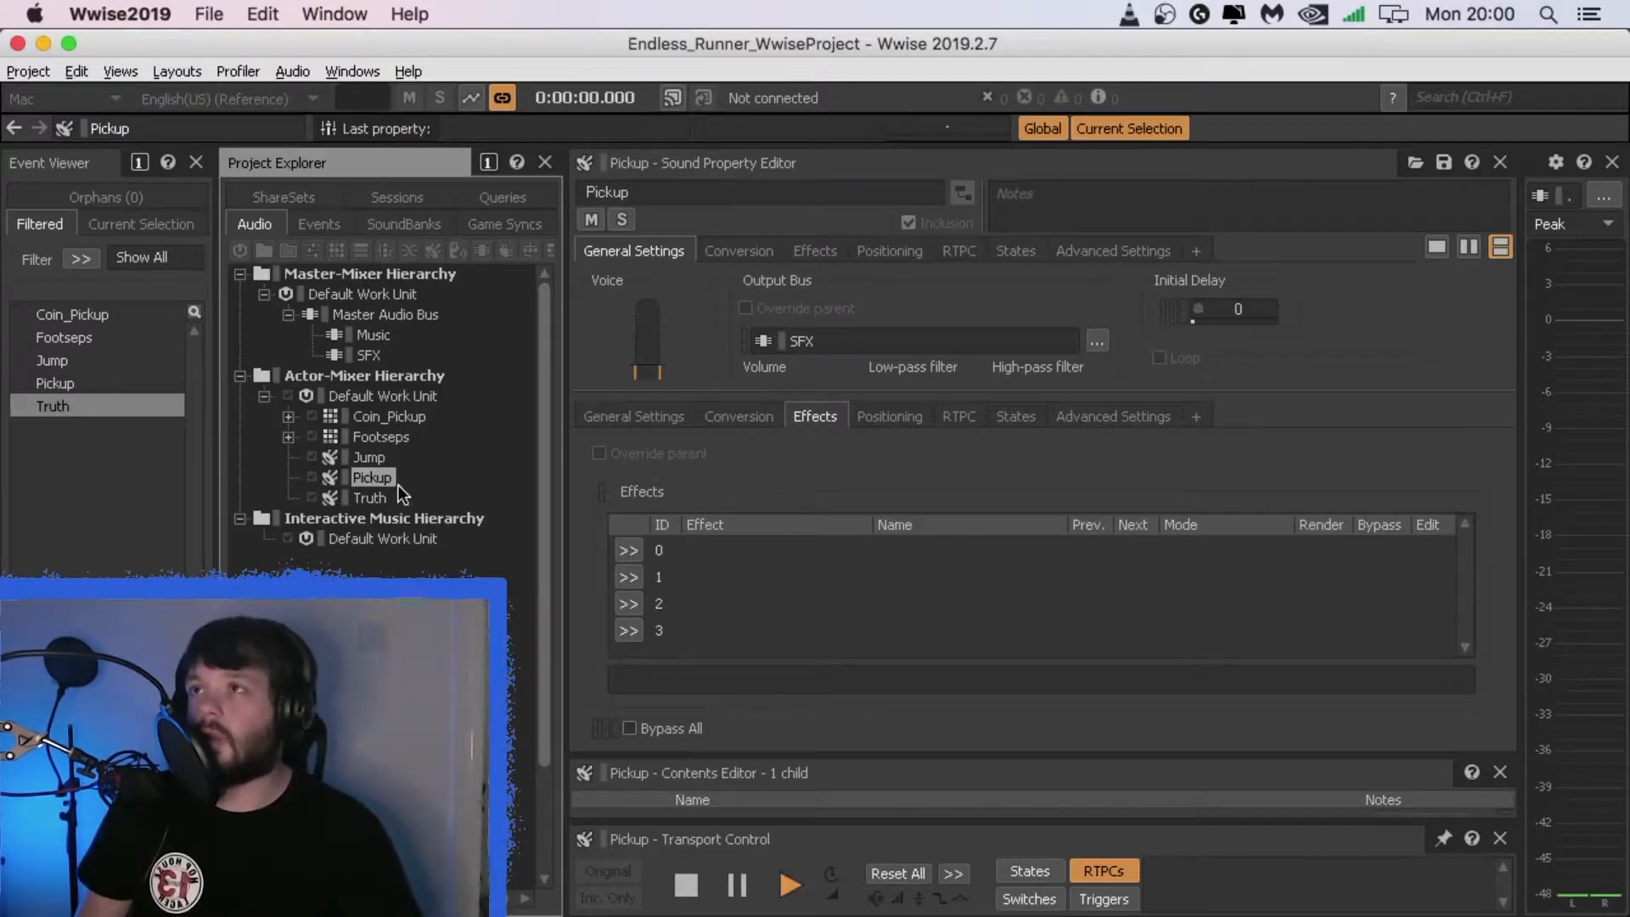
Step: Play the looping Truth music track and stop its playback
click(370, 497)
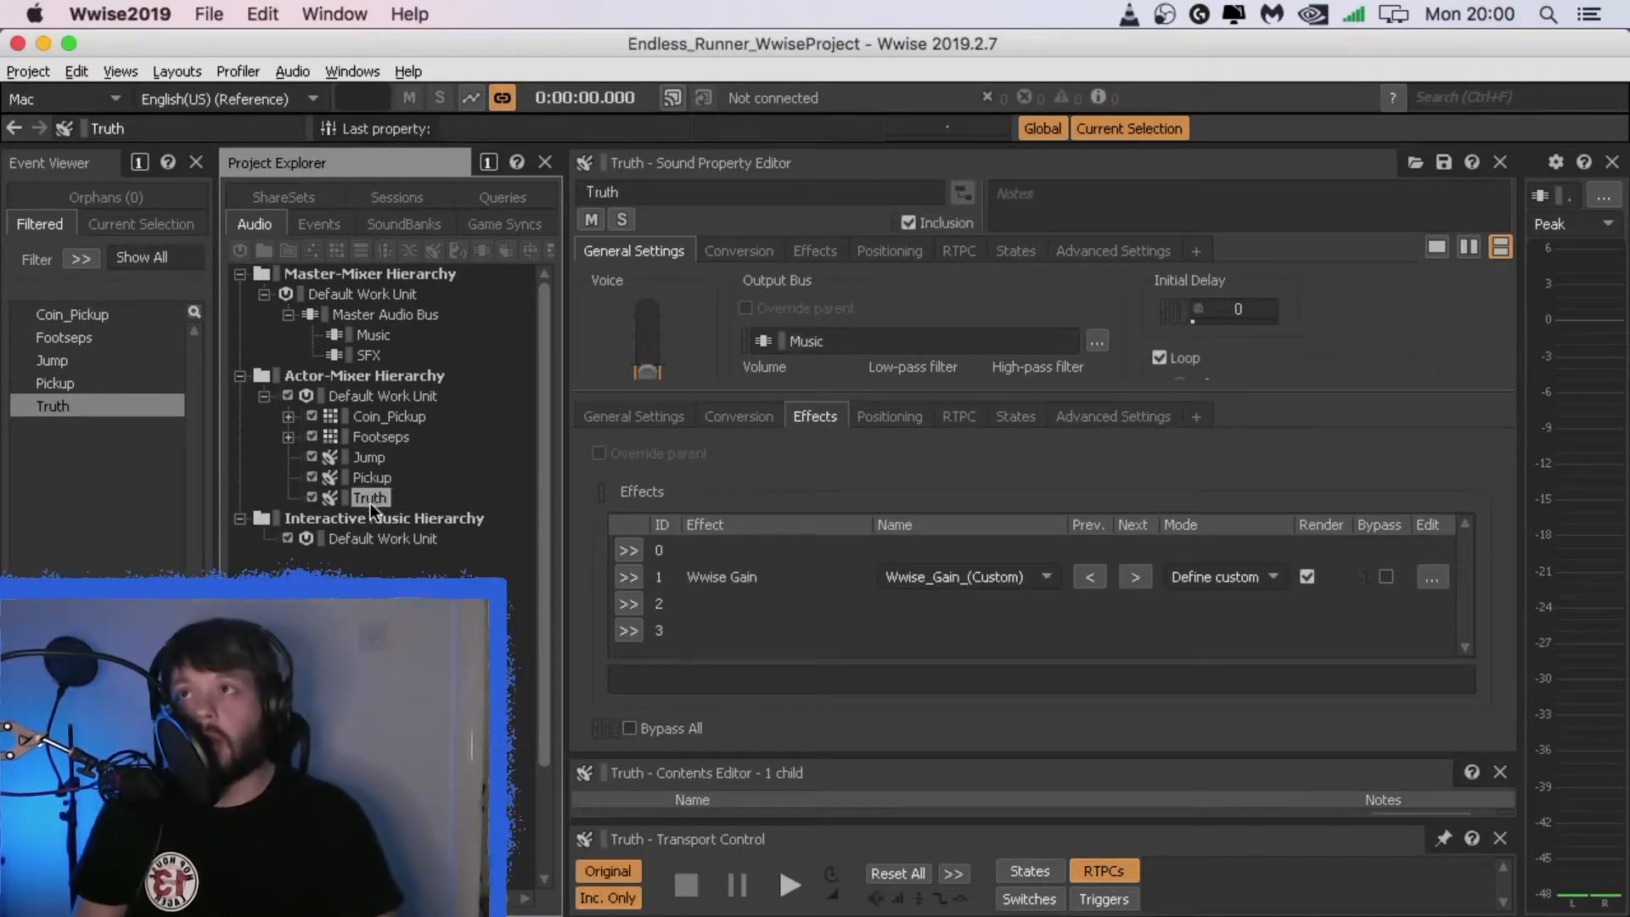
key(space)
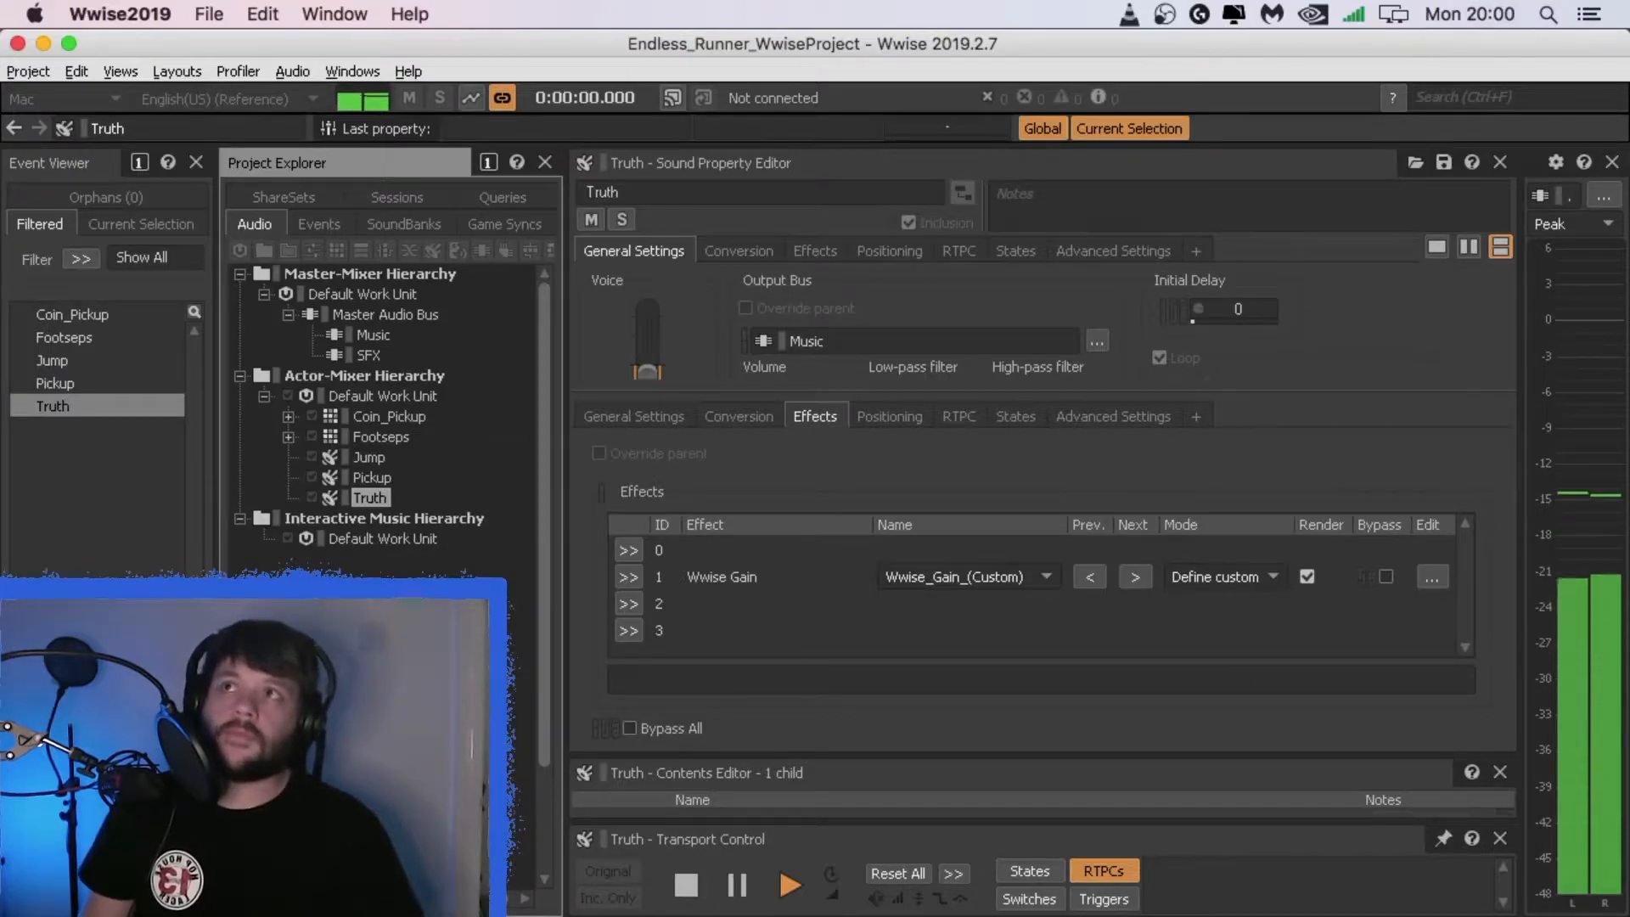
key(space)
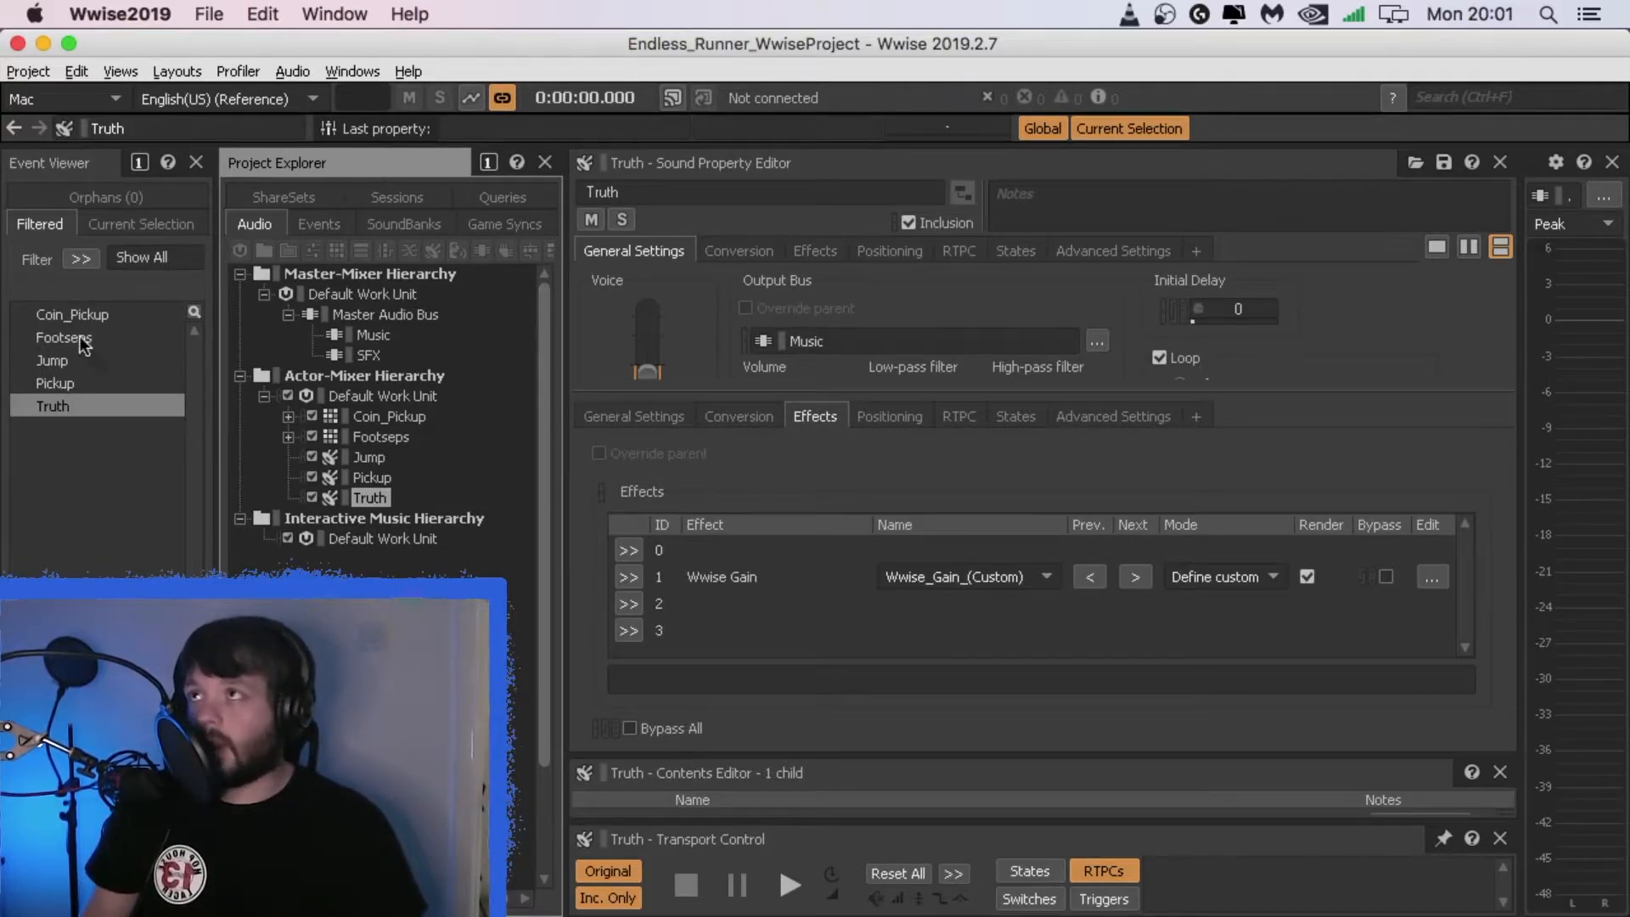
Step: Switch to the SoundBank layout, list the project's SoundBanks and enlarge the SoundBank Manager
click(320, 226)
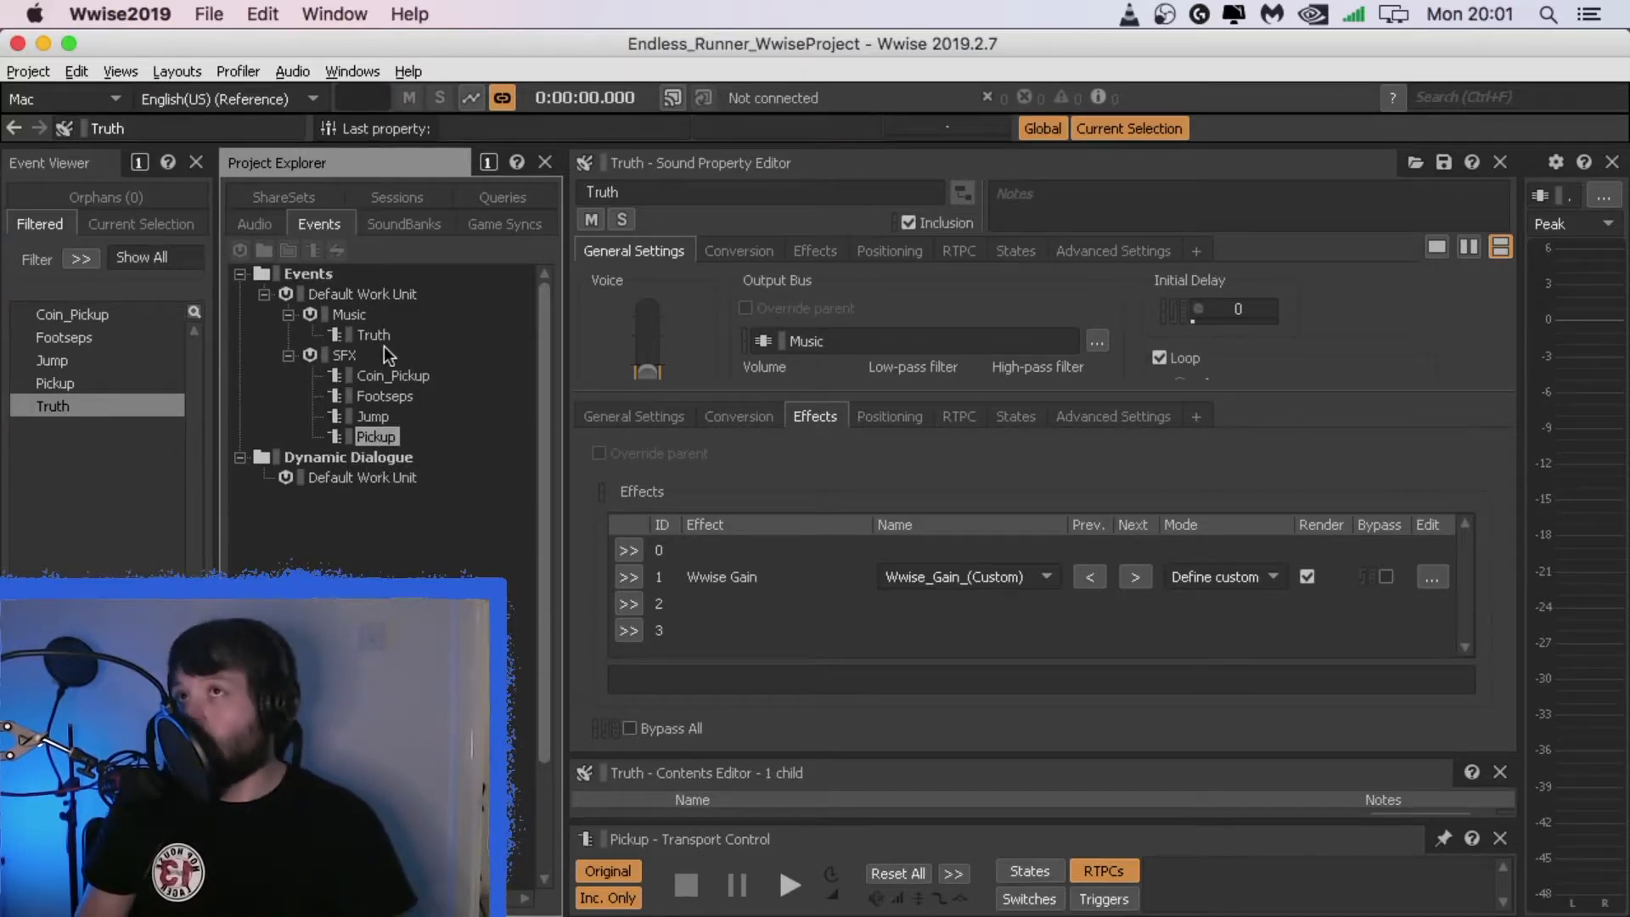
click(173, 78)
click(253, 165)
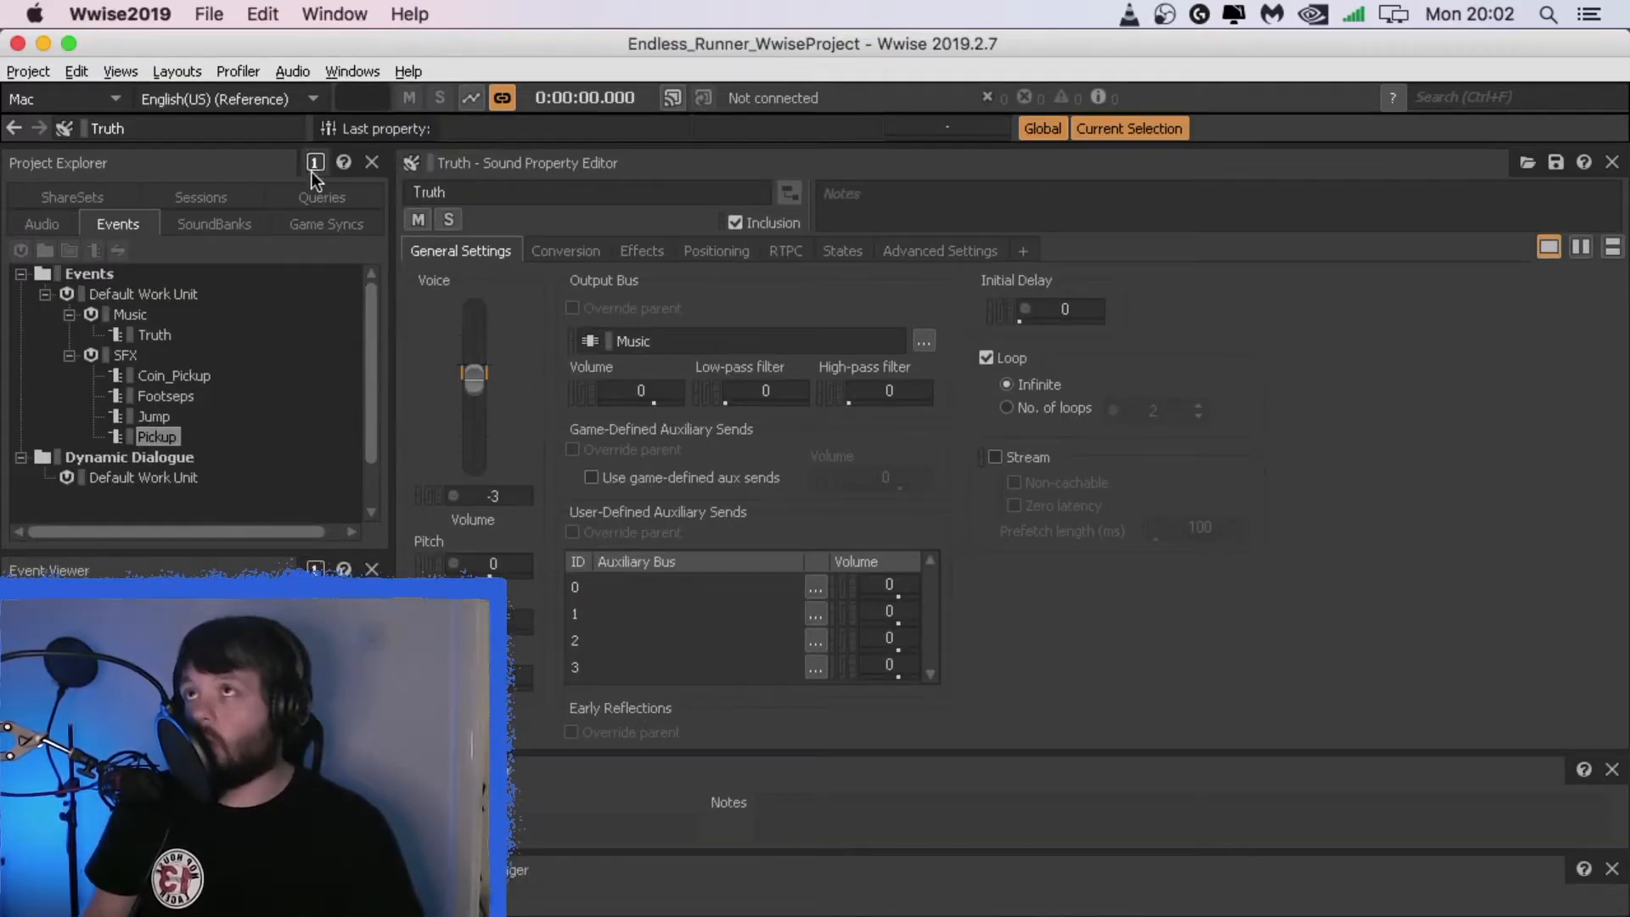
click(201, 234)
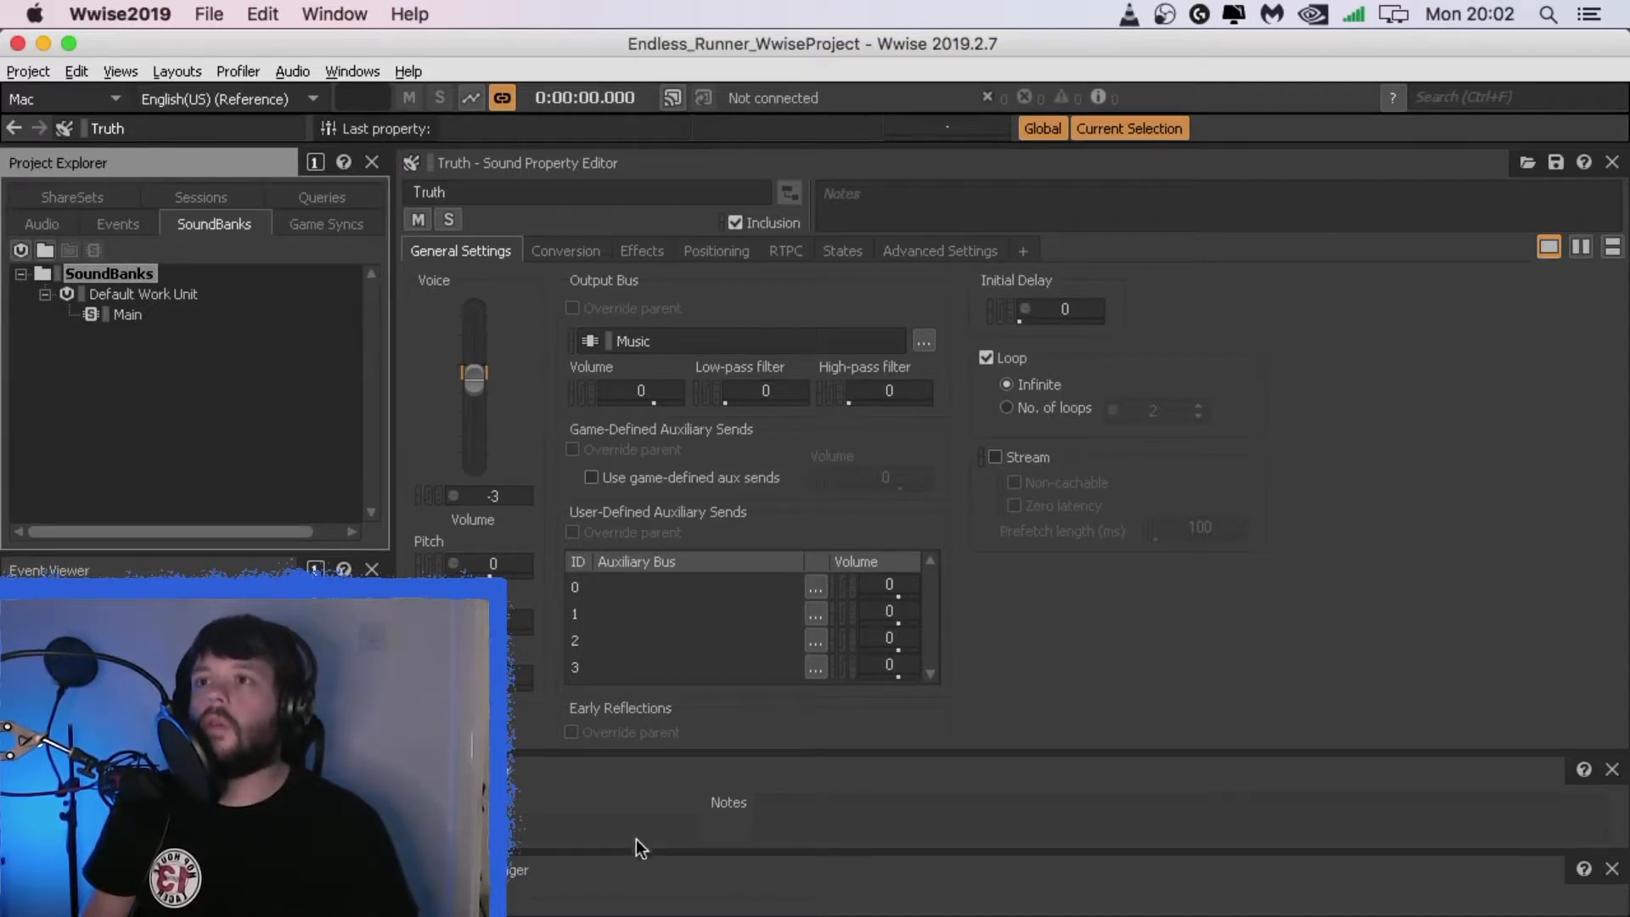
drag(638, 854, 717, 395)
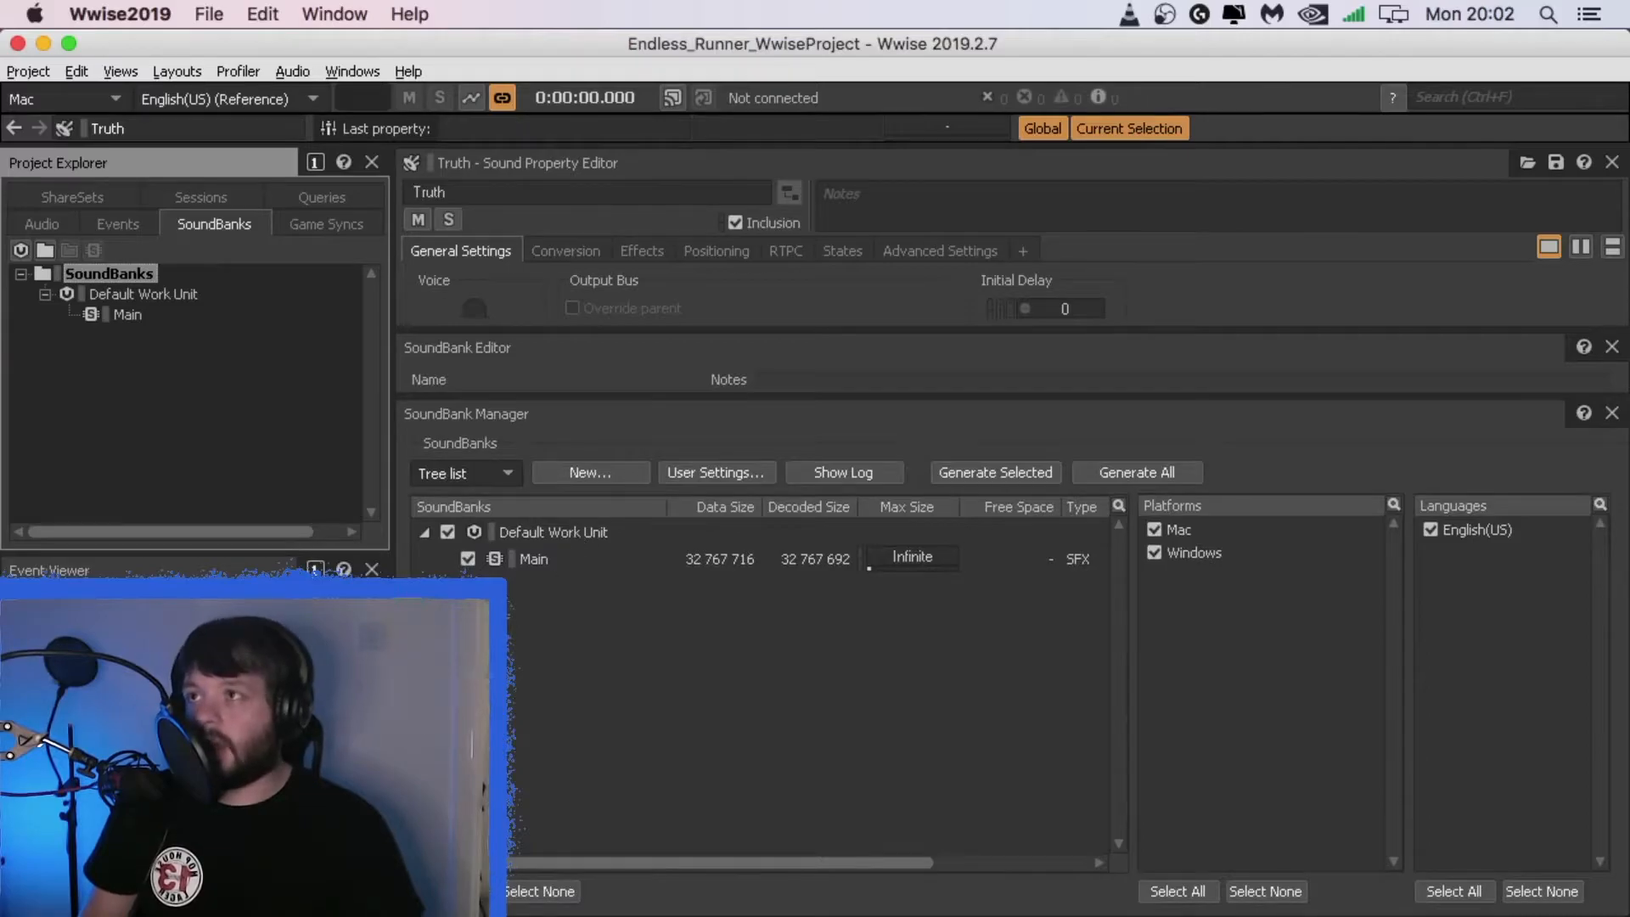
Step: Select the Main SoundBank together with the Mac platform and the English(US) language in the SoundBank Manager
click(559, 563)
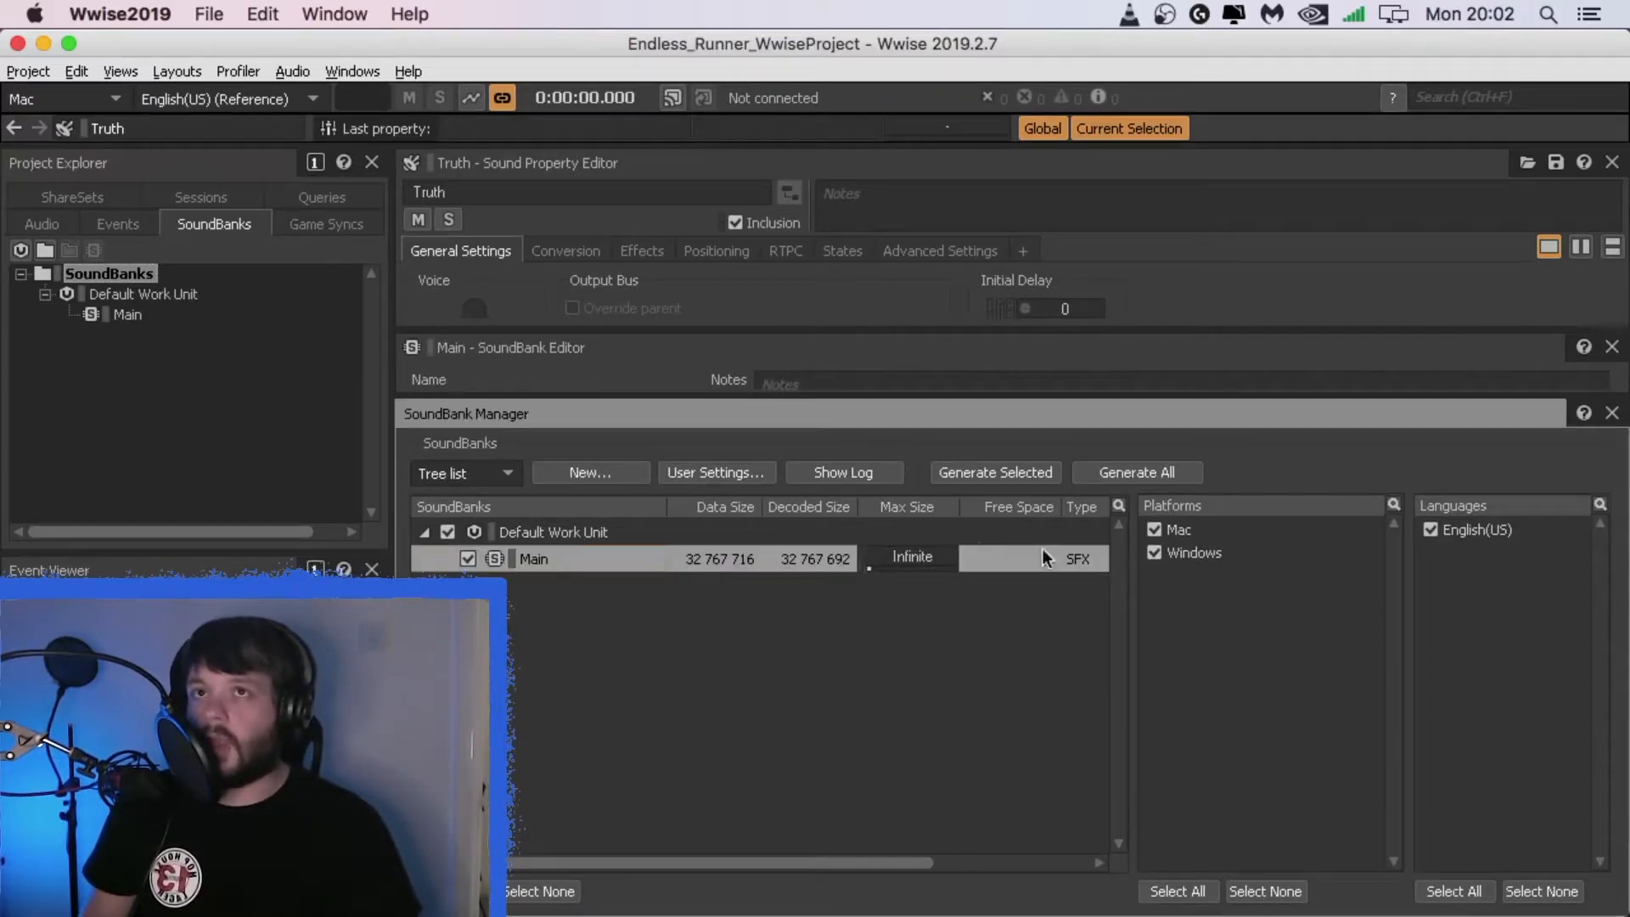
click(1201, 527)
click(1465, 532)
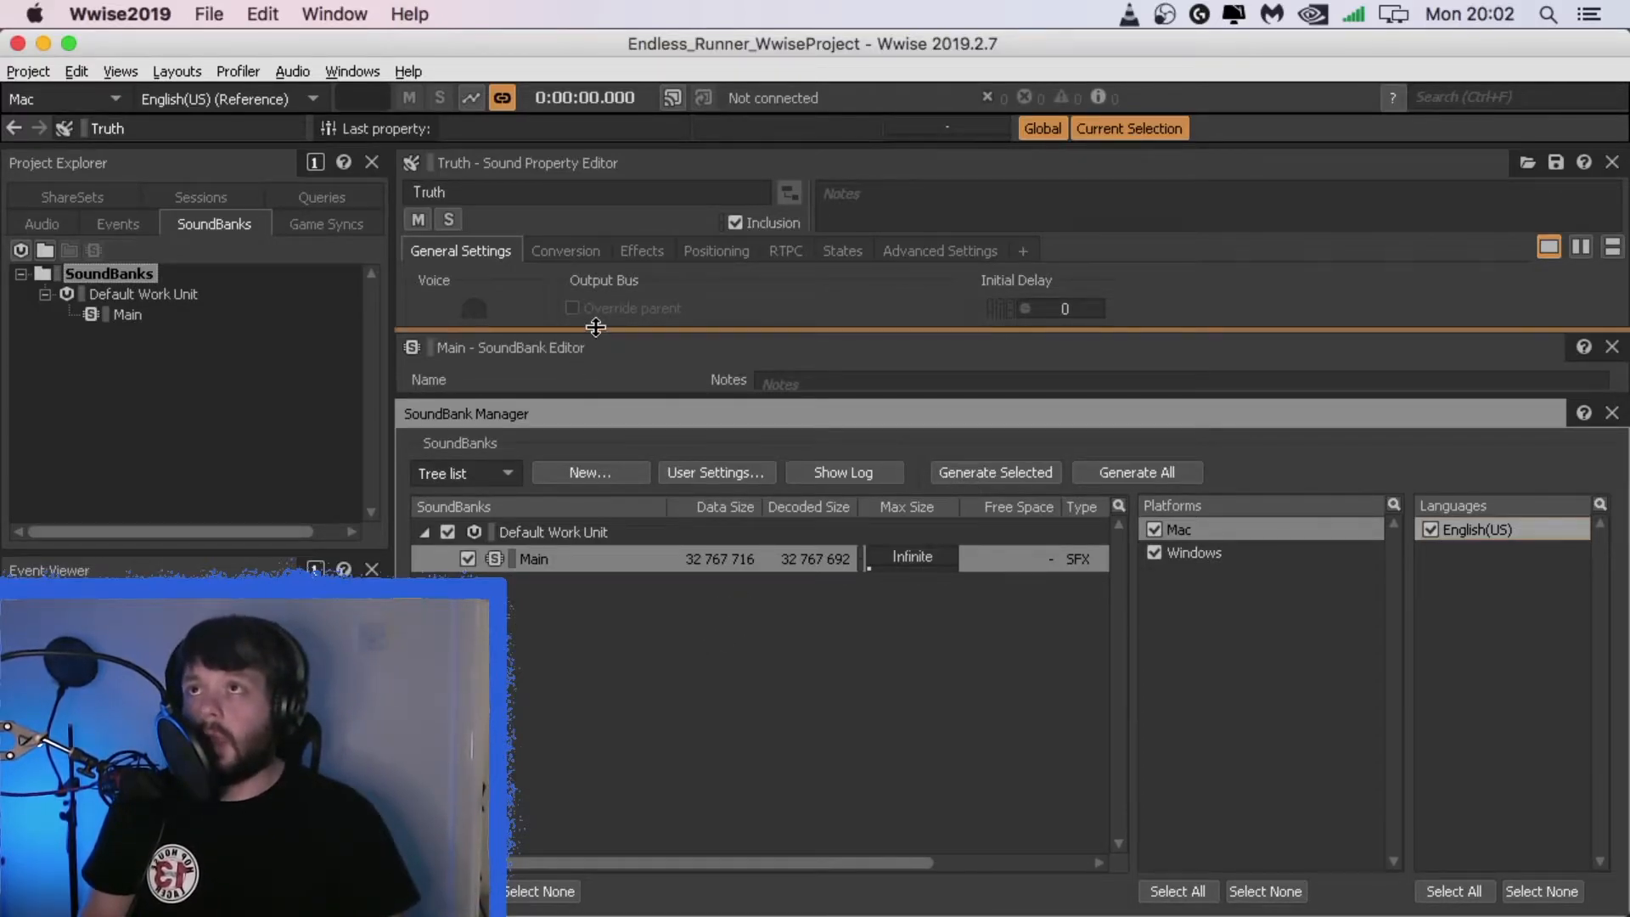
Step: Enlarge the SoundBank Editor to review Main's hierarchy inclusions against the project's events
drag(589, 394, 595, 677)
drag(663, 327, 663, 343)
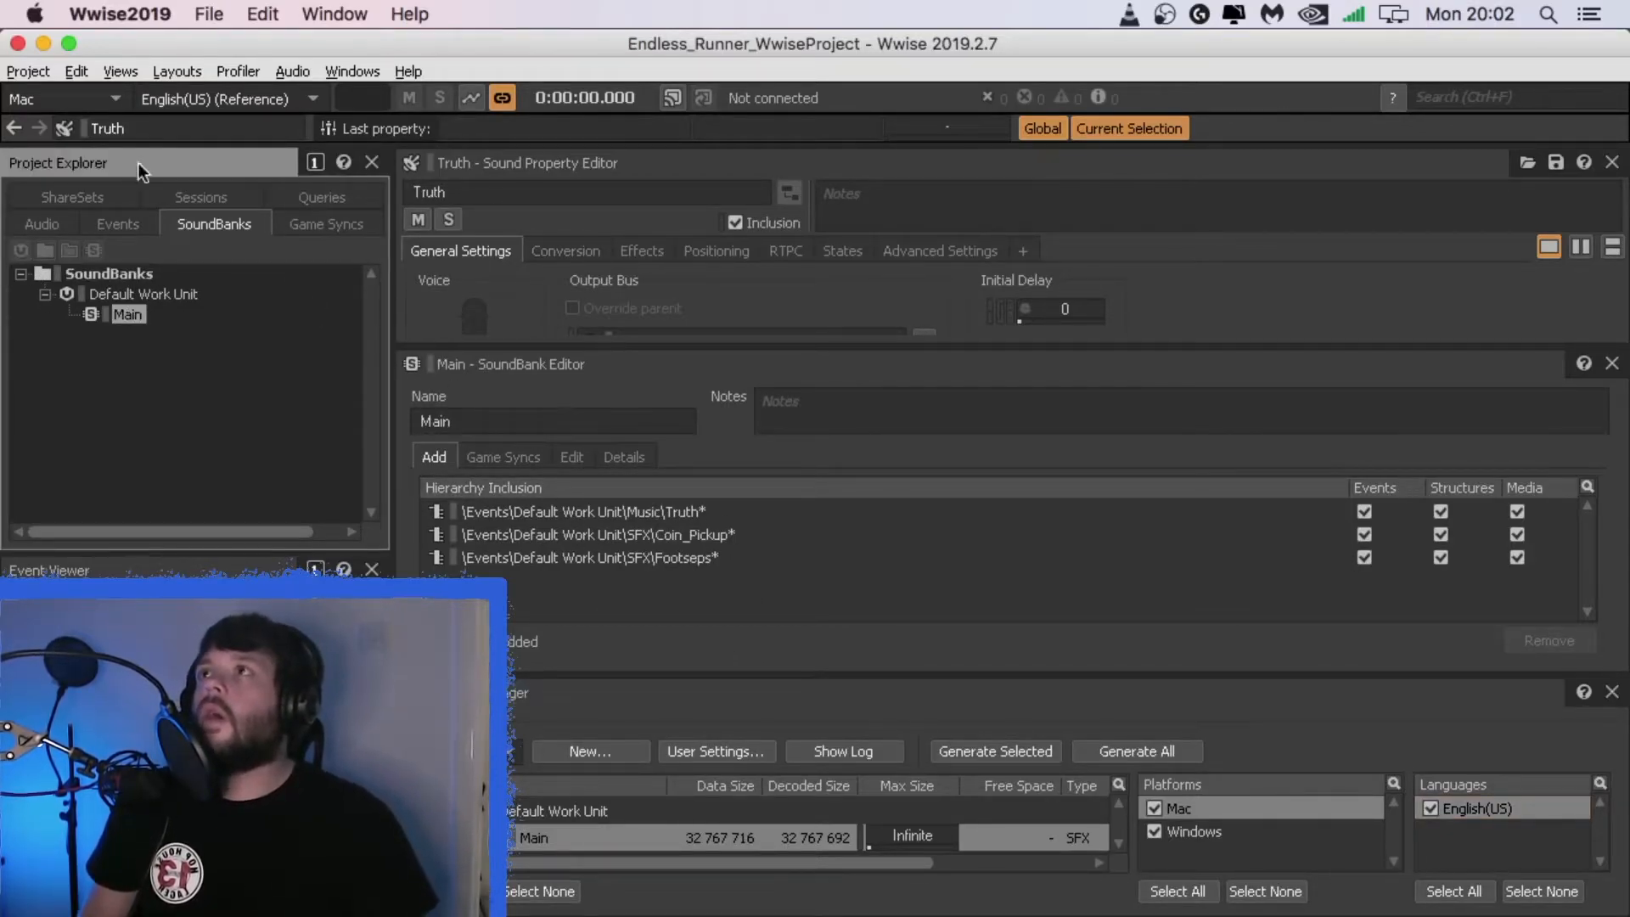
click(117, 223)
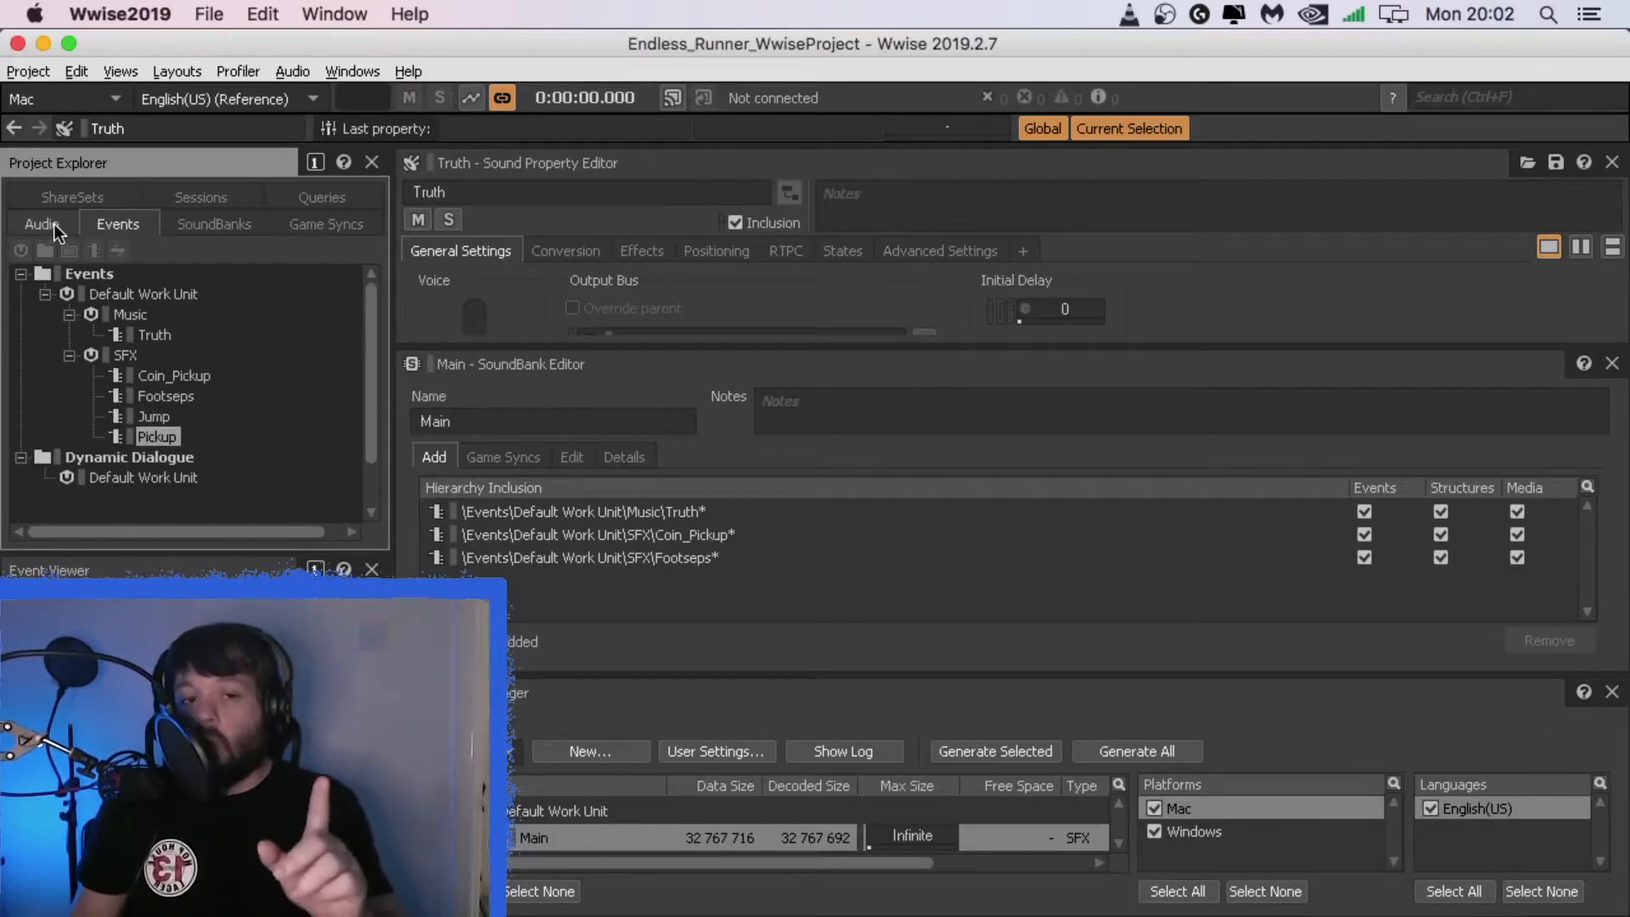
Step: Switch to the Schematic layout and enlarge the Schematic View to fit the whole bus structure
click(194, 71)
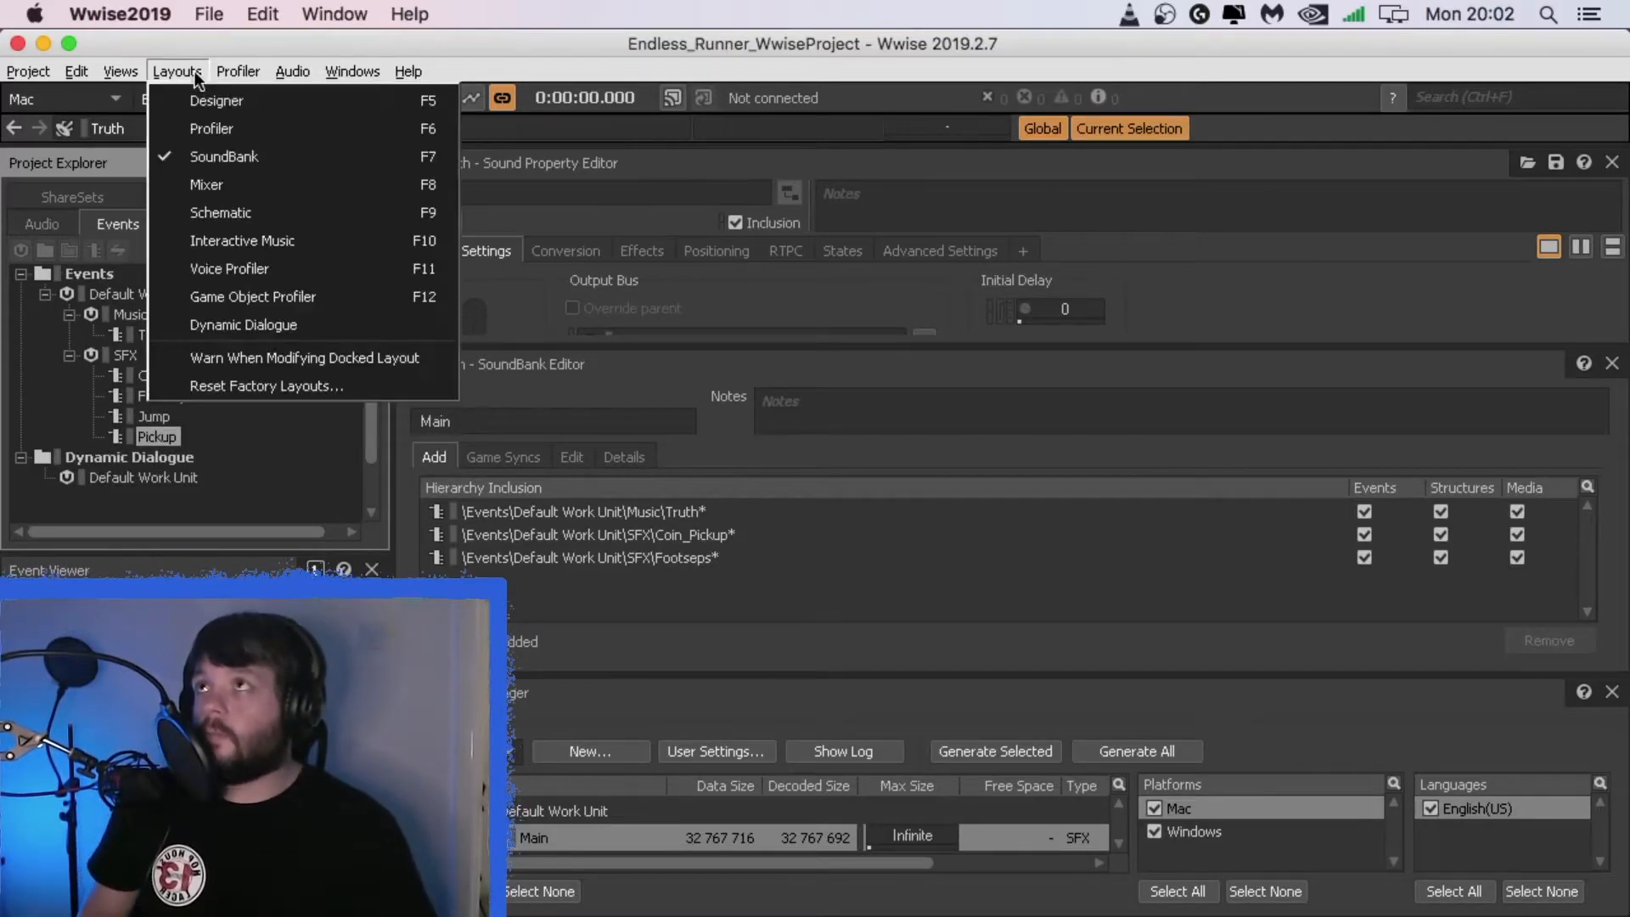
click(238, 213)
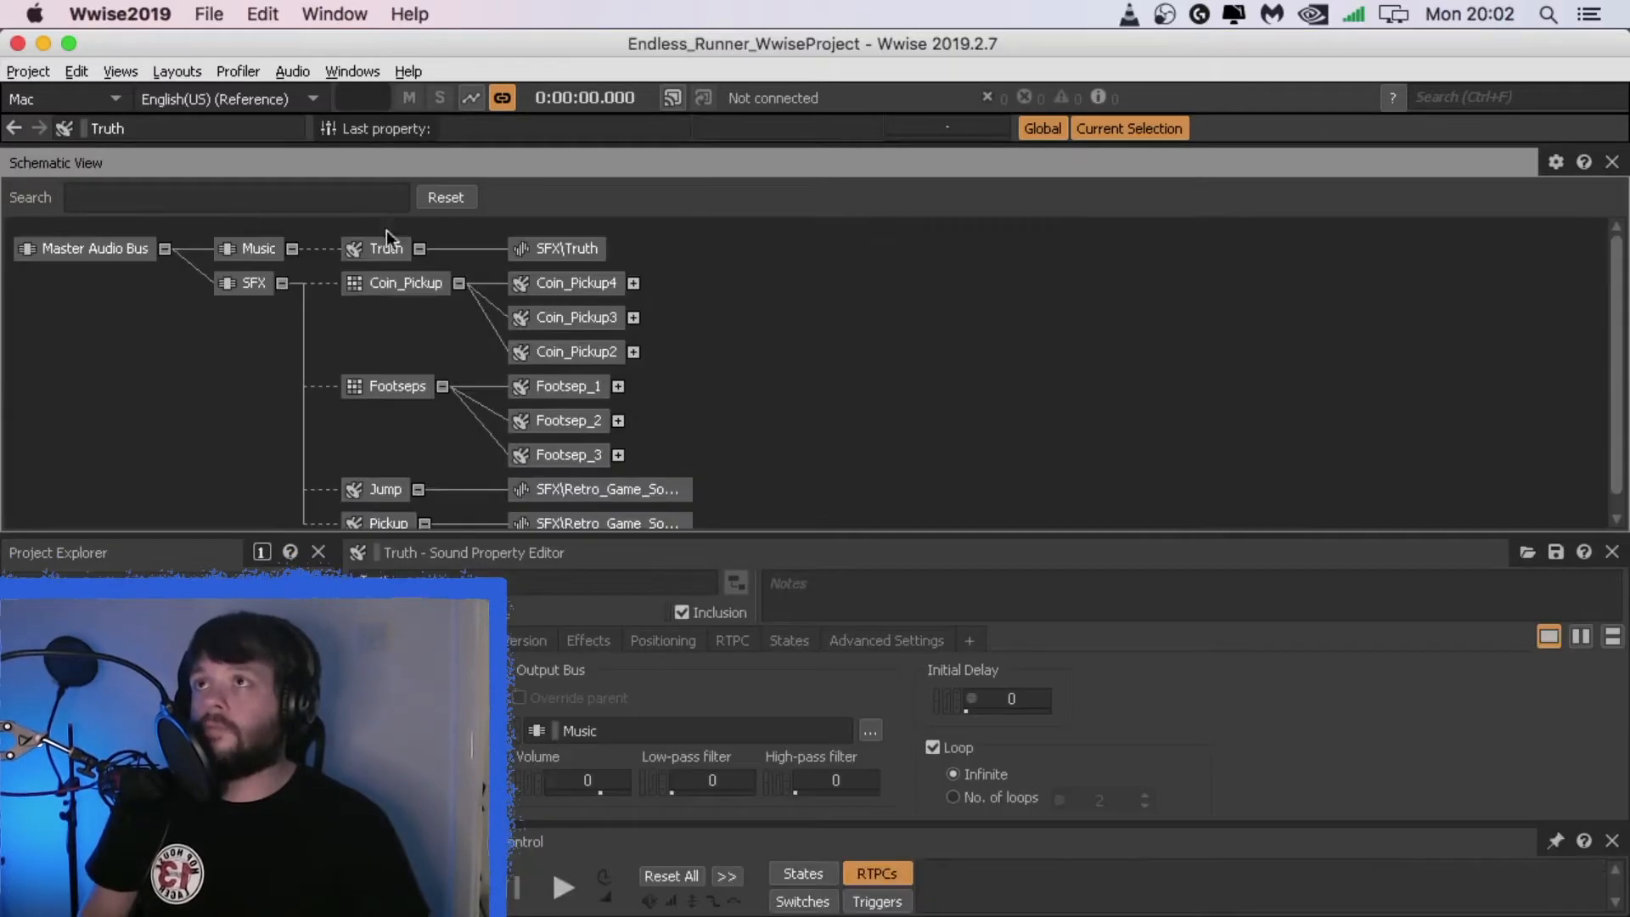
click(477, 536)
drag(477, 537, 477, 656)
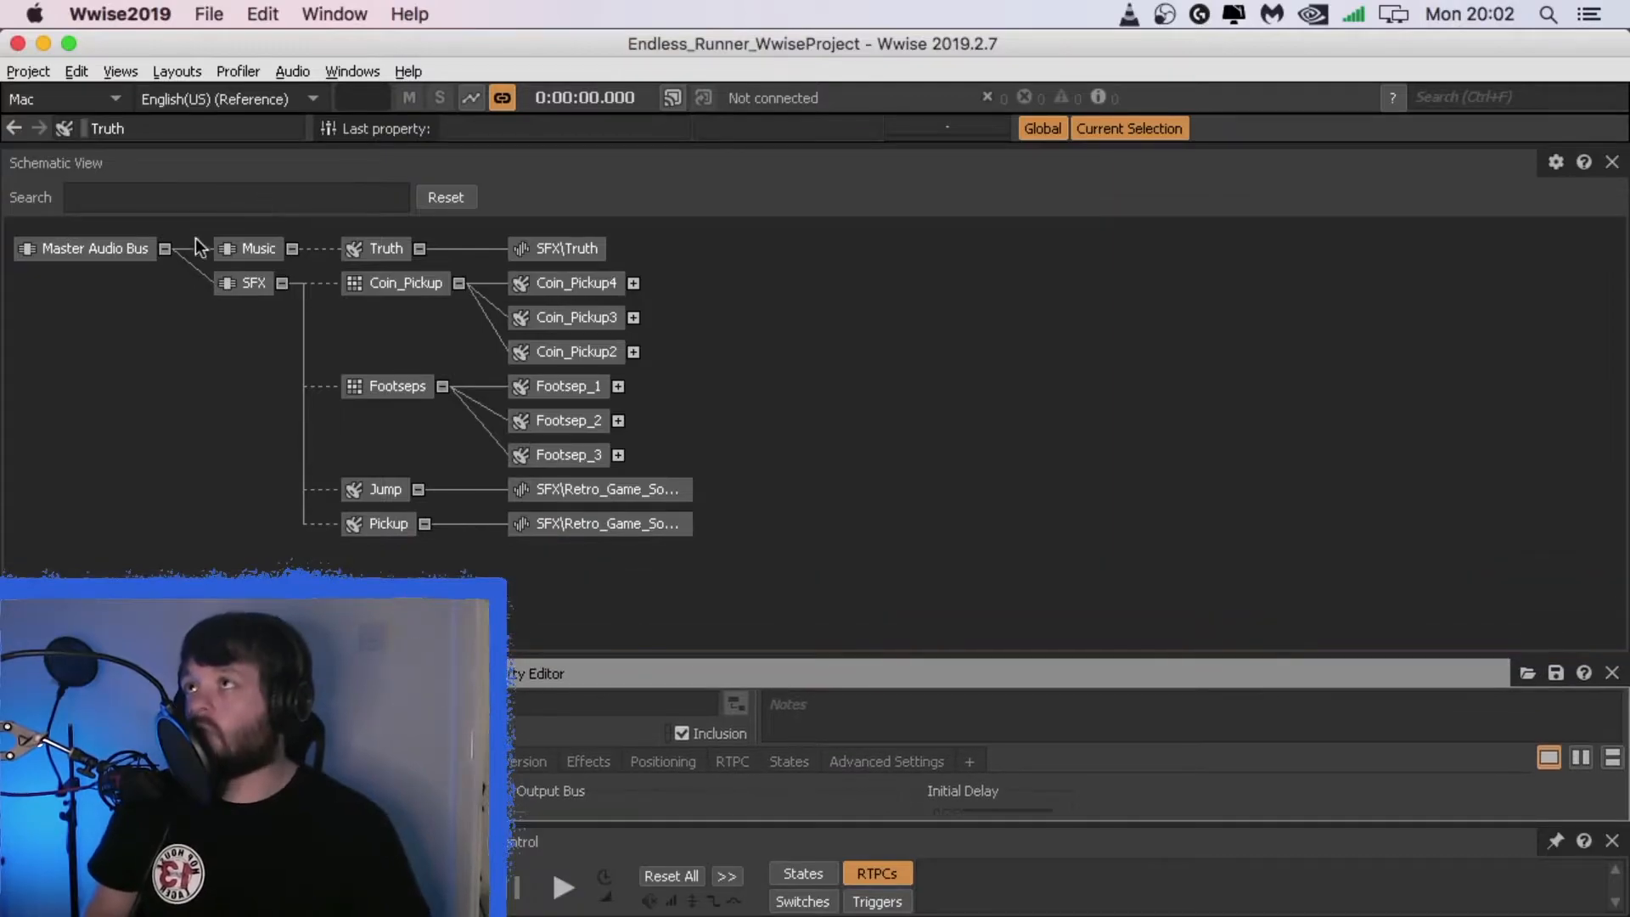
Step: Collapse the Music and SFX branches of the schematic down to the Master Audio Bus
click(419, 248)
click(293, 248)
click(282, 283)
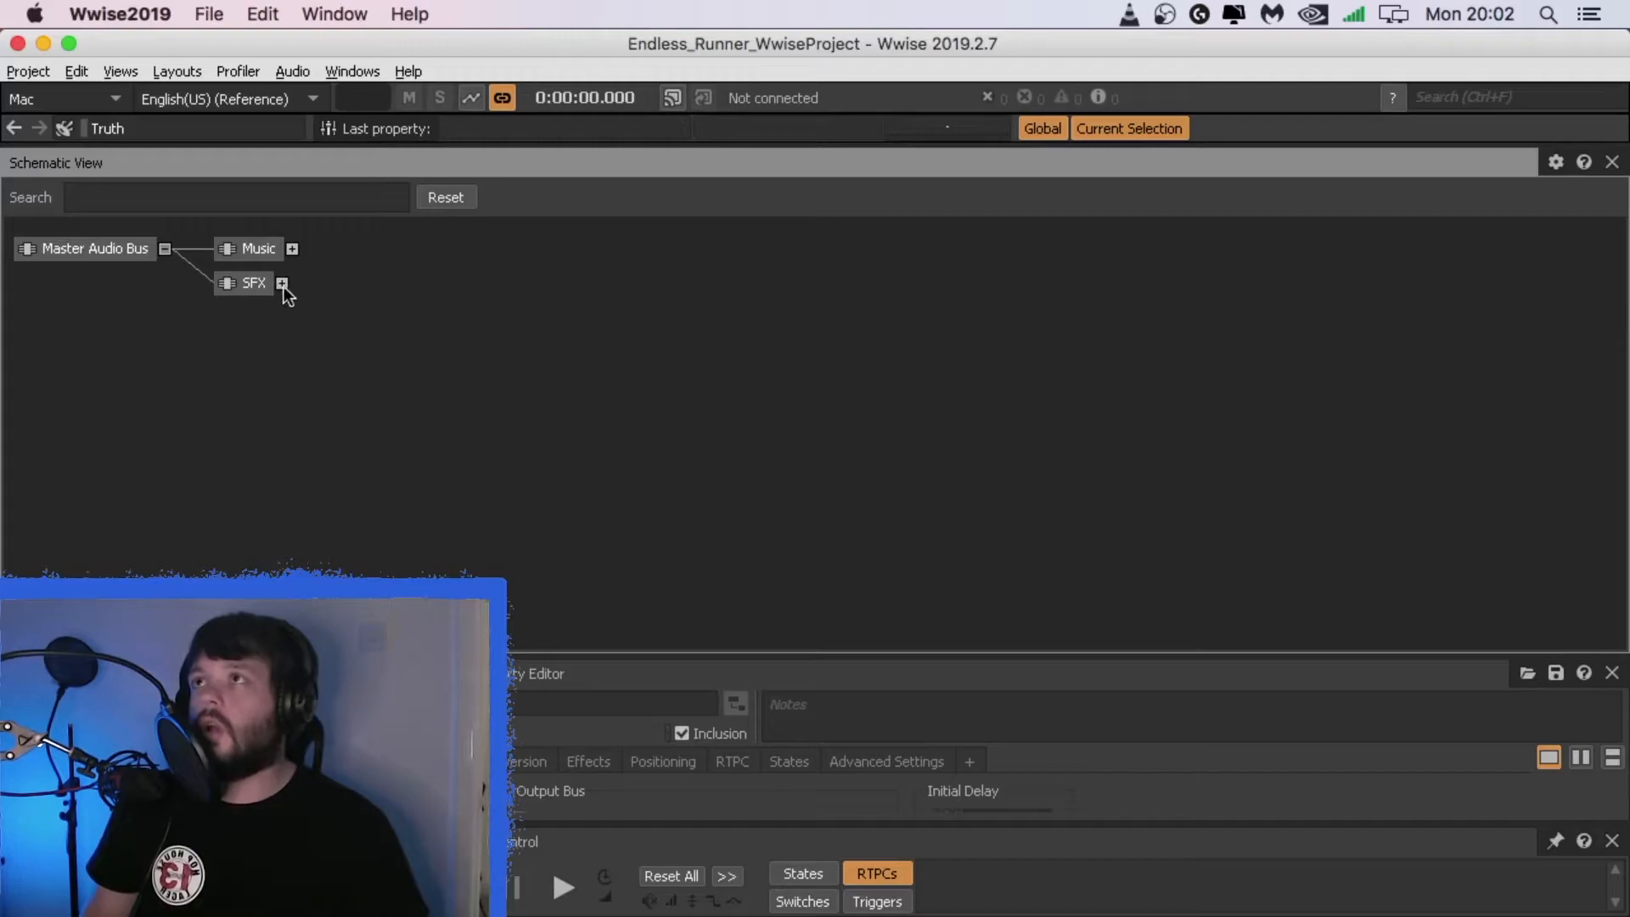
click(282, 284)
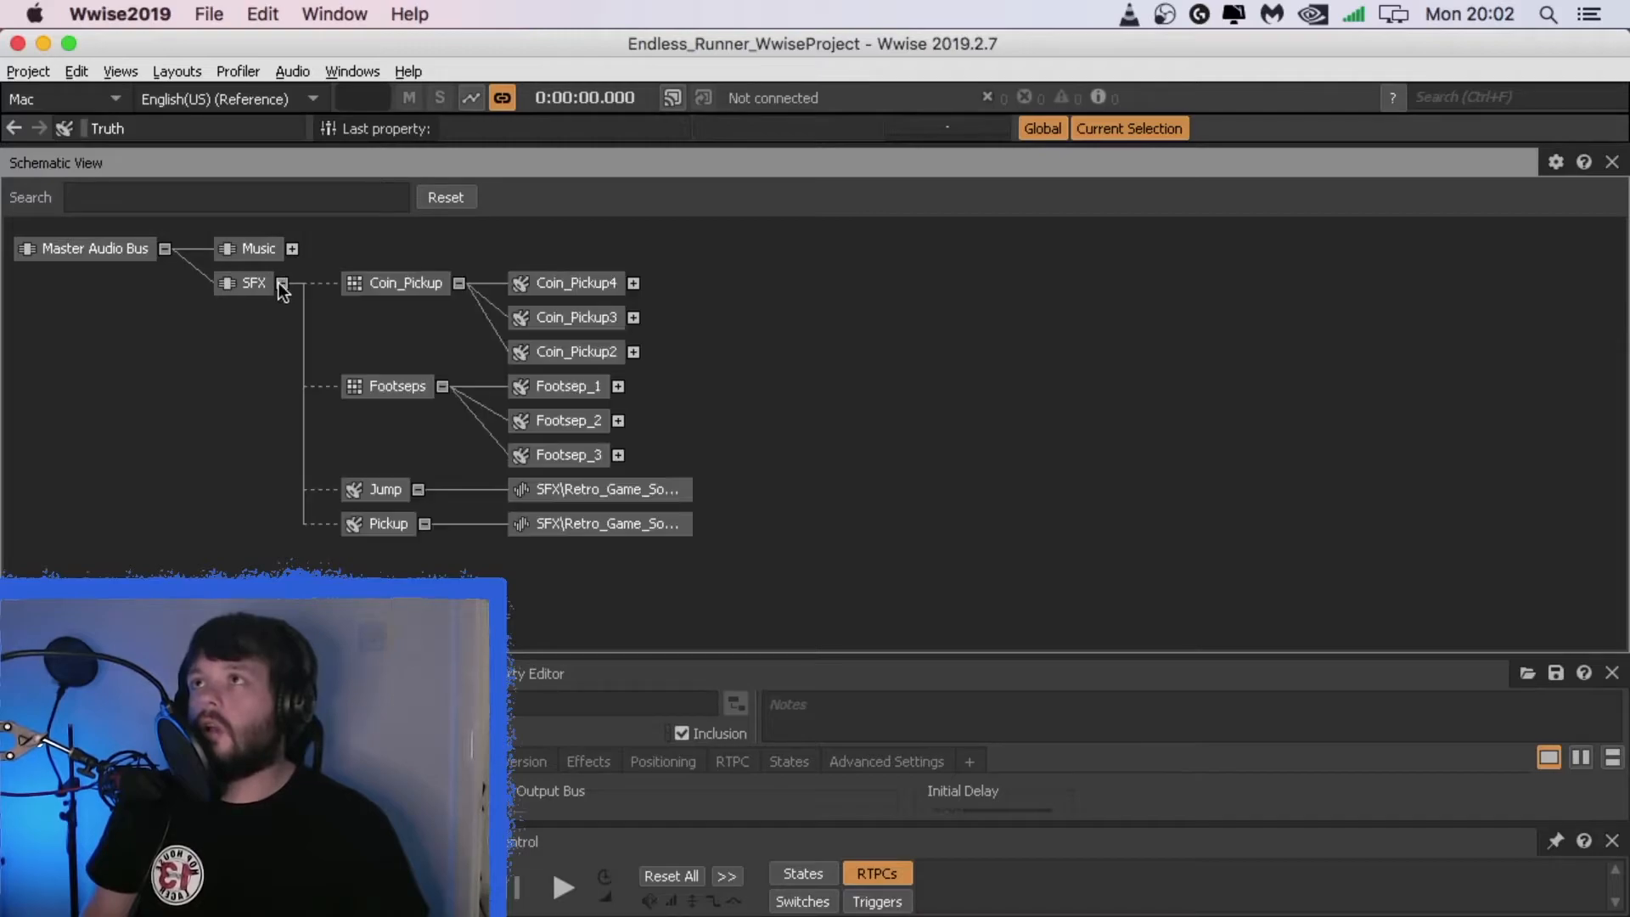
click(459, 284)
click(443, 318)
click(419, 352)
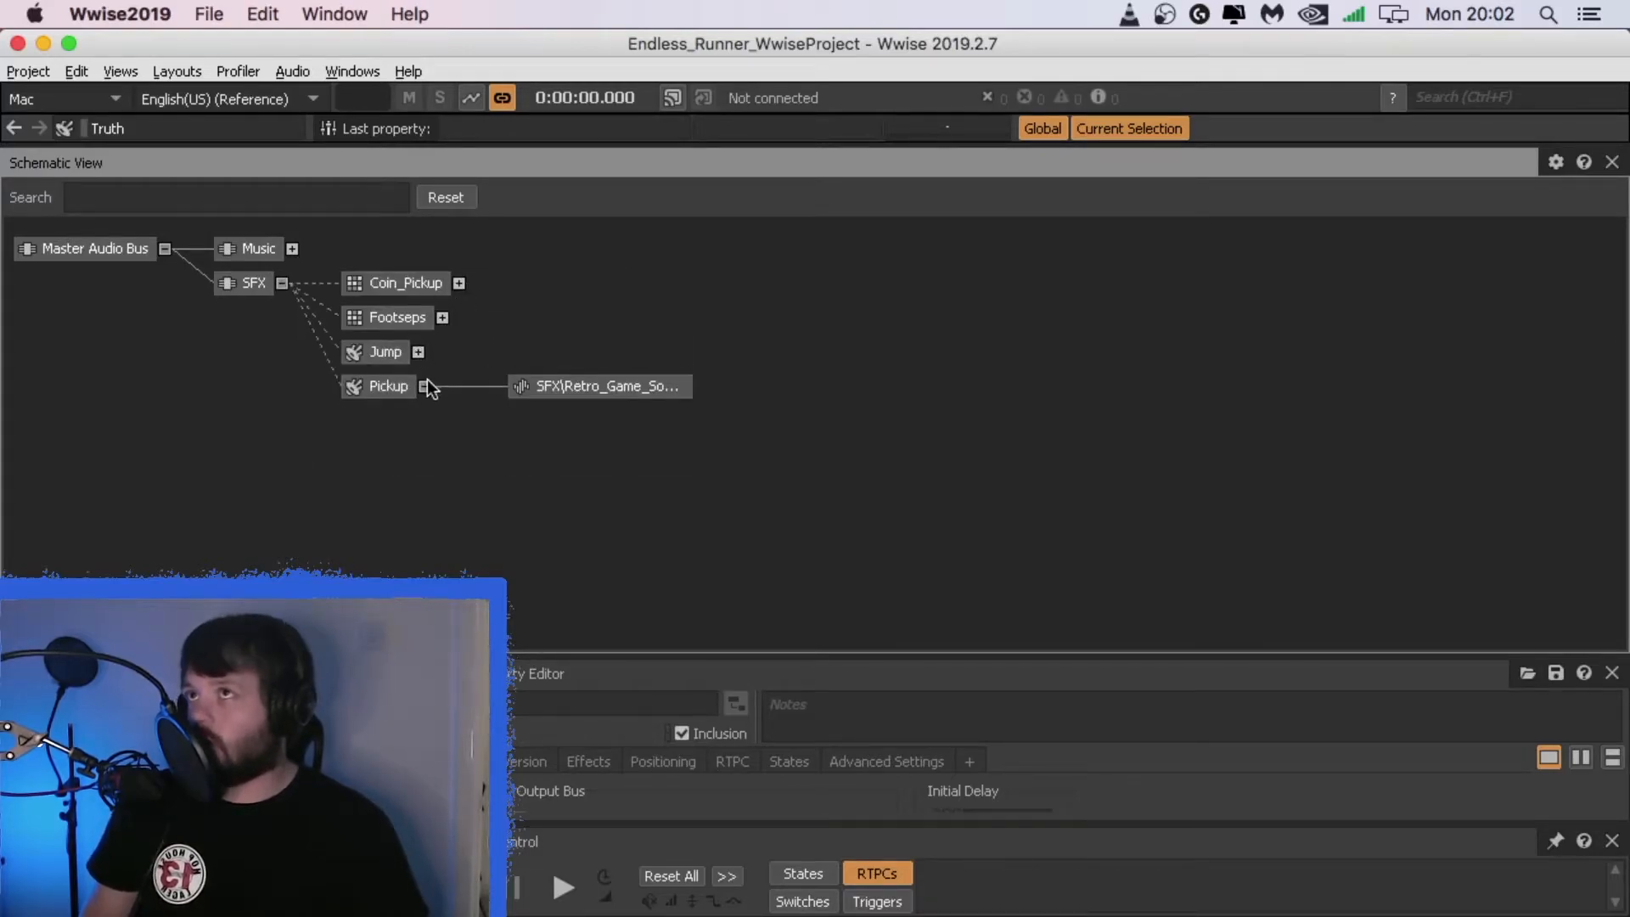
click(425, 386)
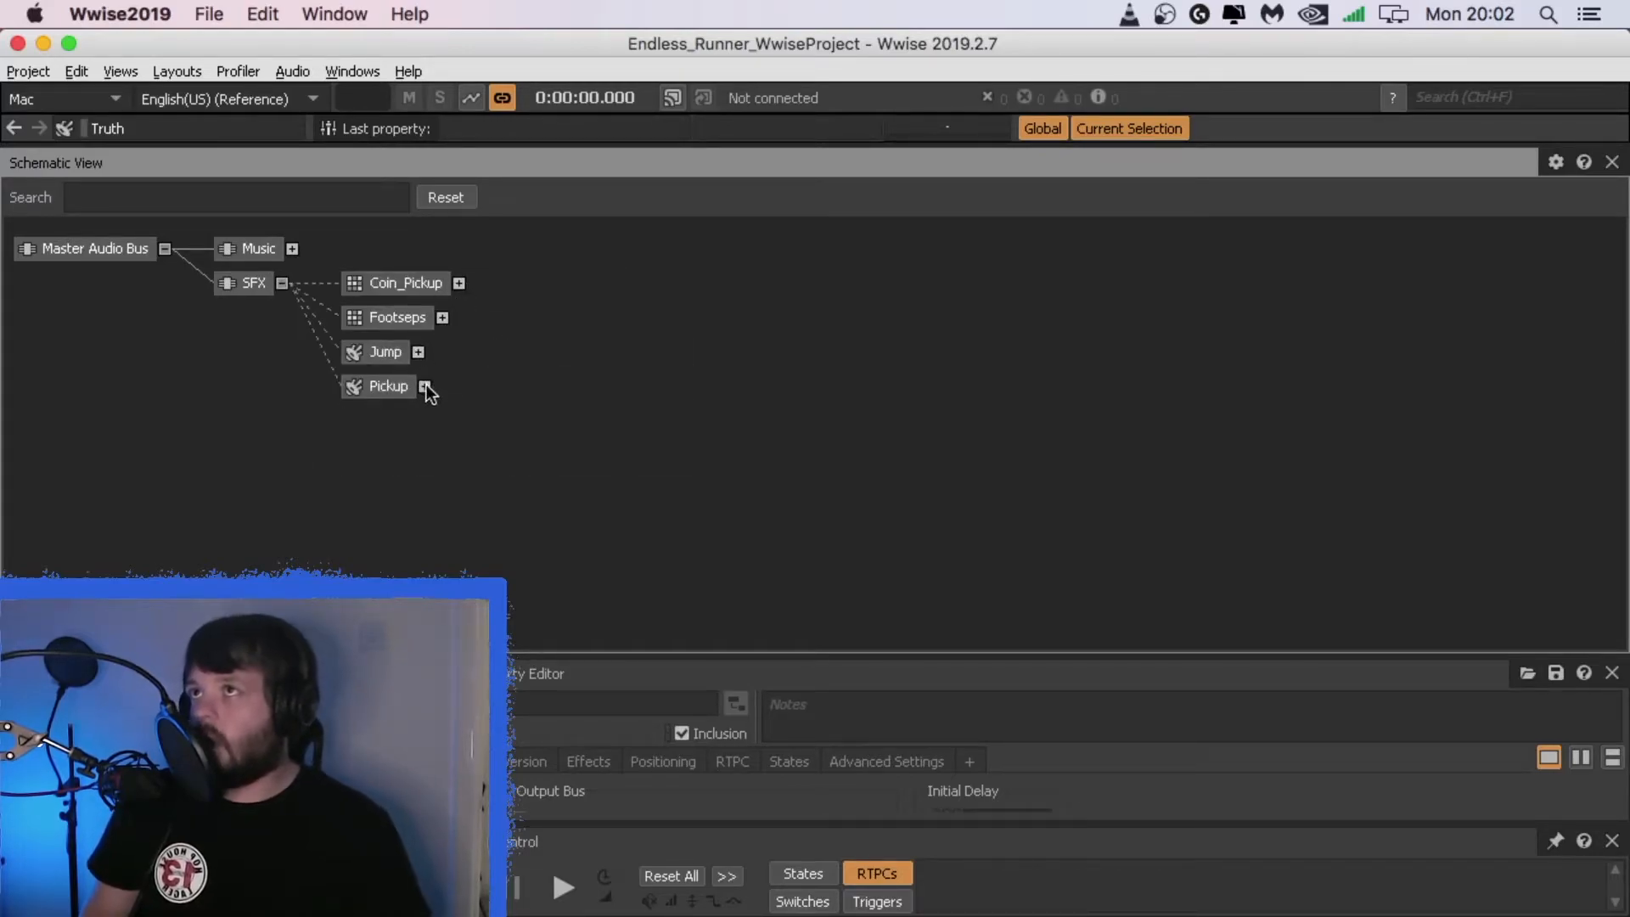
click(282, 284)
click(165, 248)
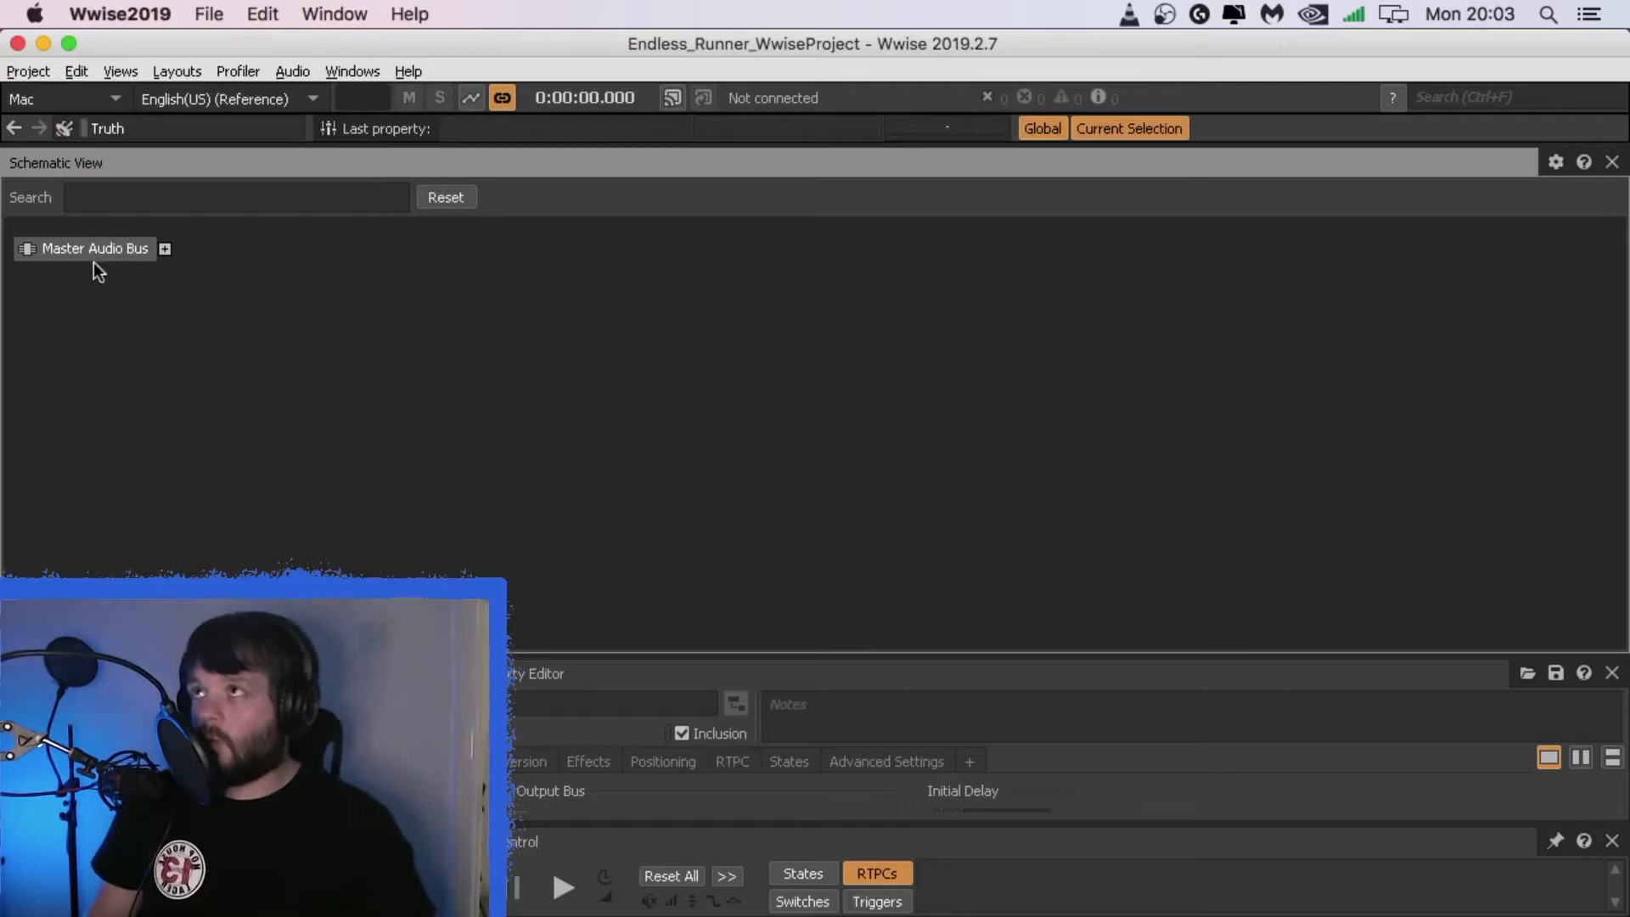
Step: Expand the Master Audio Bus through its Music and SFX buses to the sounds and containers routed to them
click(165, 249)
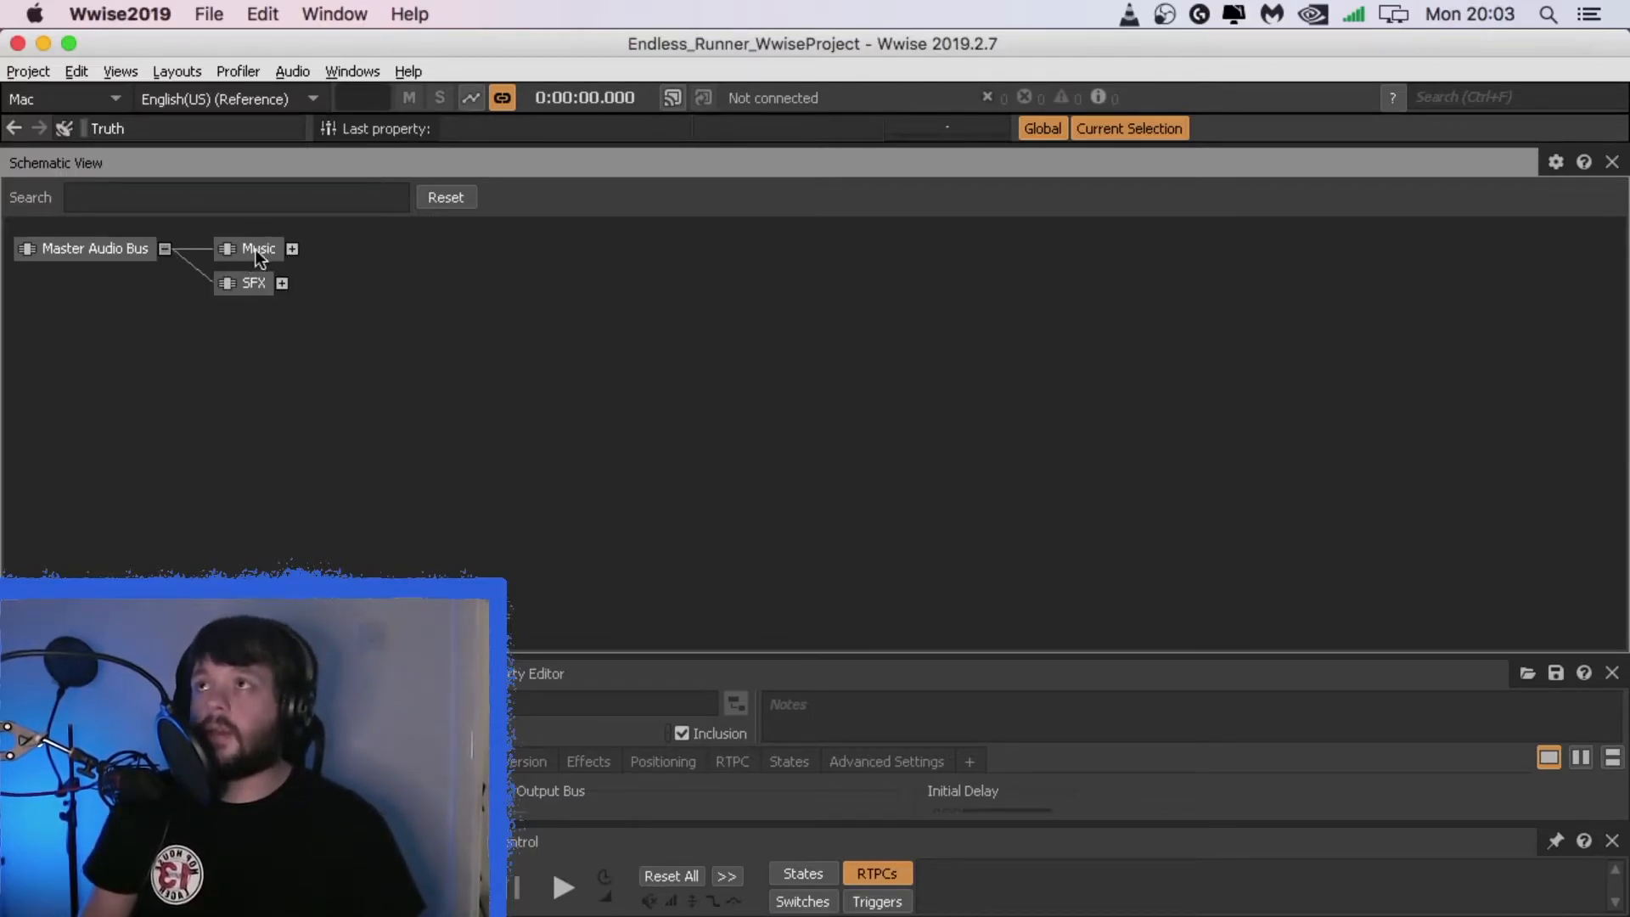
click(292, 249)
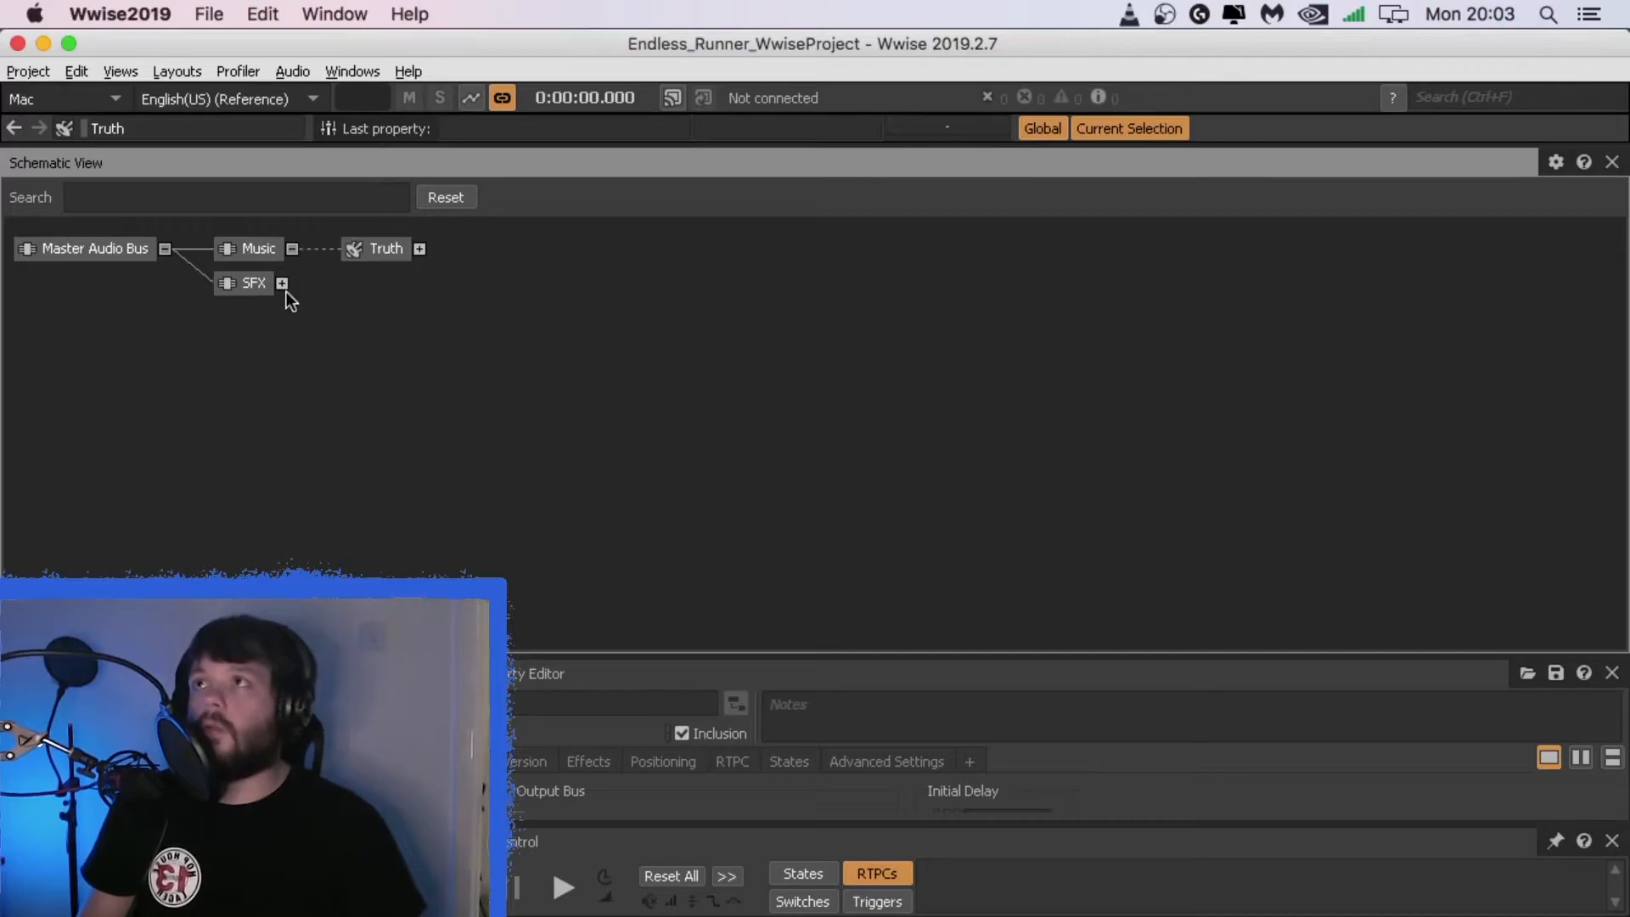
click(420, 249)
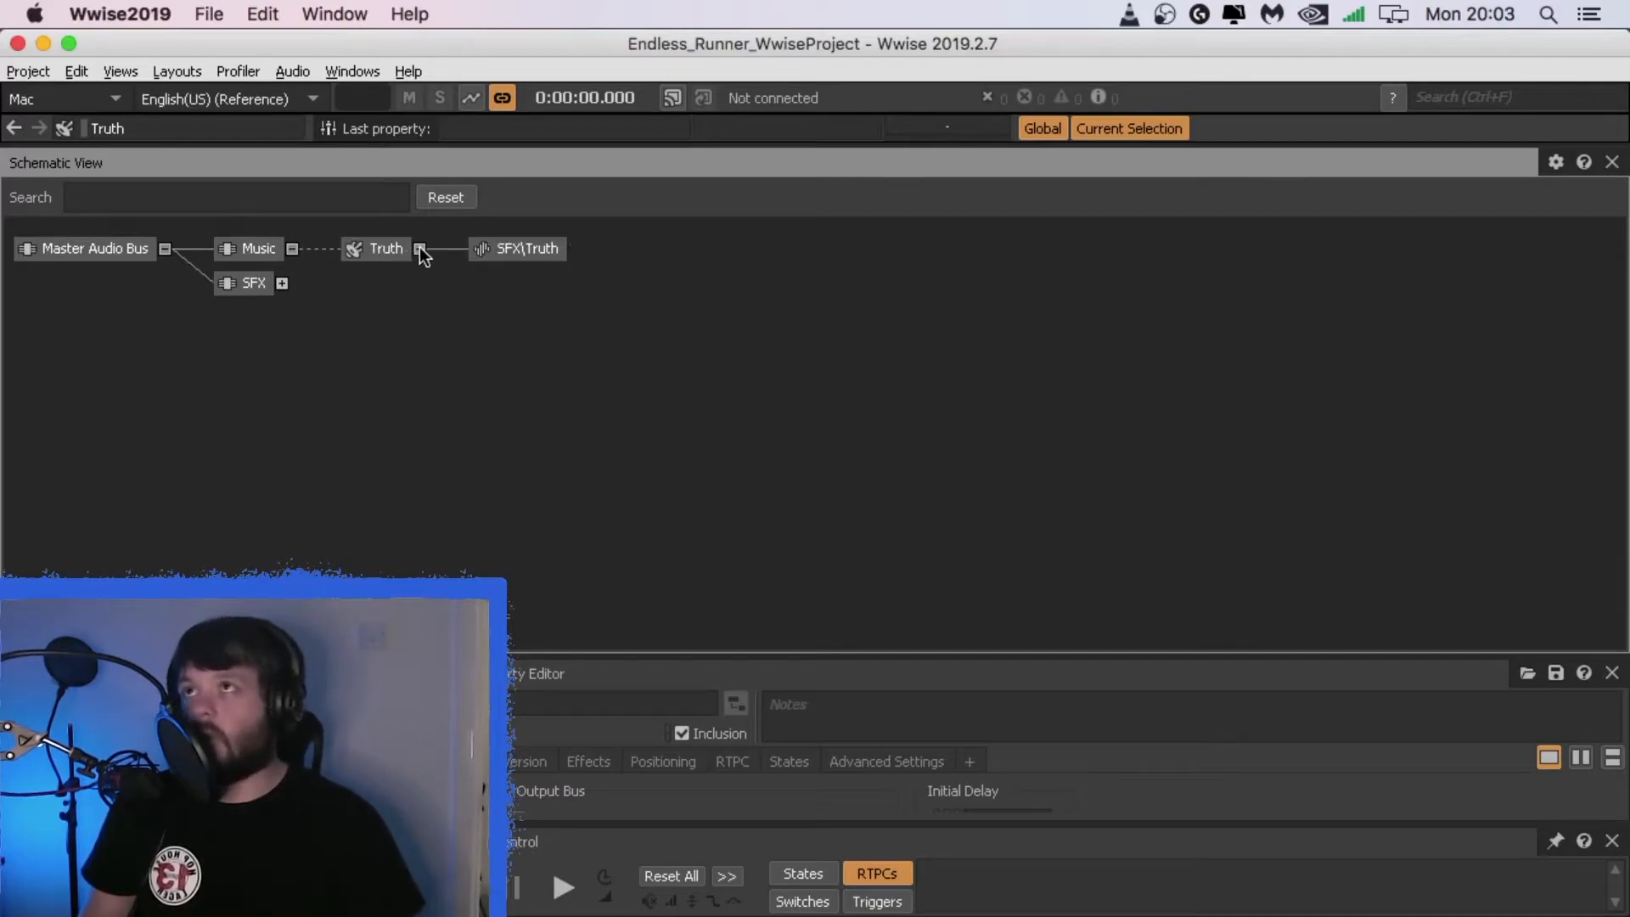
click(282, 282)
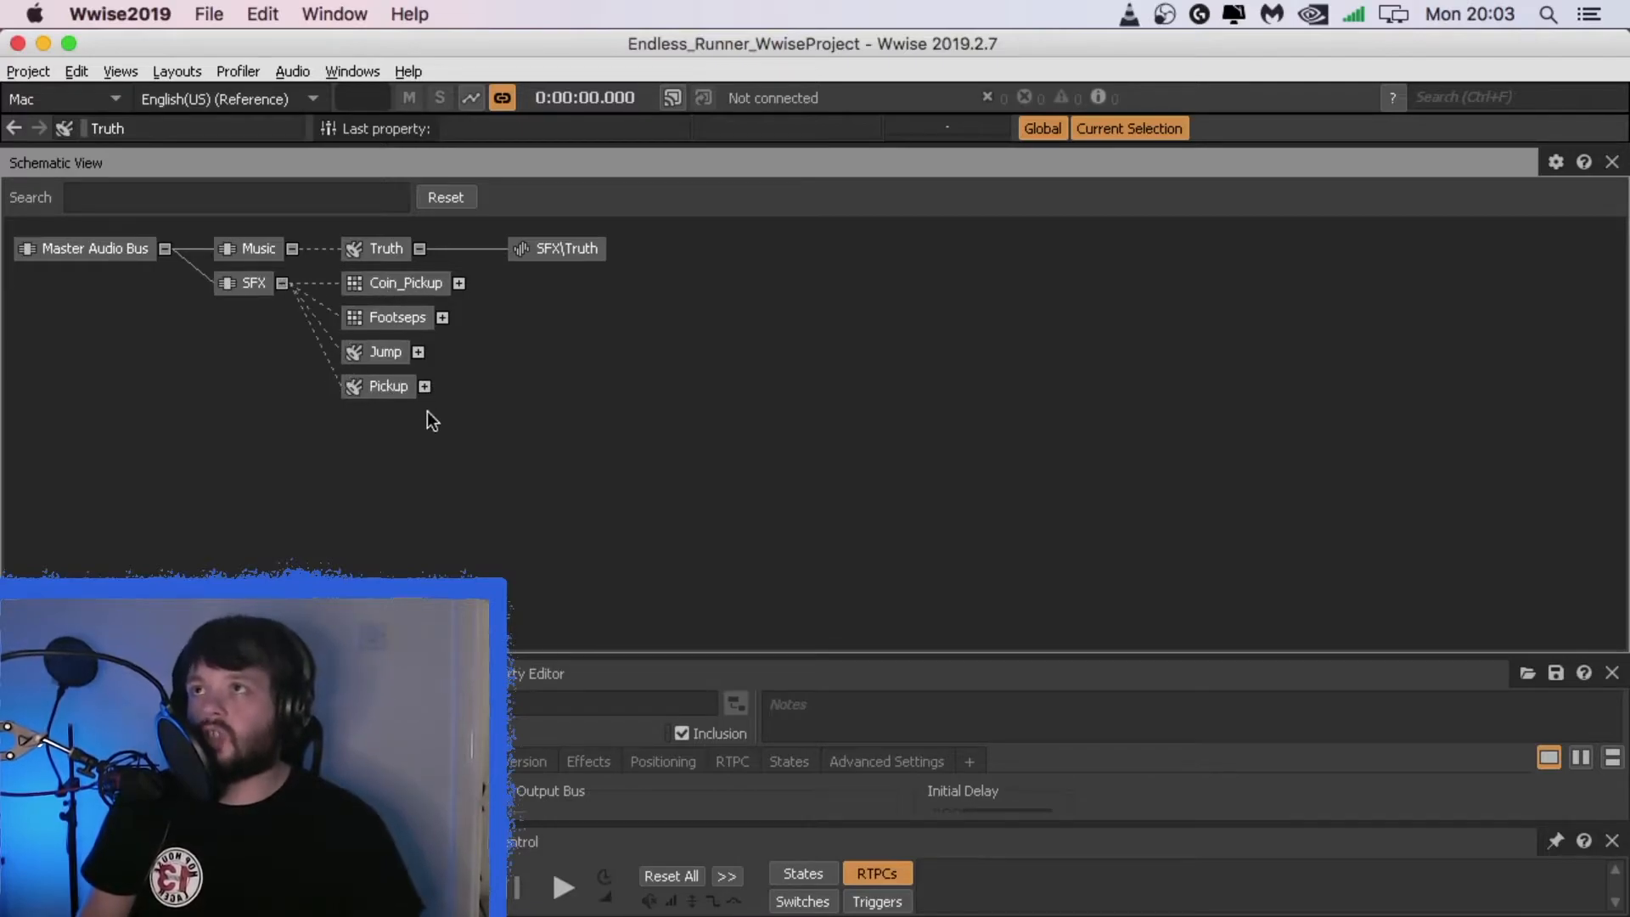
click(425, 387)
click(417, 352)
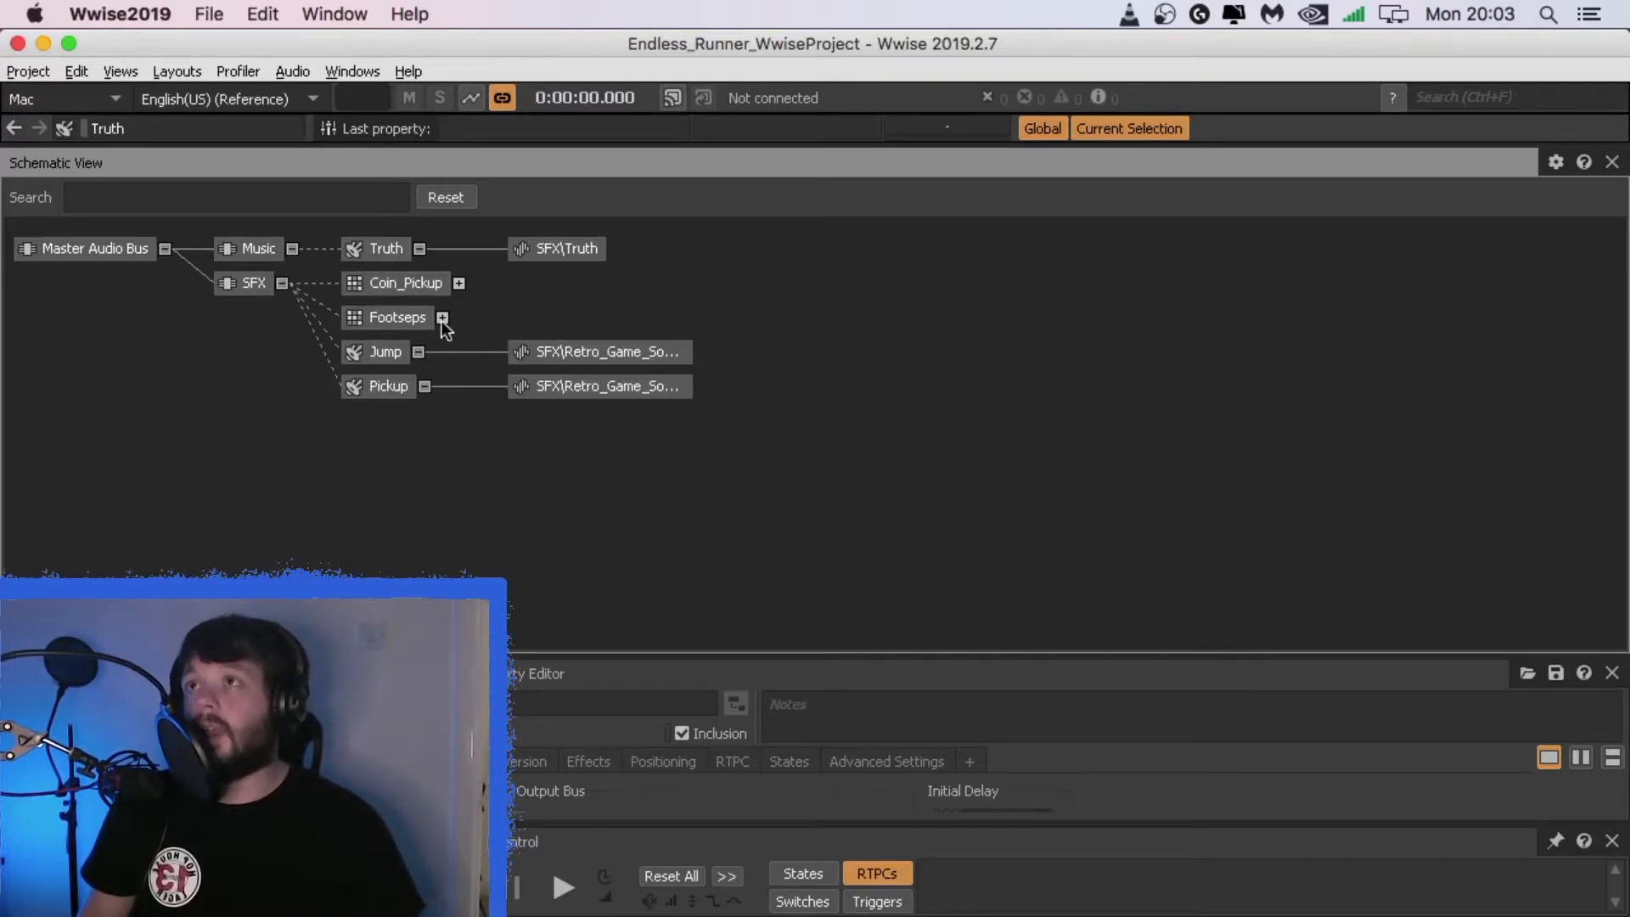
click(442, 318)
click(459, 283)
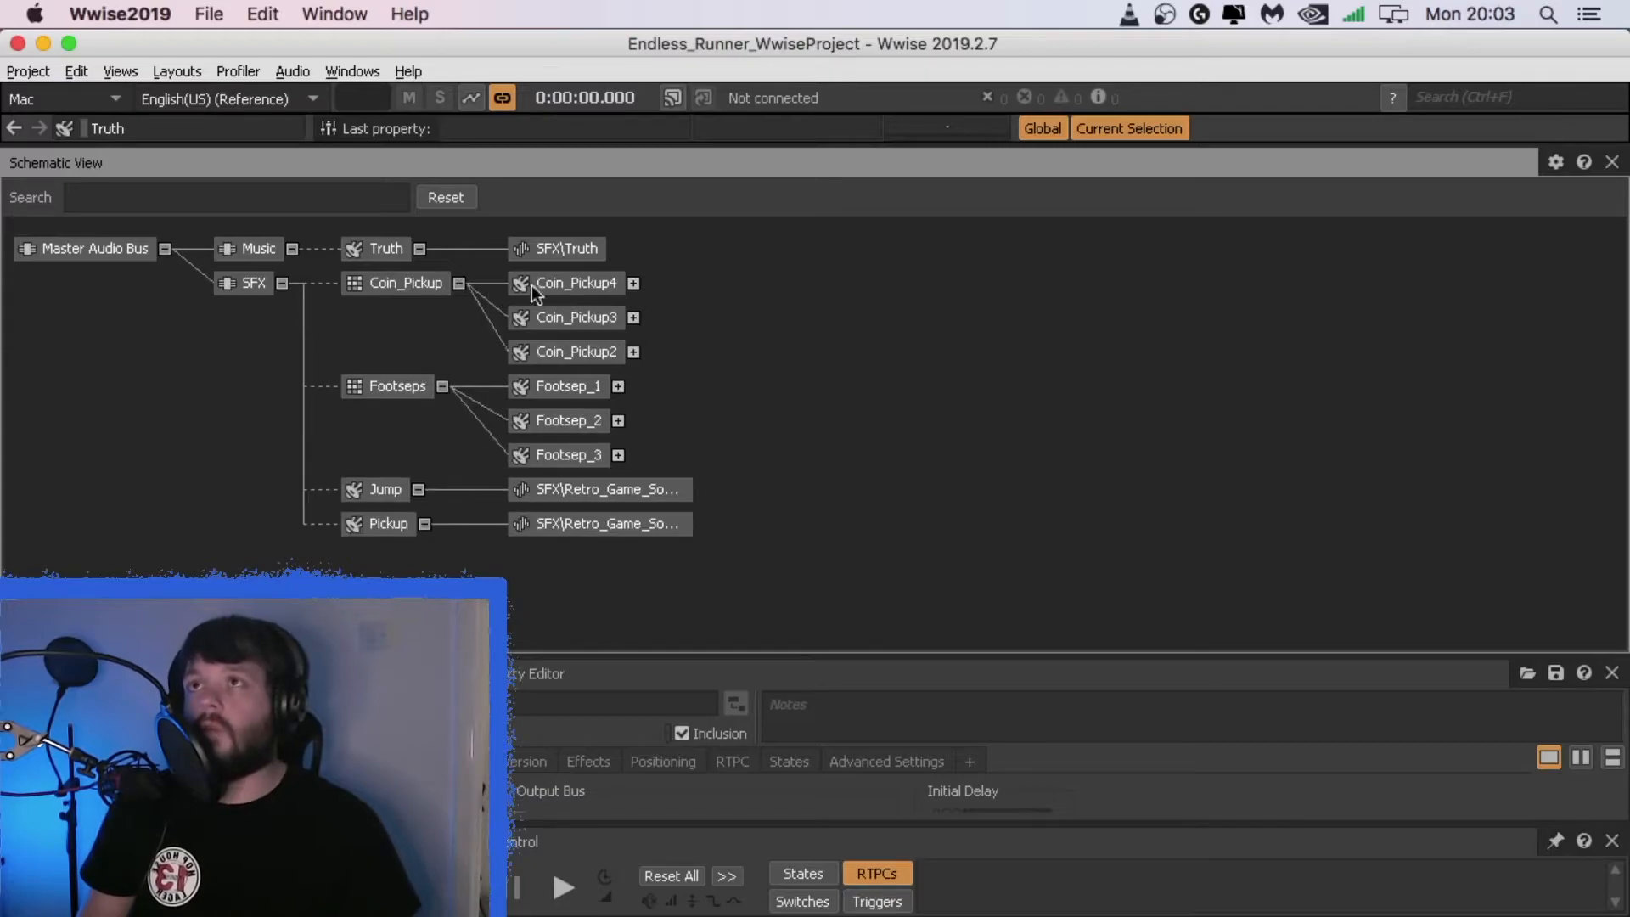
Step: Expand each Coin_Pickup and Footsep sound in the schematic to show its audio source
click(633, 283)
click(634, 318)
click(633, 352)
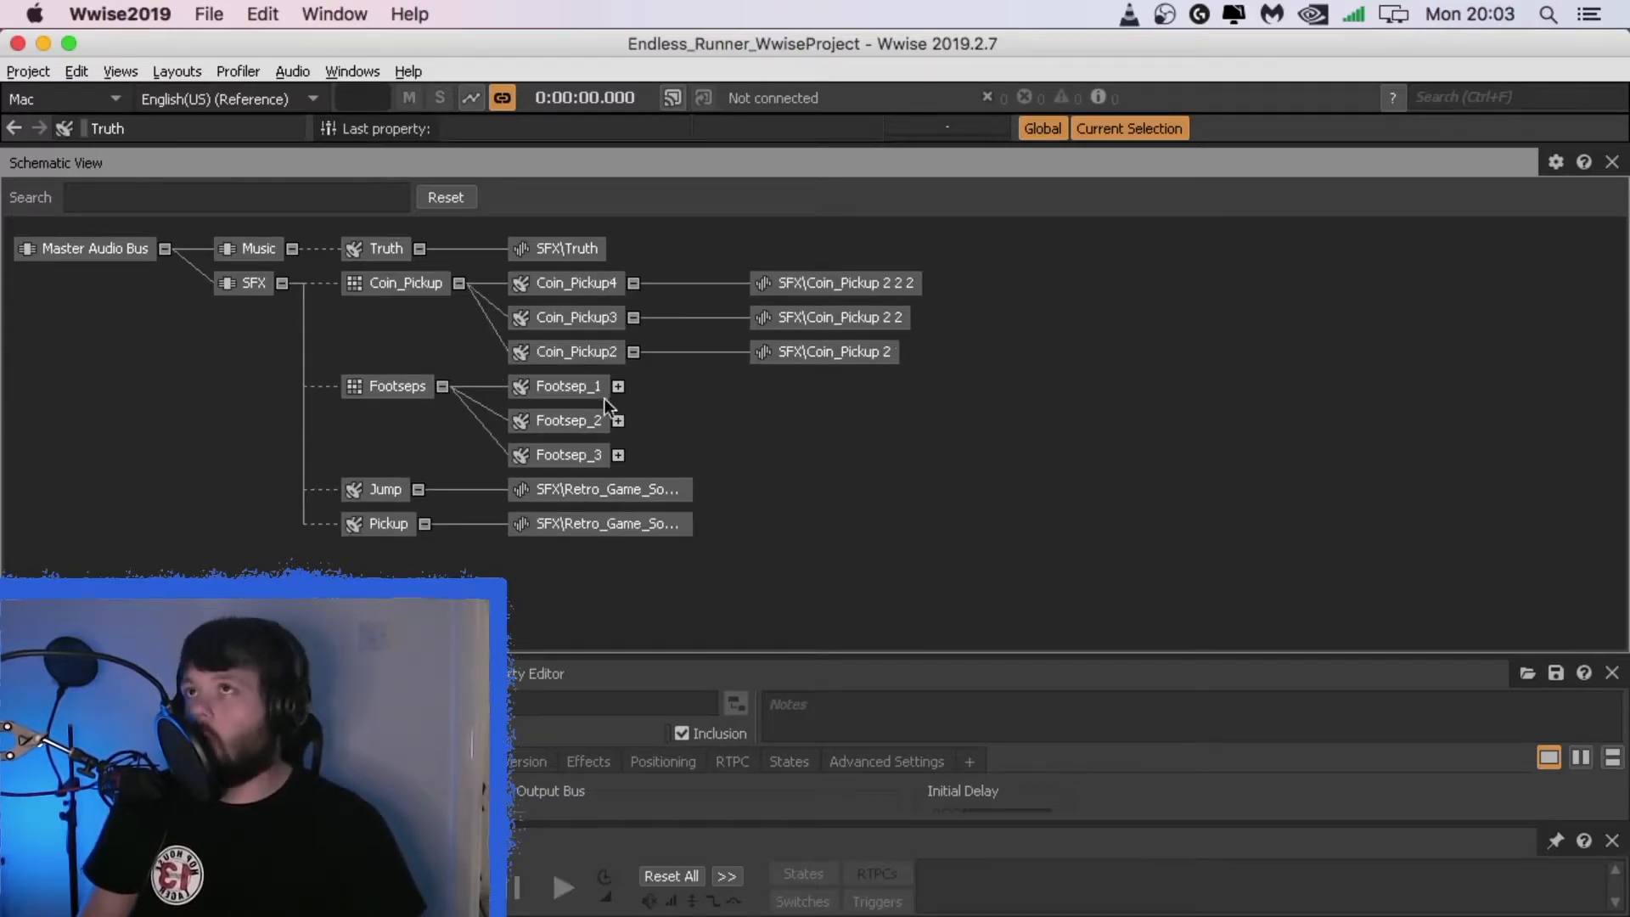
click(618, 387)
click(618, 420)
click(618, 456)
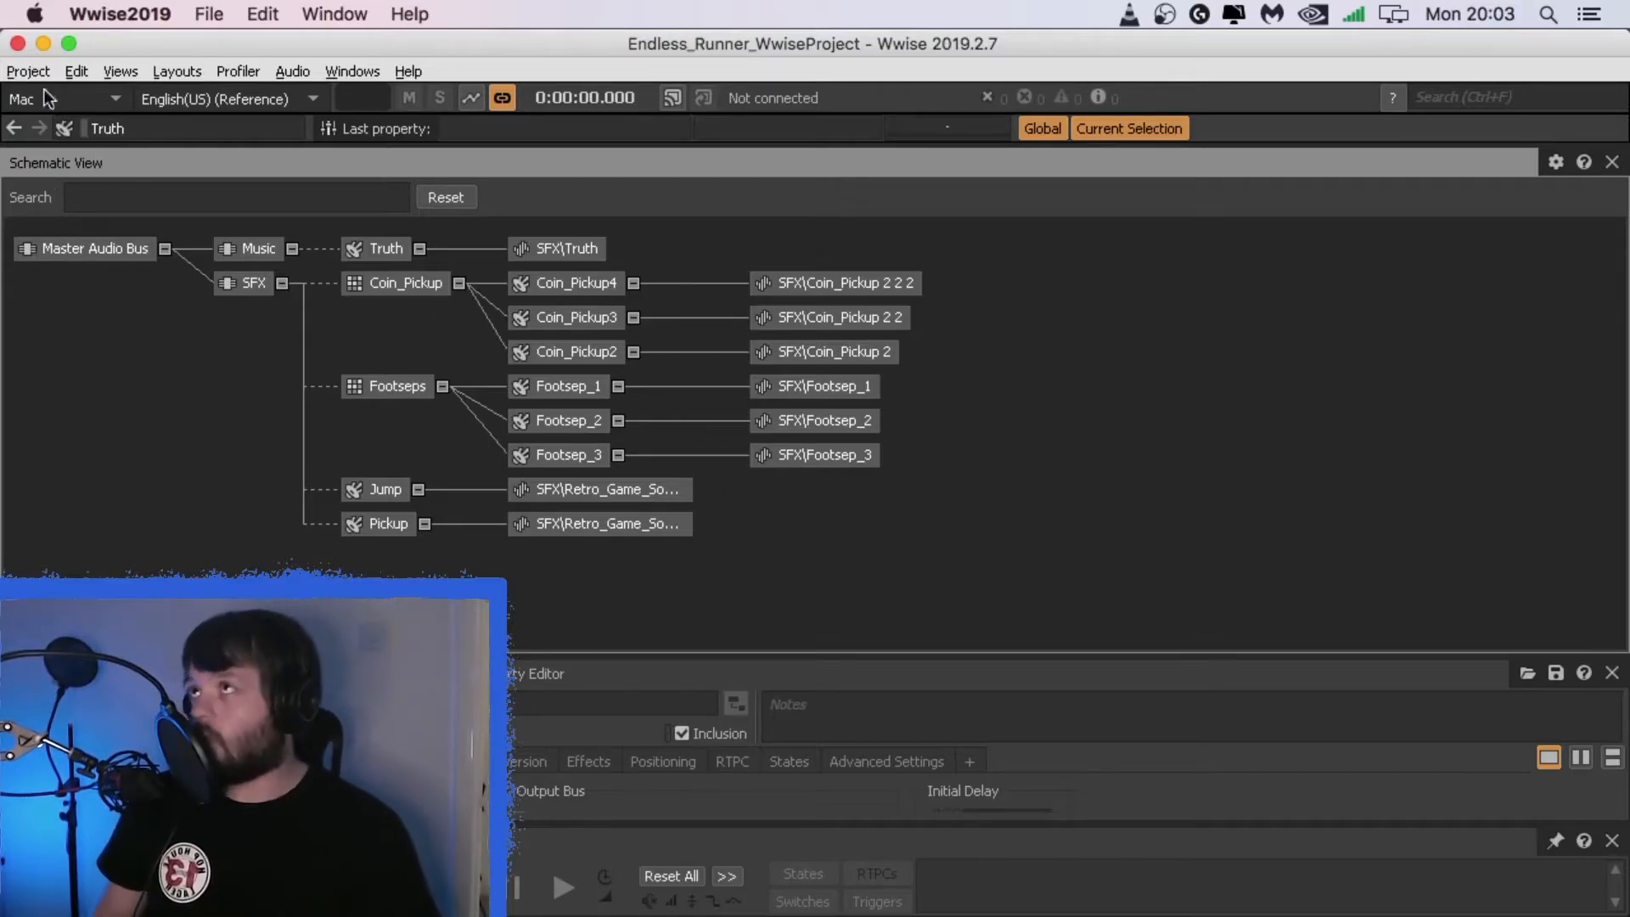
Step: Return to the Designer layout and play the Pickup sound from the Actor-Mixer Hierarchy
click(117, 72)
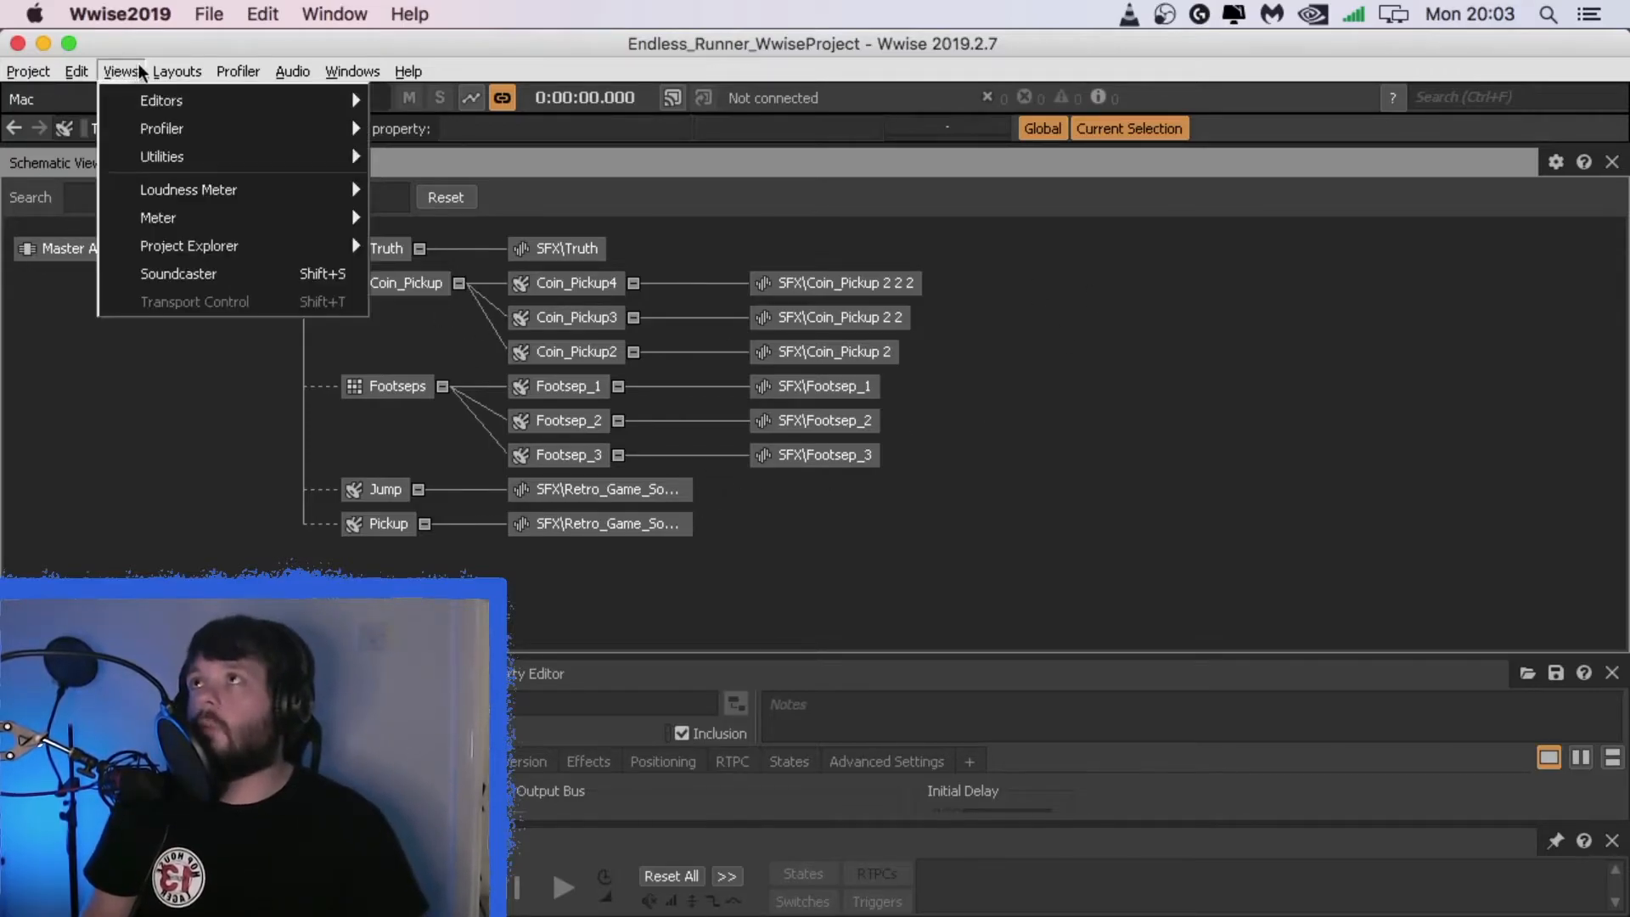
mouse_move(172, 70)
click(191, 99)
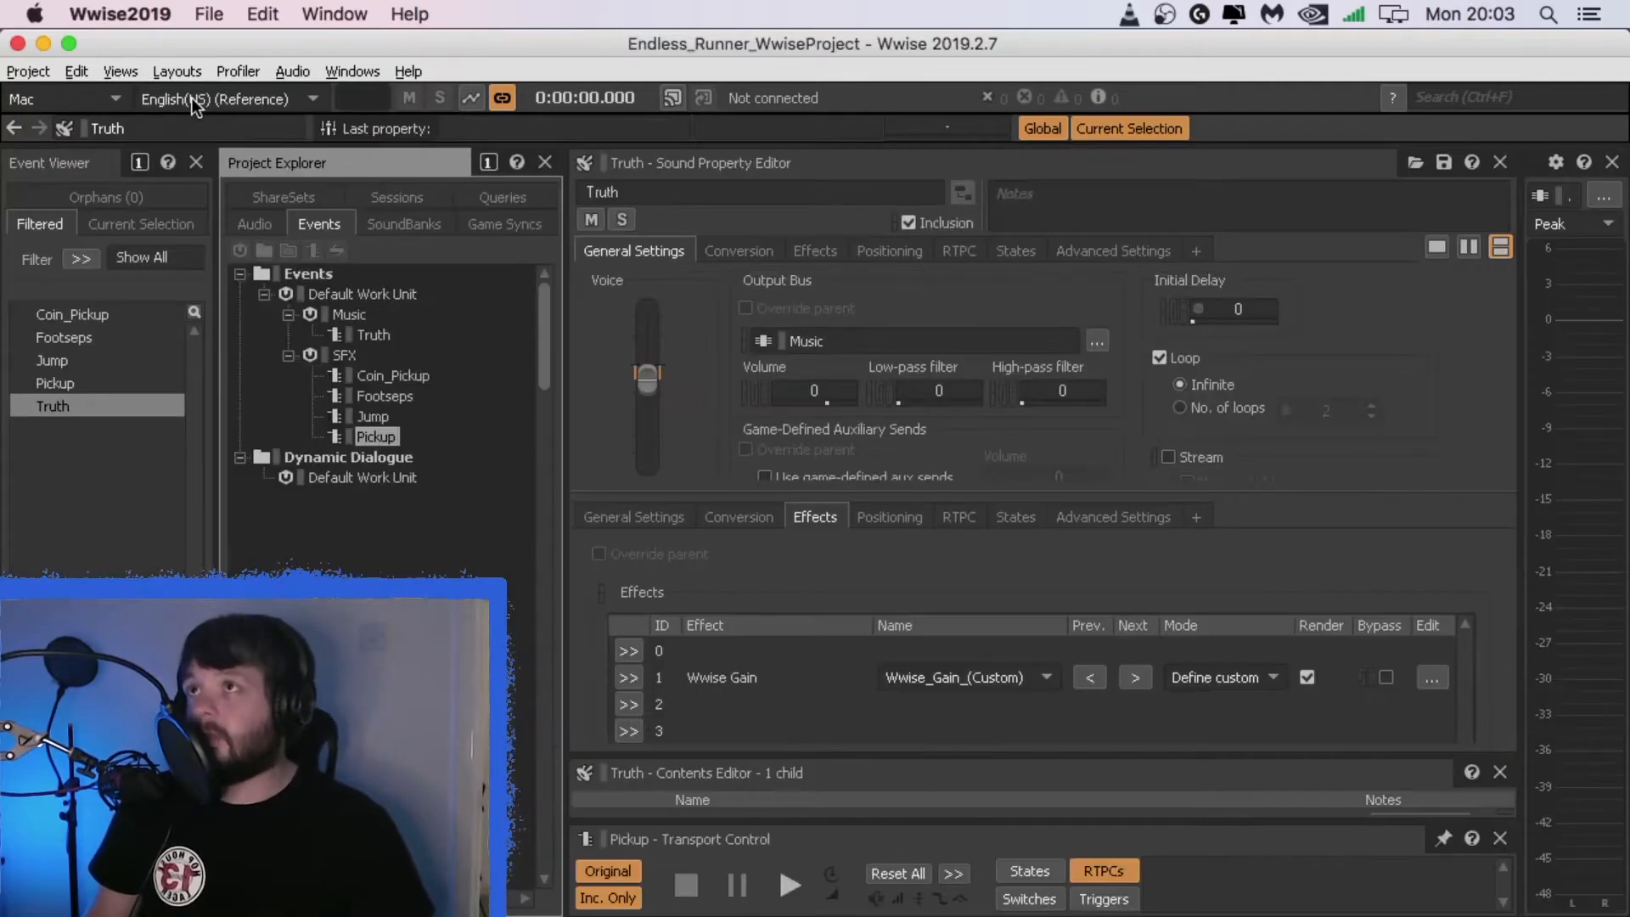
click(257, 225)
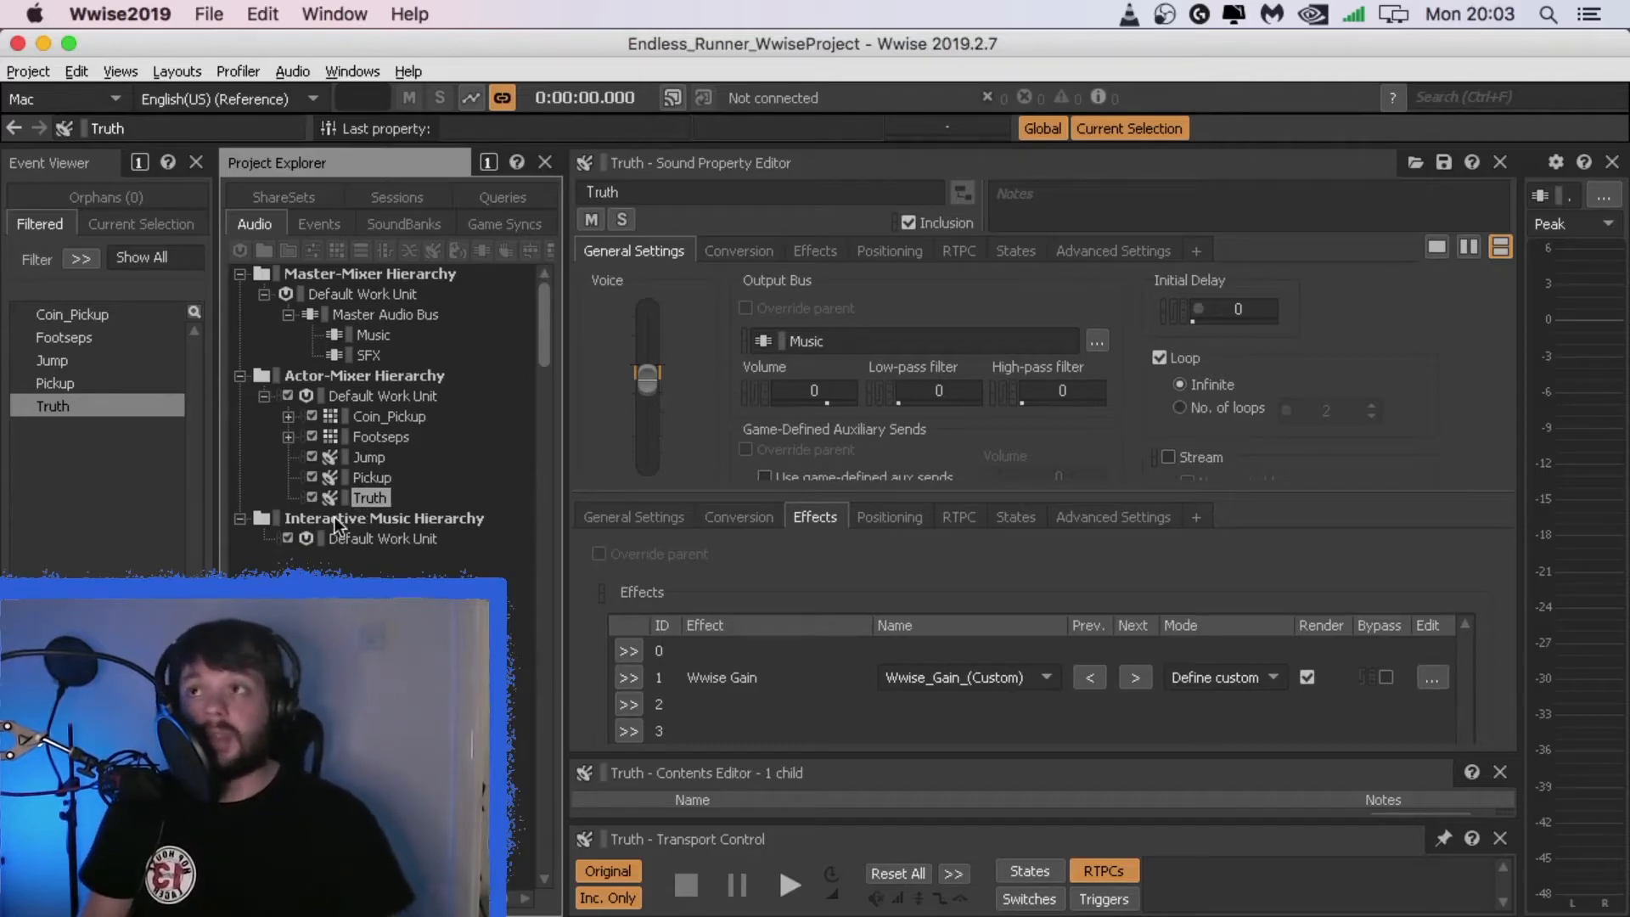
click(383, 474)
key(space)
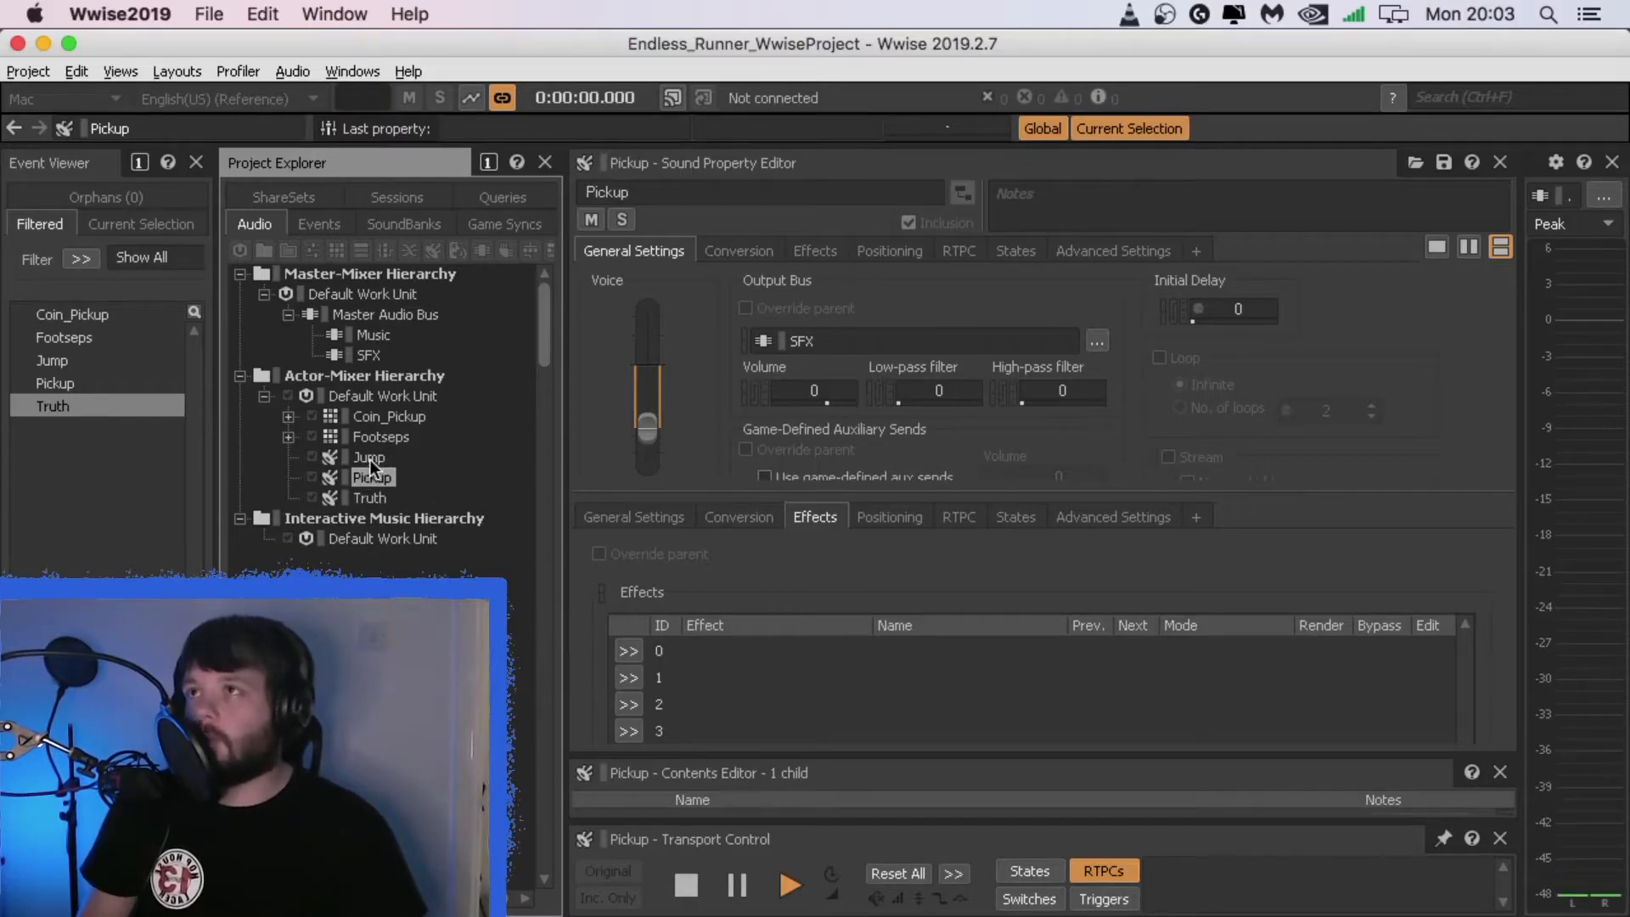
Step: Set the Jump sound's speaker panning to Balance-Fade in its positioning properties
click(370, 459)
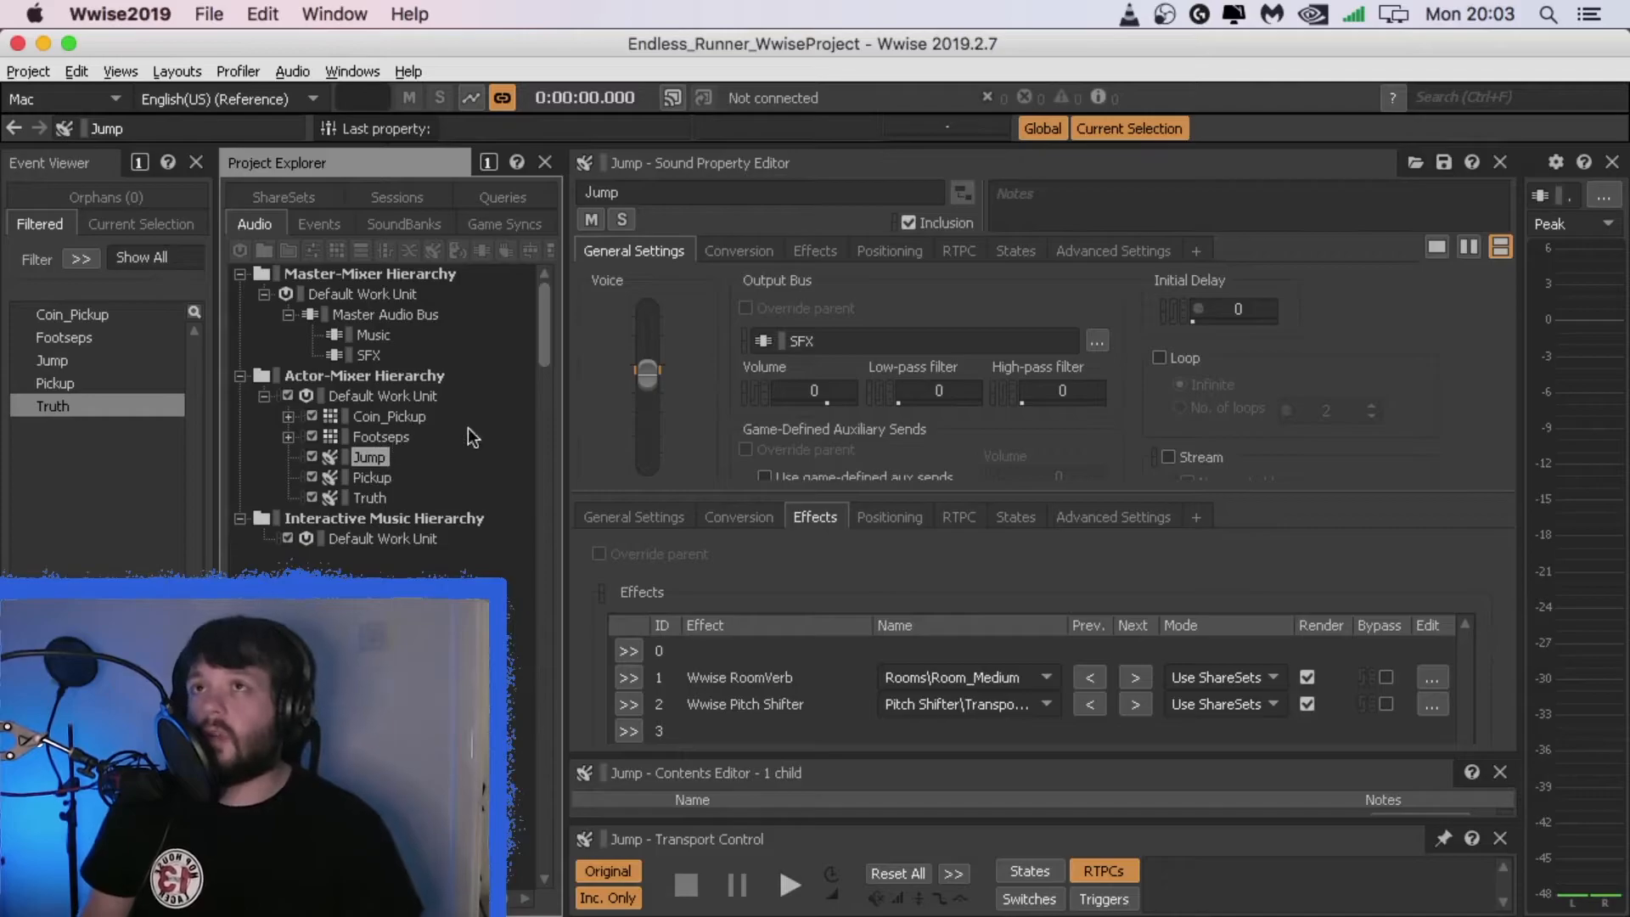
click(900, 248)
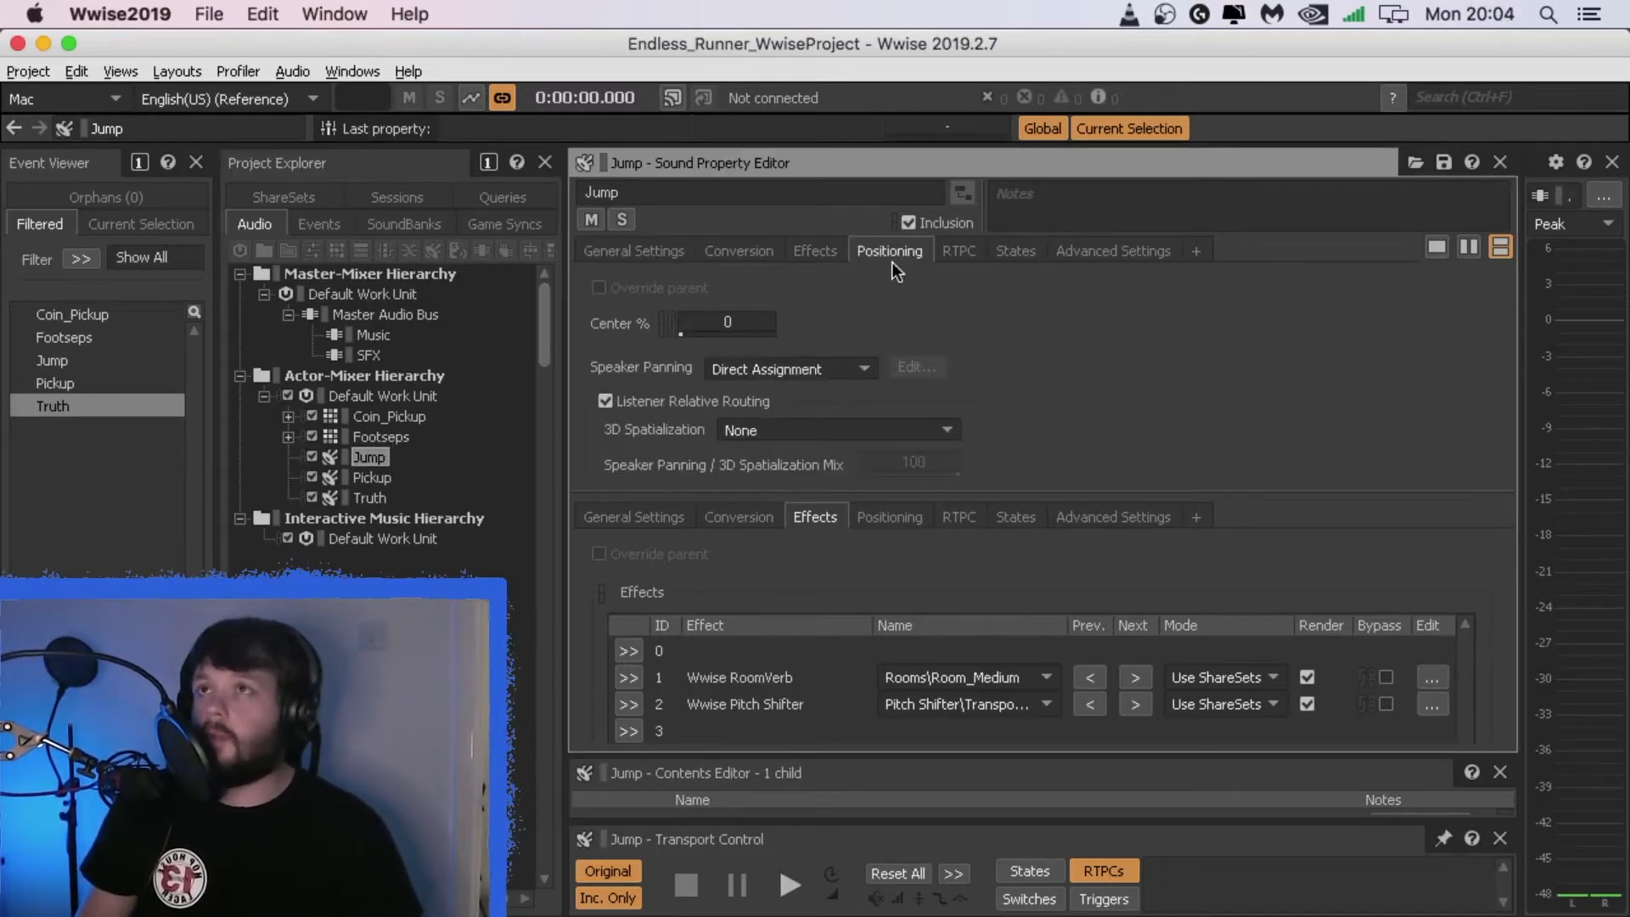
scroll(848, 366, down, 1)
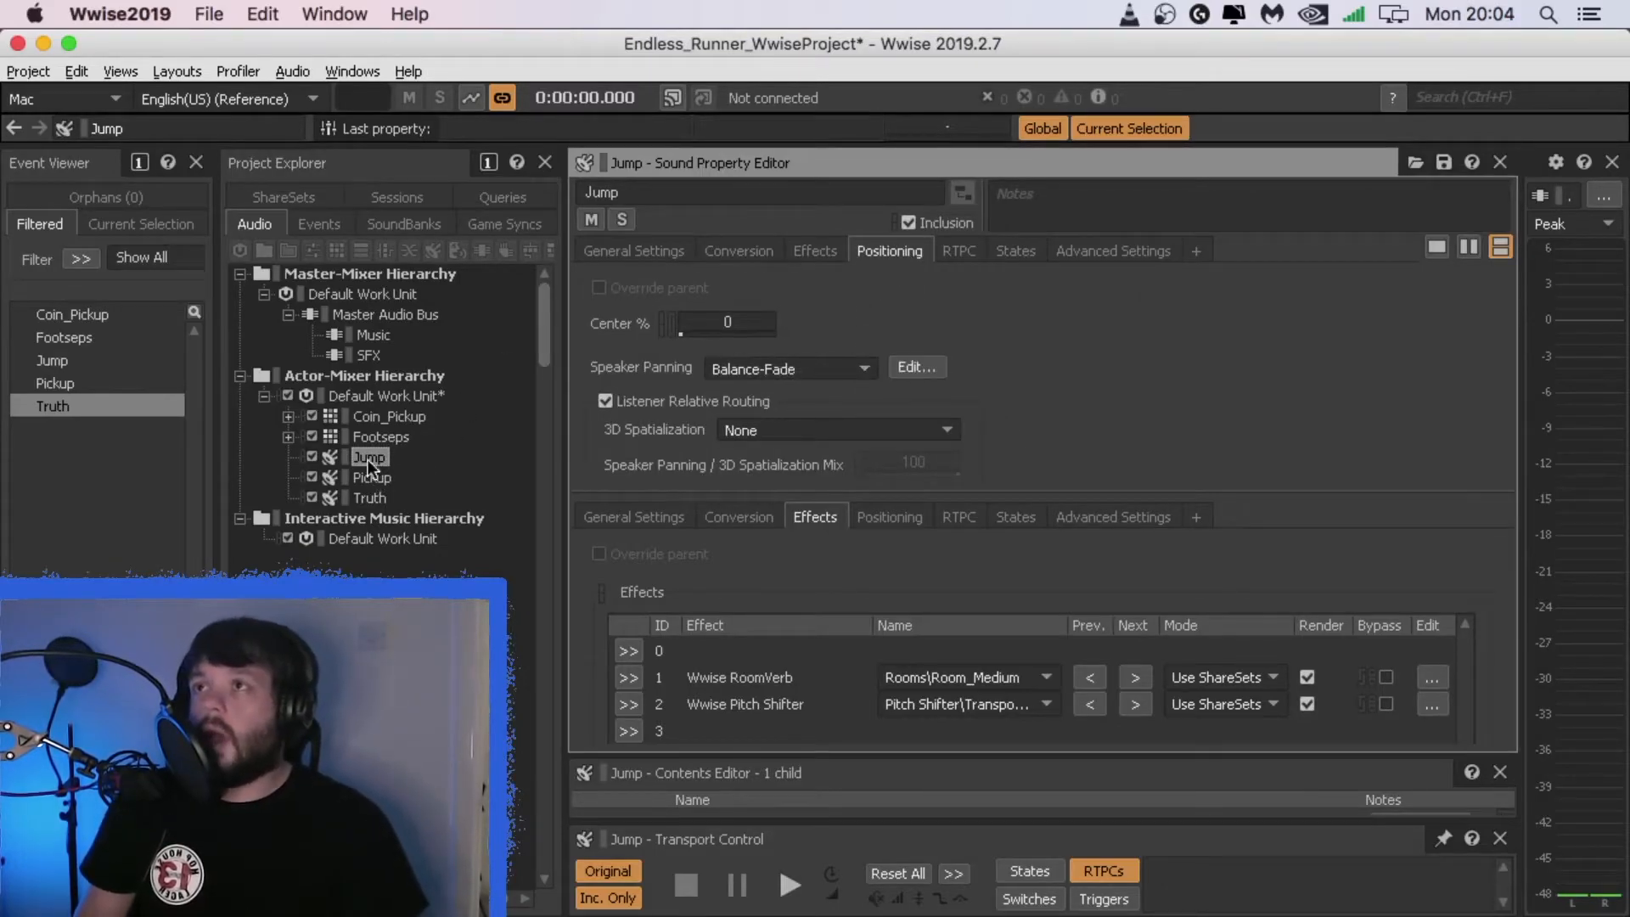
Step: Examine the positioning and effects of the Footseps and Coin_Pickup containers, expanding Coin_Pickup to show its sounds
click(376, 437)
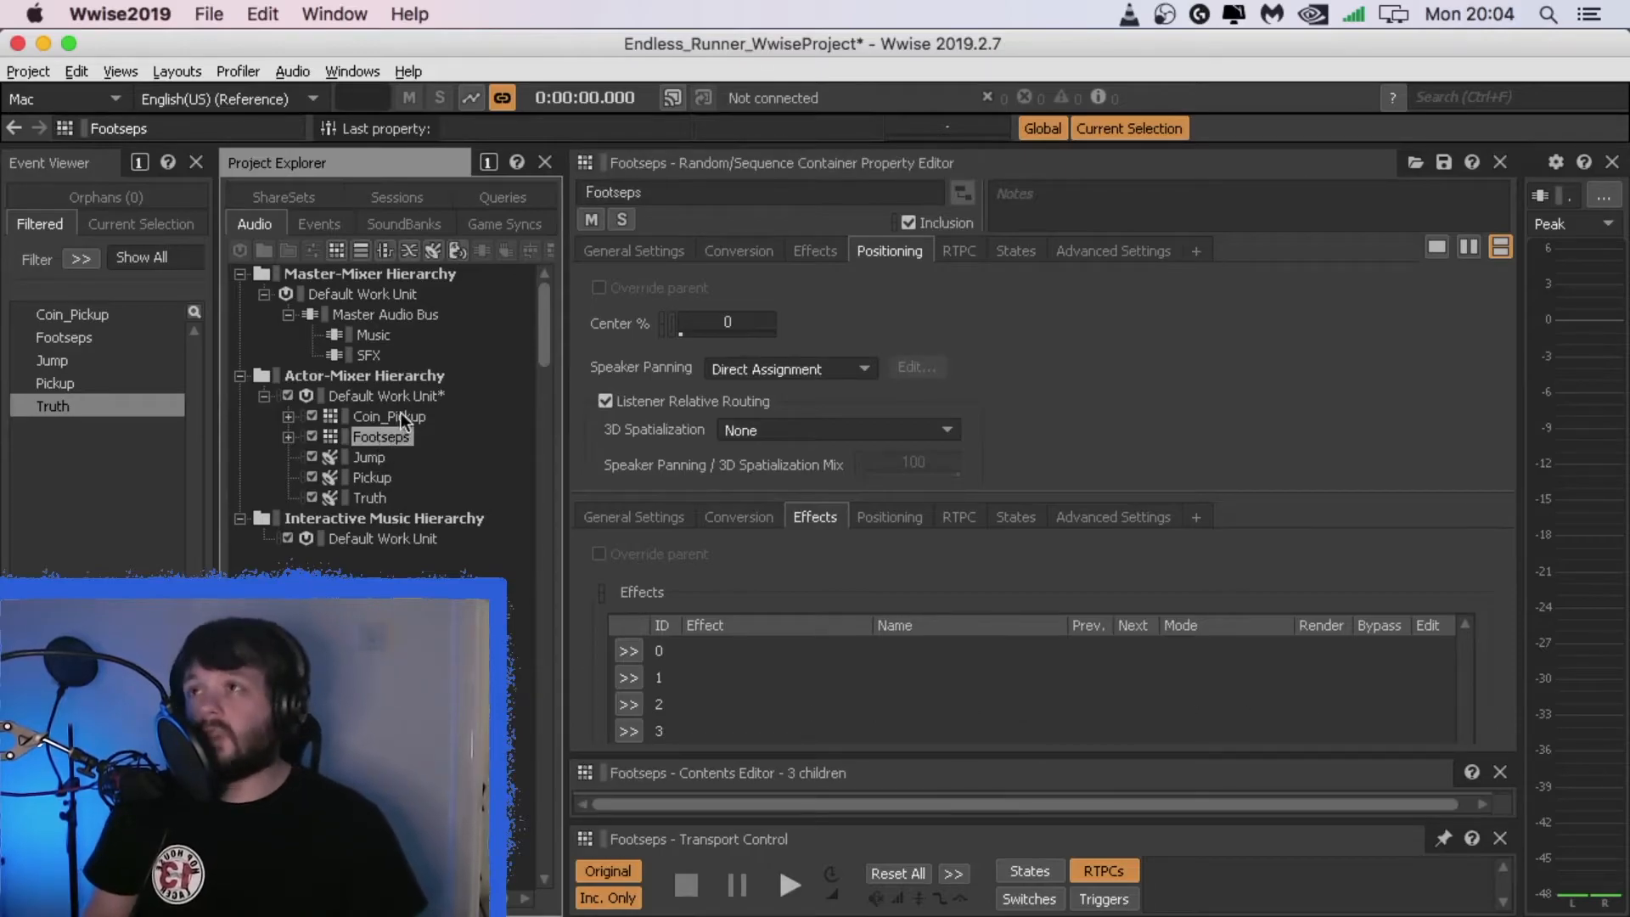
click(402, 418)
click(289, 416)
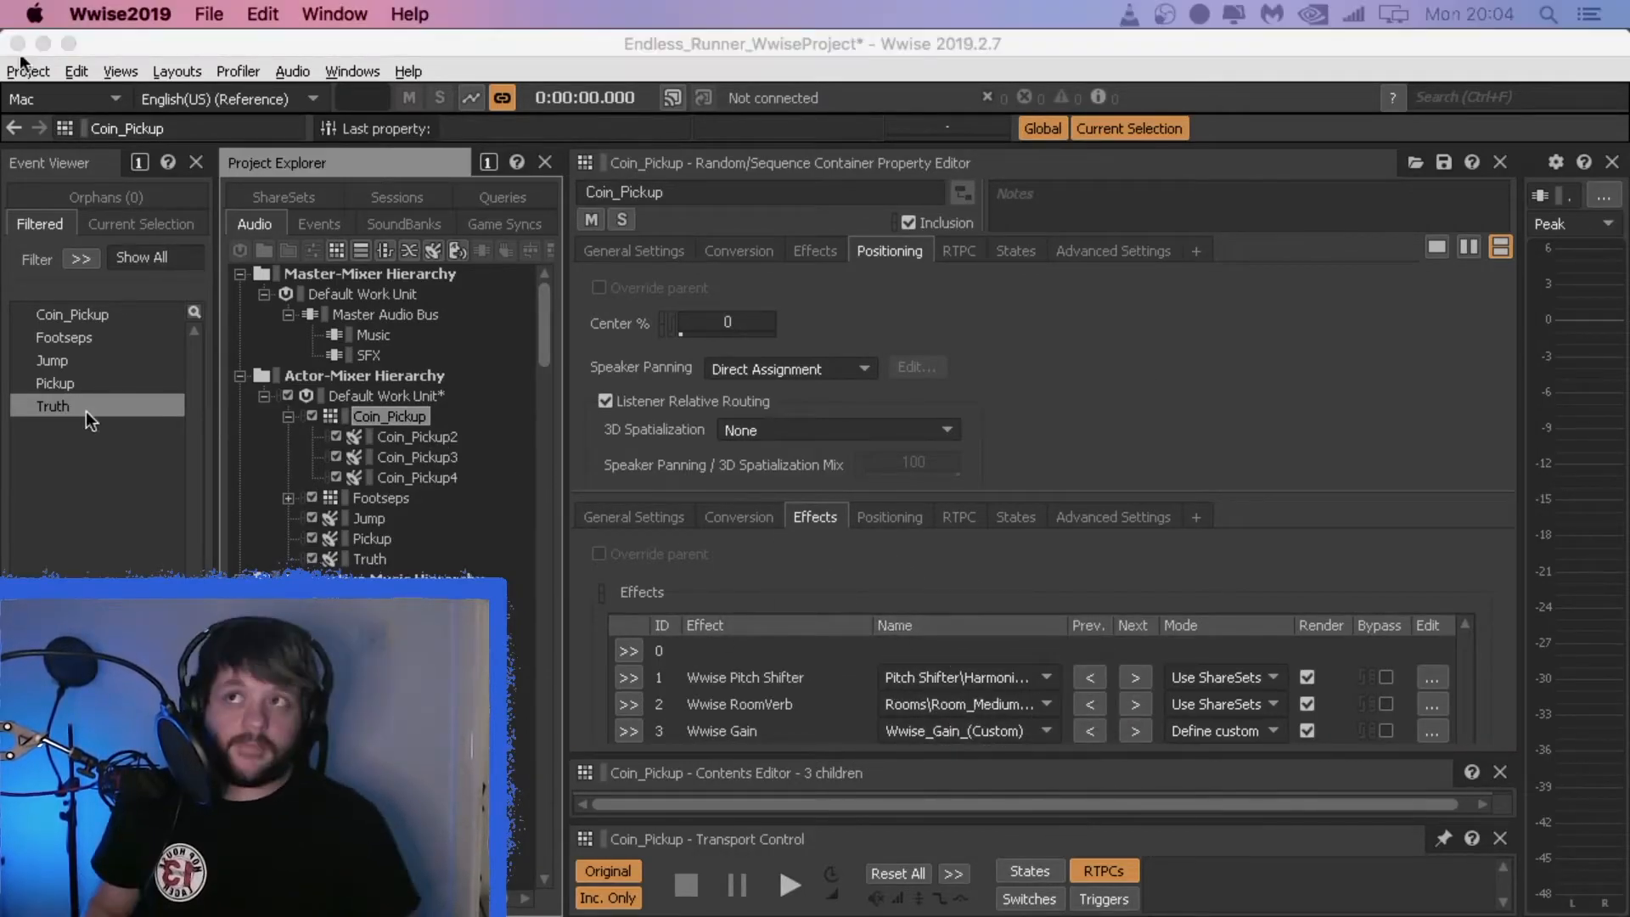
Step: Minimize the Endless_Runner project window to return to the desktop
click(22, 71)
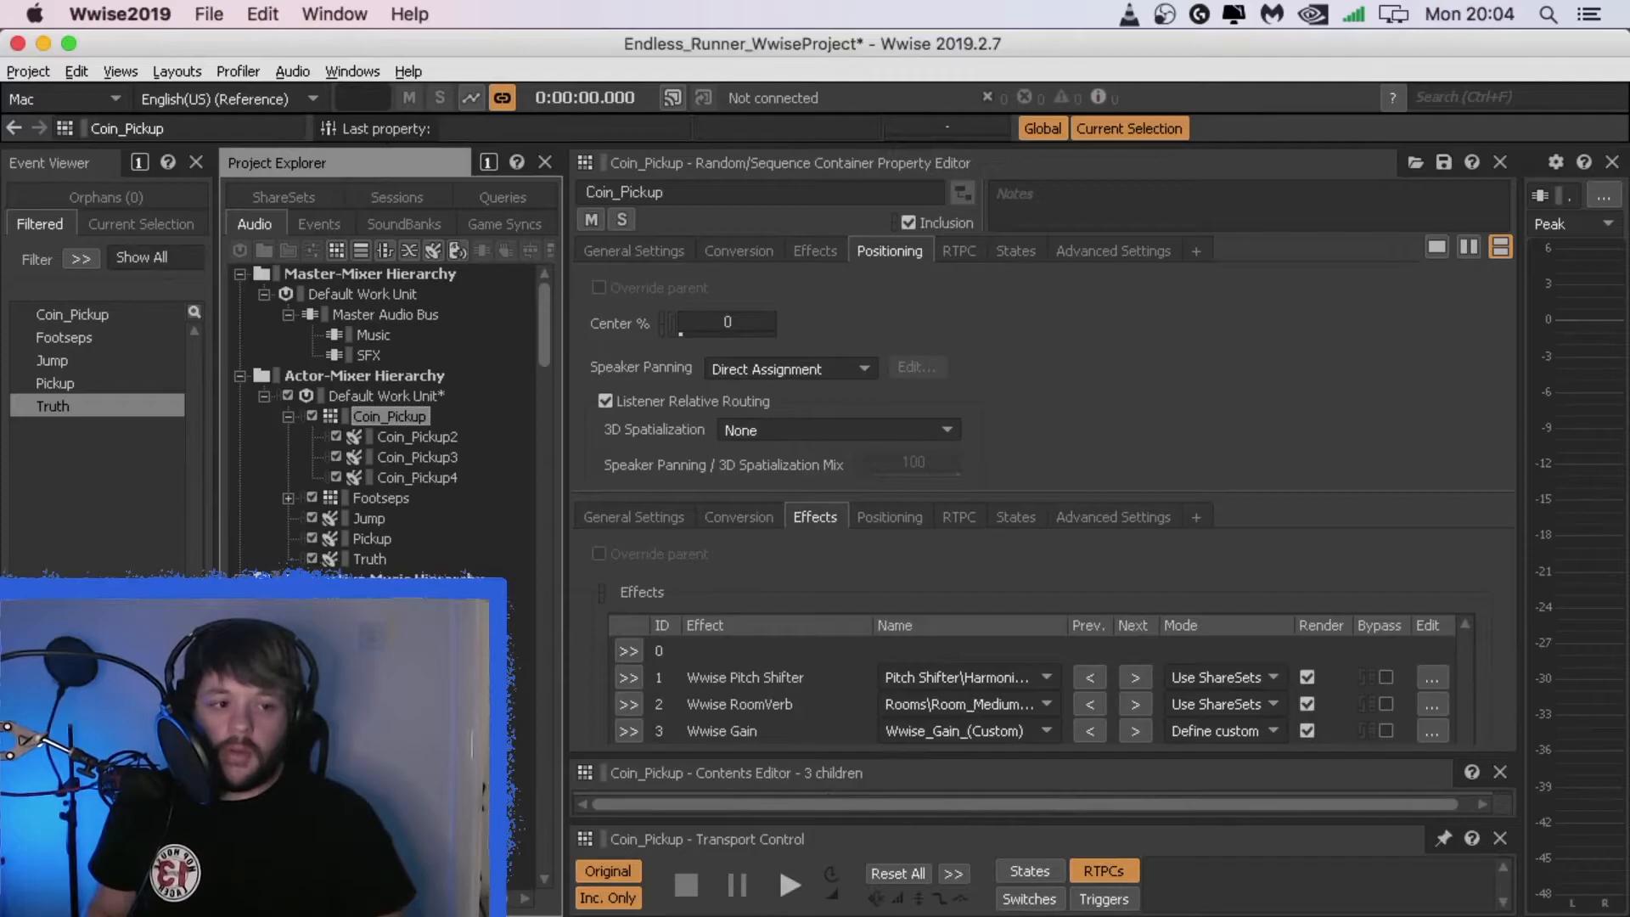
click(45, 44)
mouse_move(1193, 905)
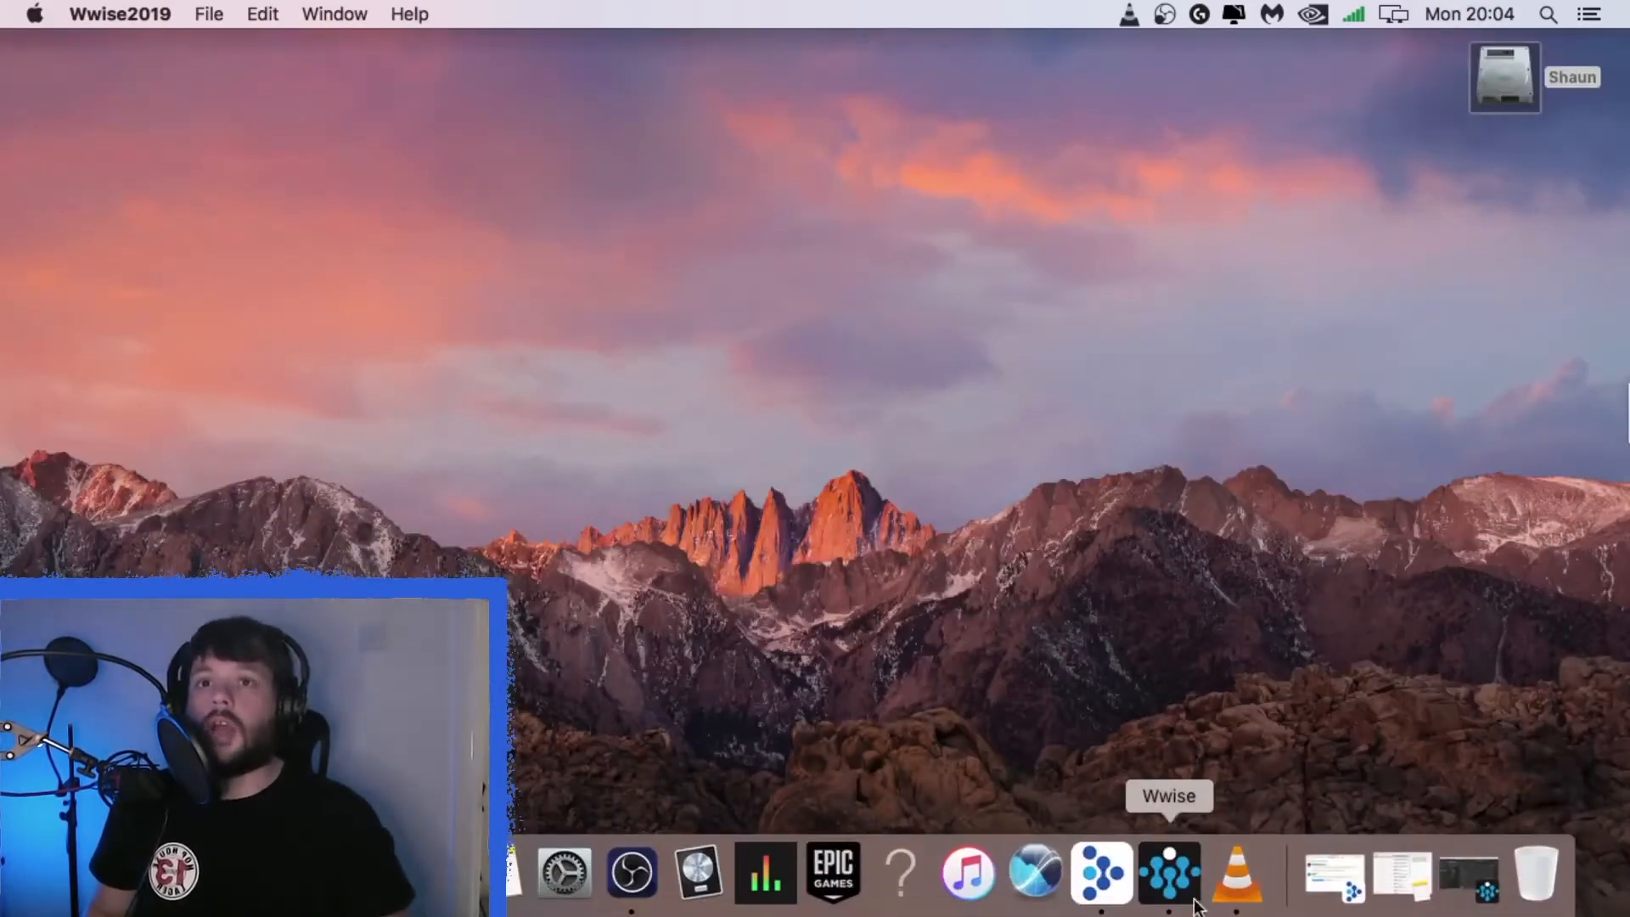
Step: Switch to the Wwise Launcher and open the Endless_Runner project in Unreal 4.23, dismissing the marketplace notification
click(1126, 902)
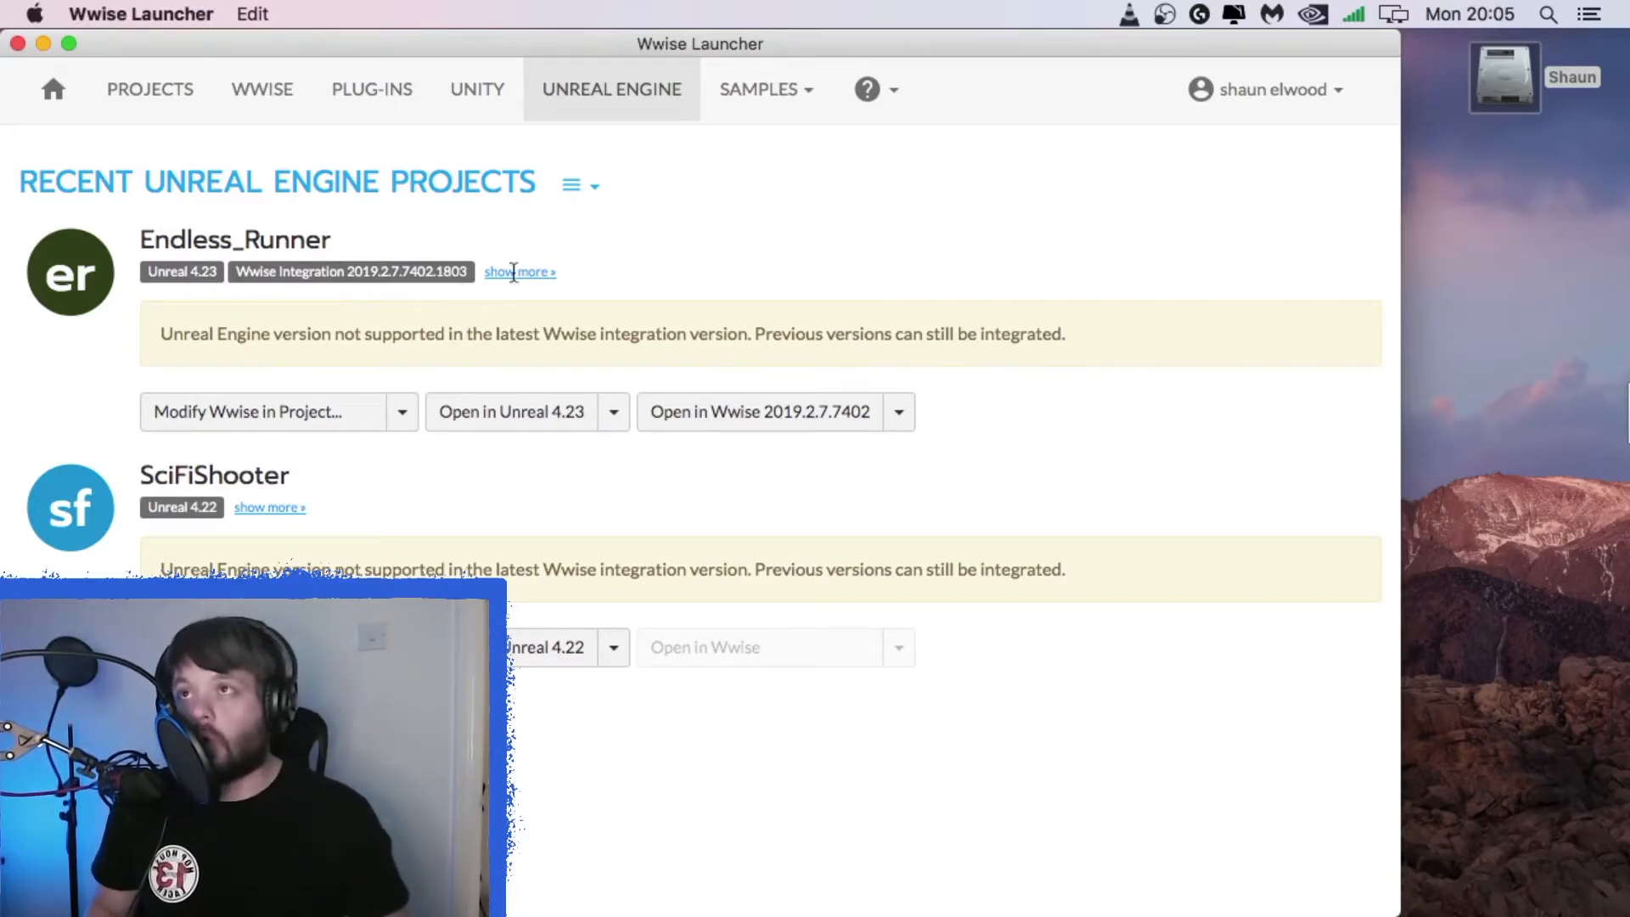
click(512, 415)
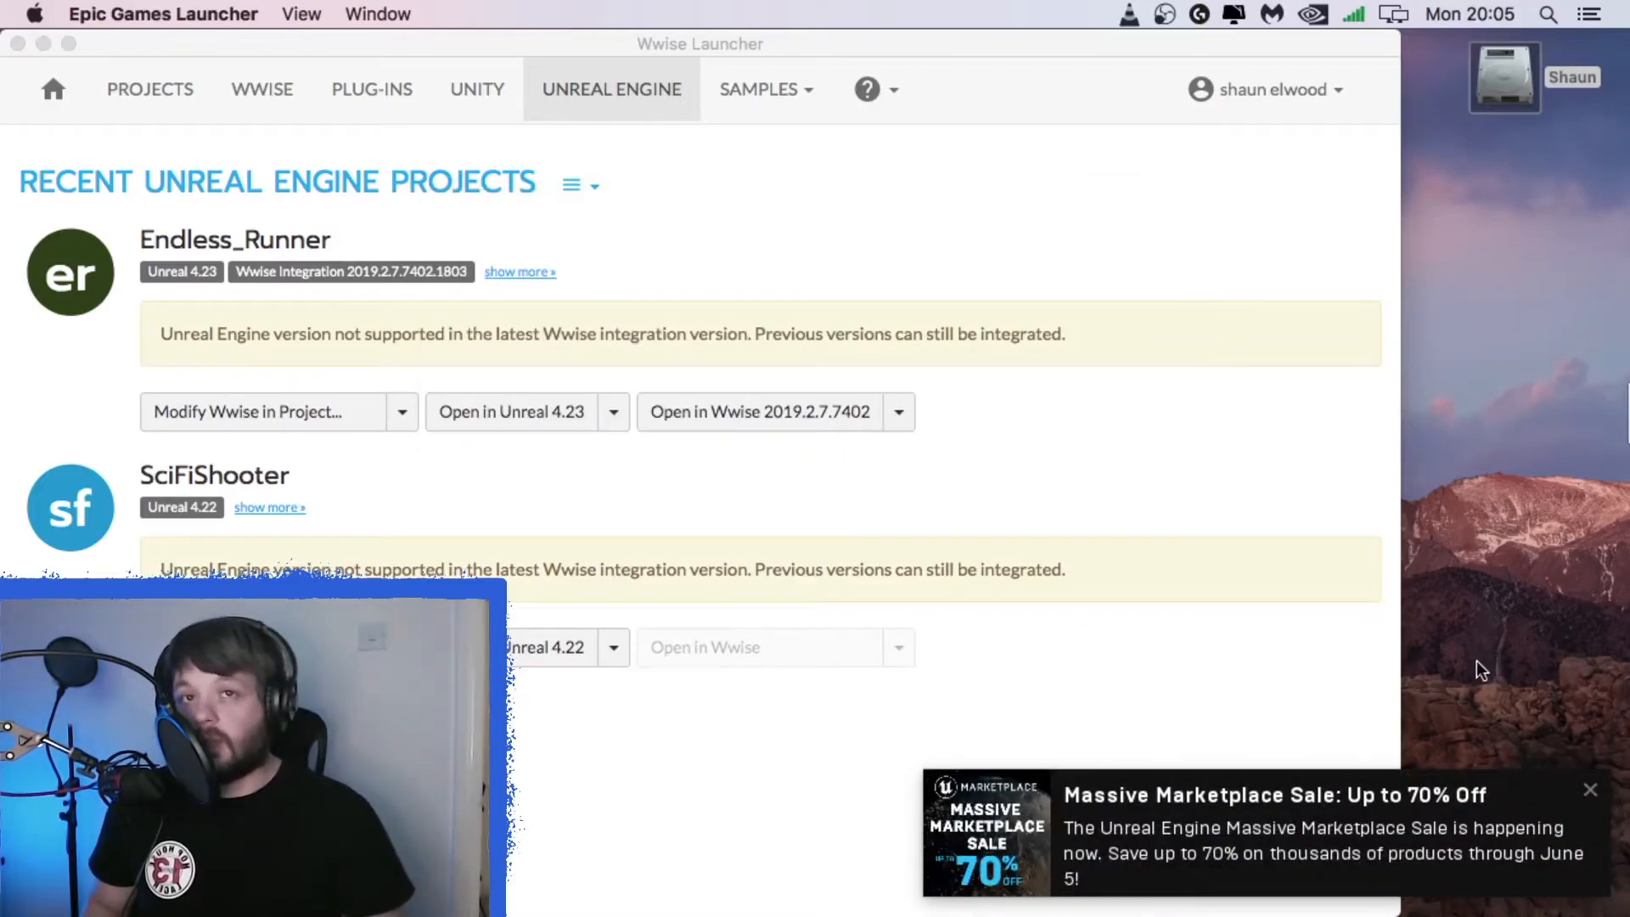
click(1591, 790)
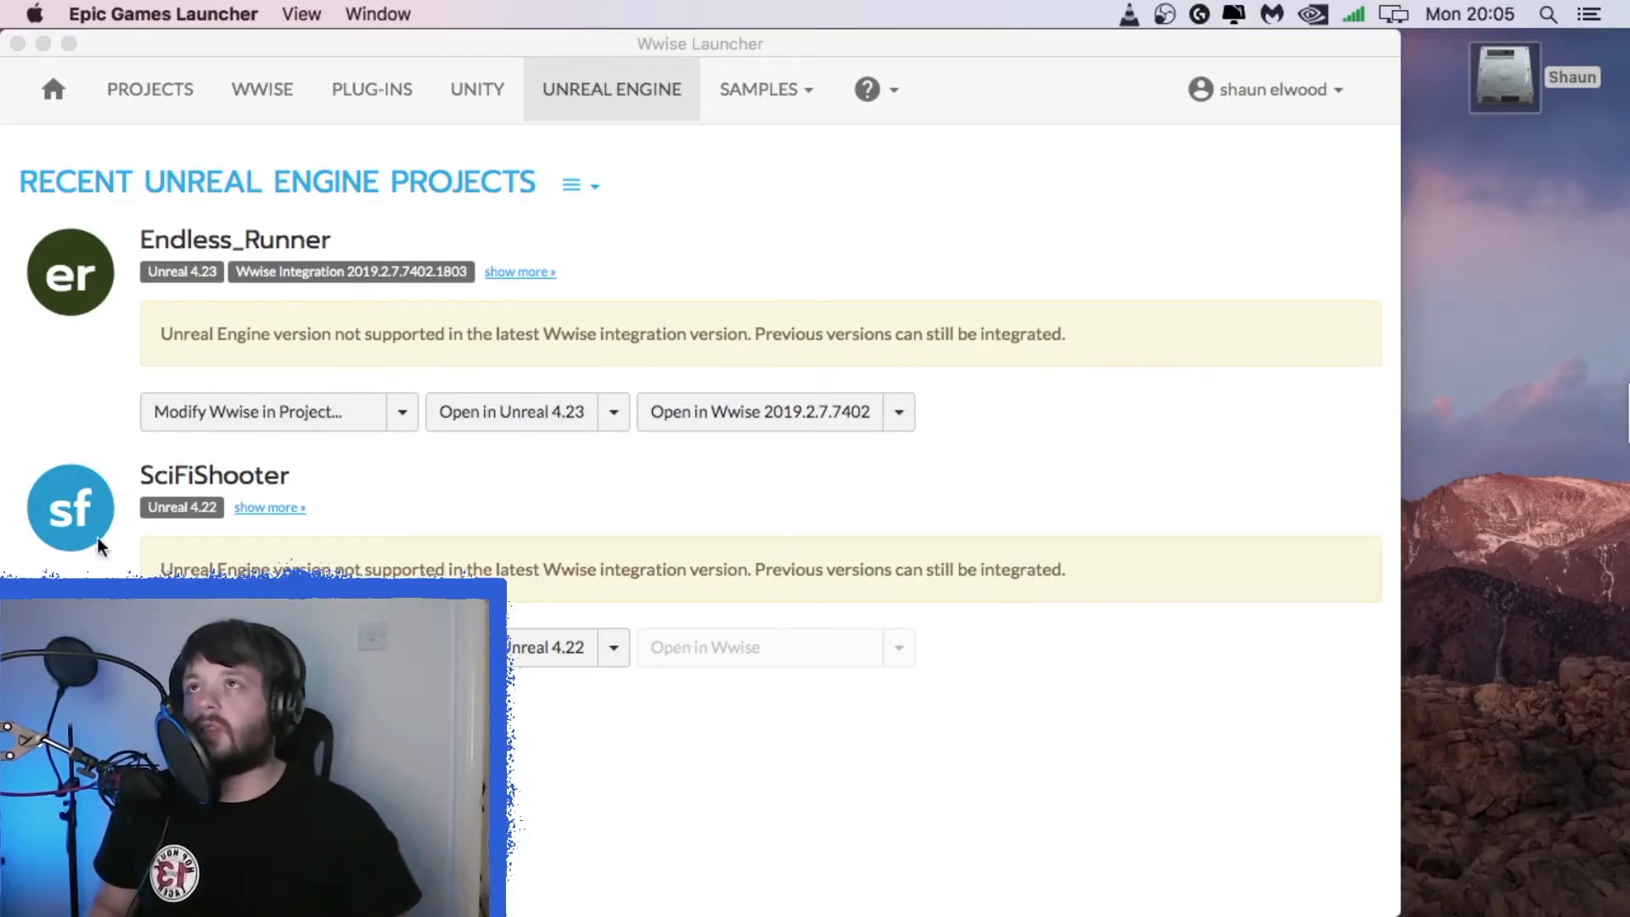
click(1253, 888)
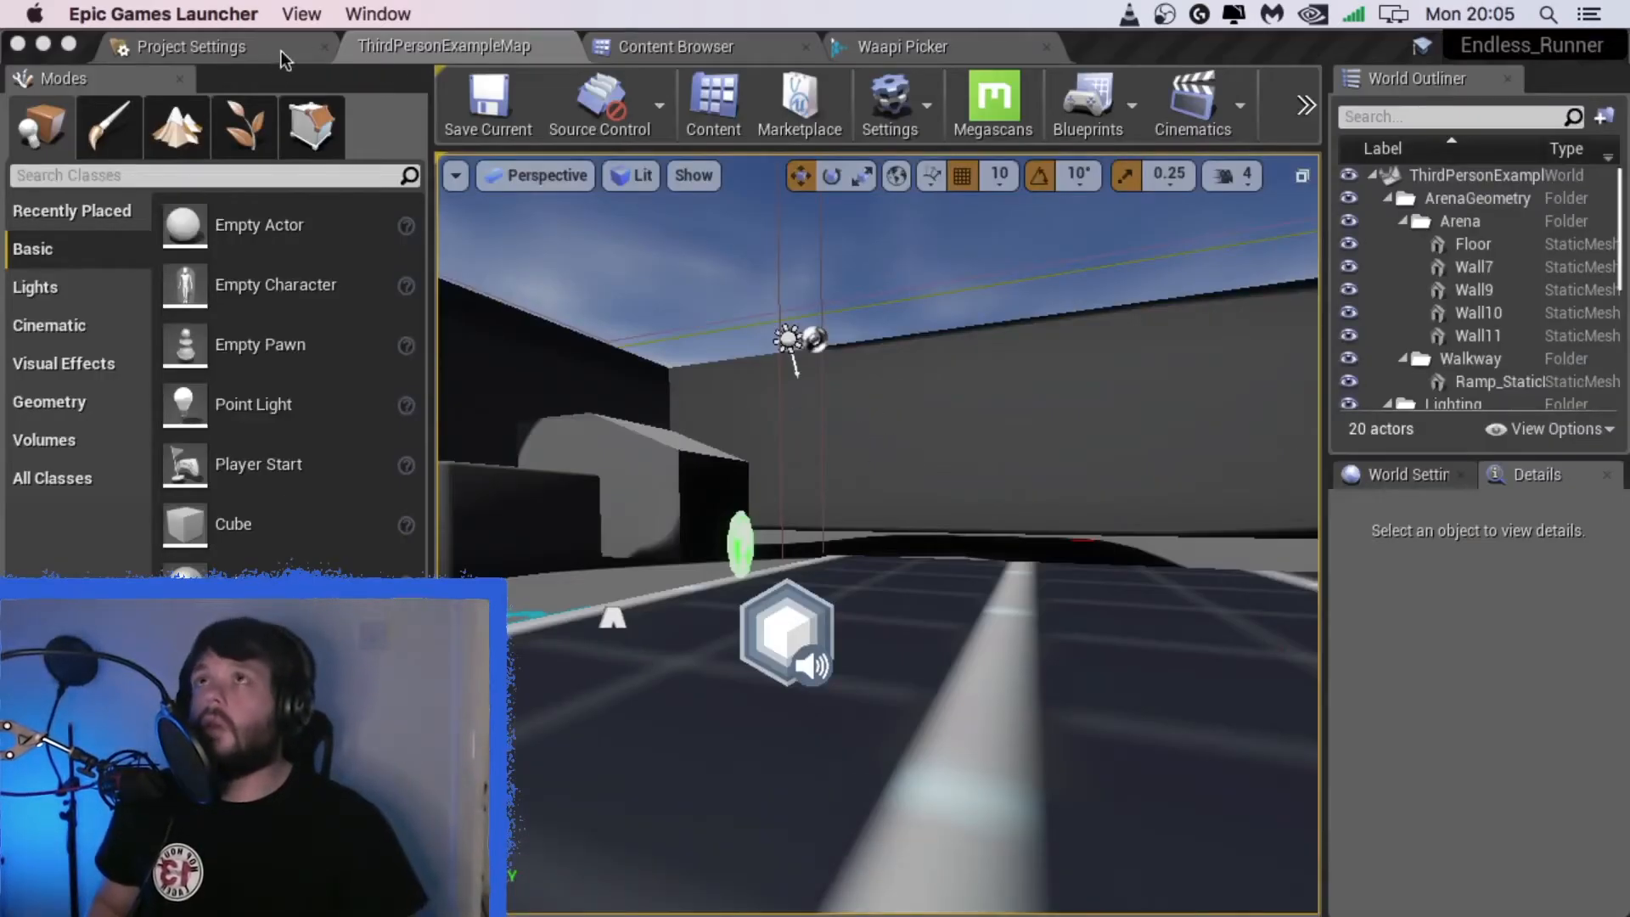
Step: Review the Boots_Pickup1 and Magnet_Pickup event graphs and expand the ActorMixer's Default Work Unit in the Waapi Picker
click(659, 49)
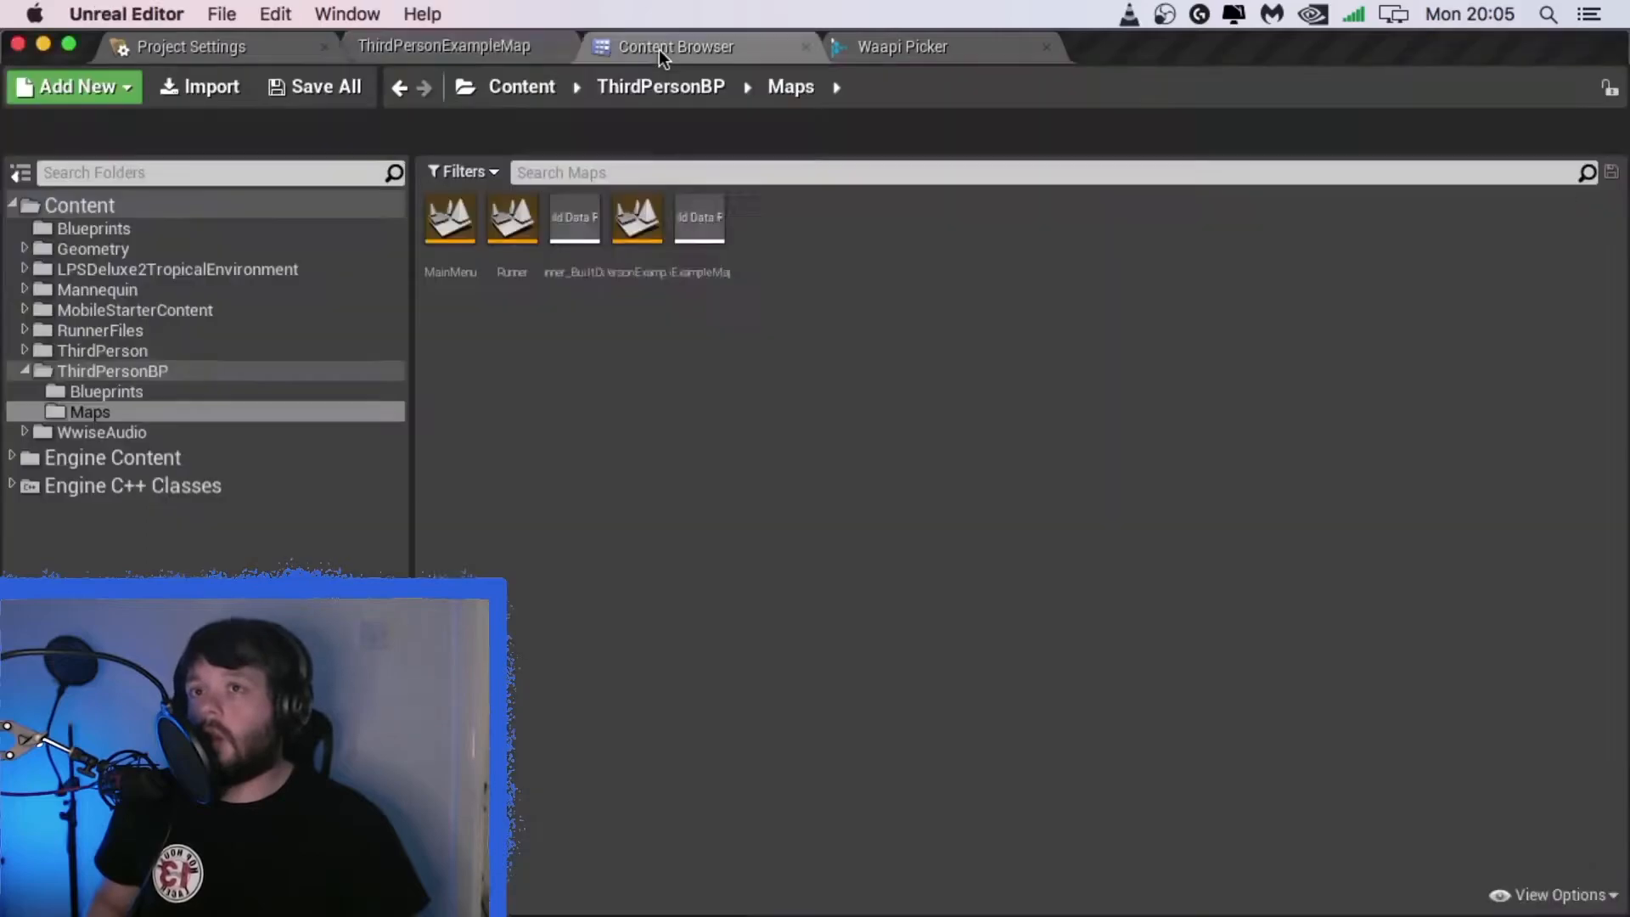
click(859, 874)
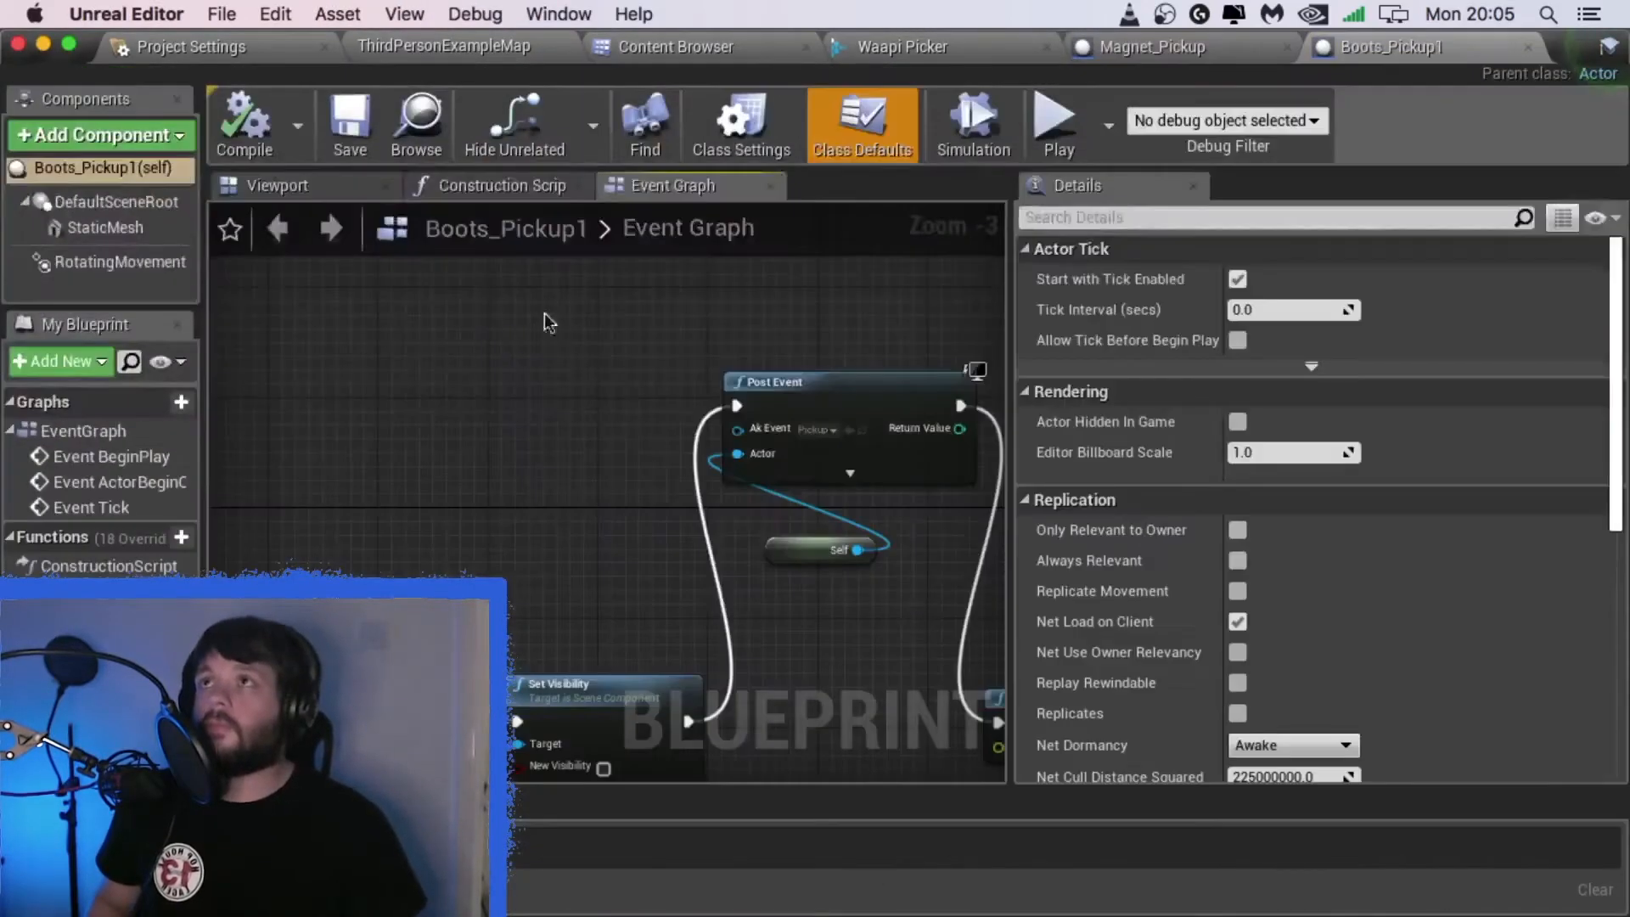
click(1160, 56)
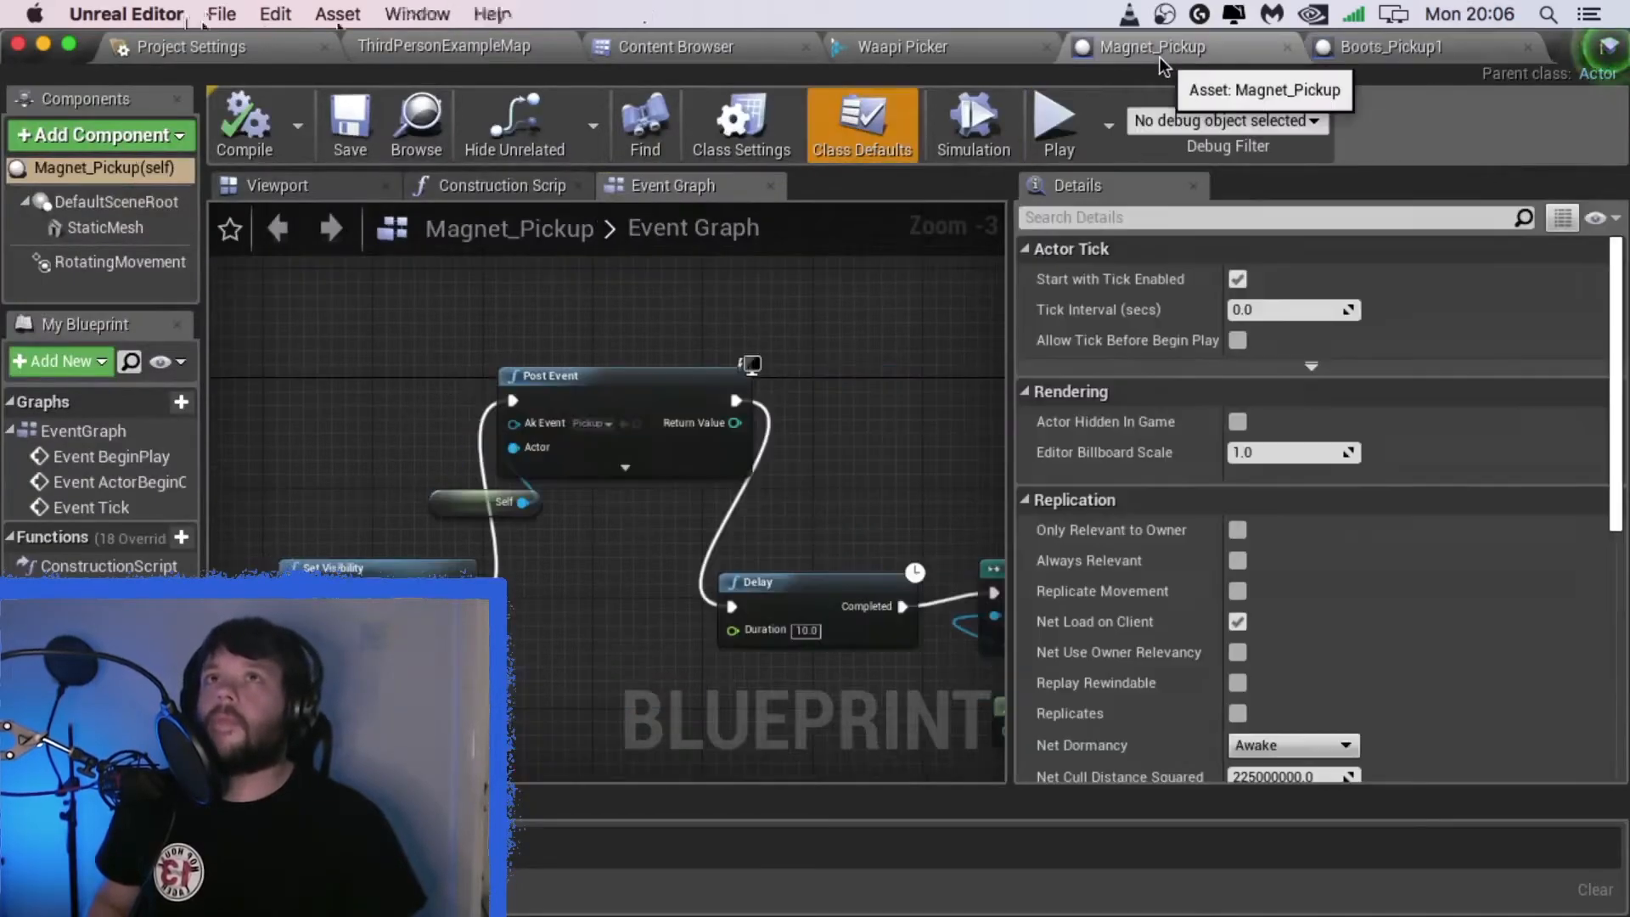
click(900, 50)
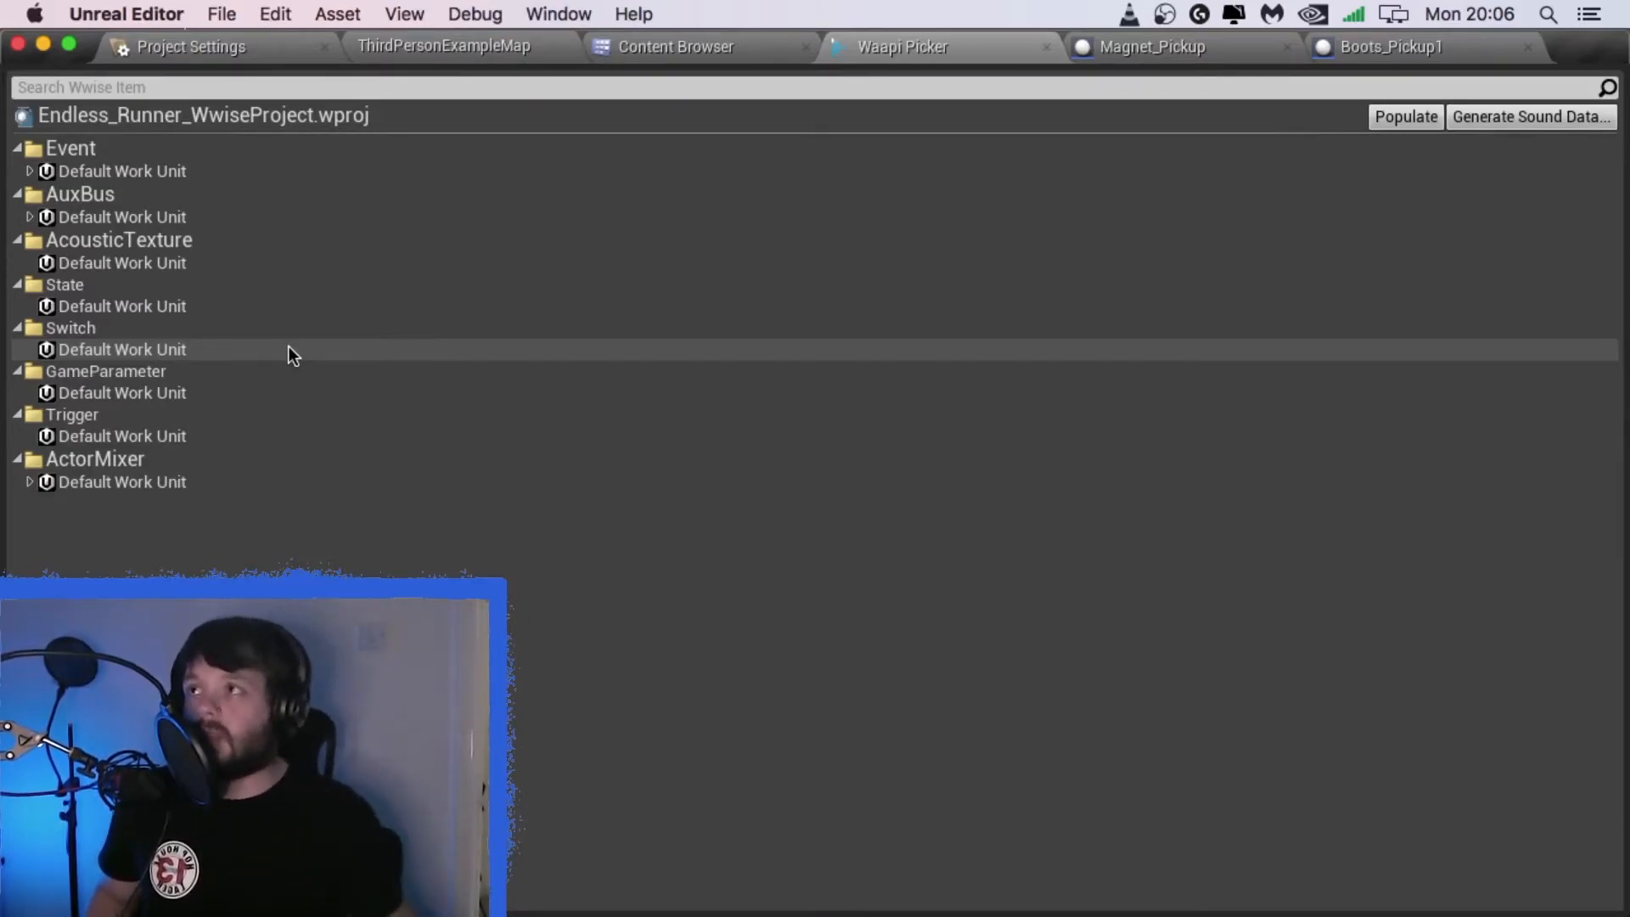
click(29, 481)
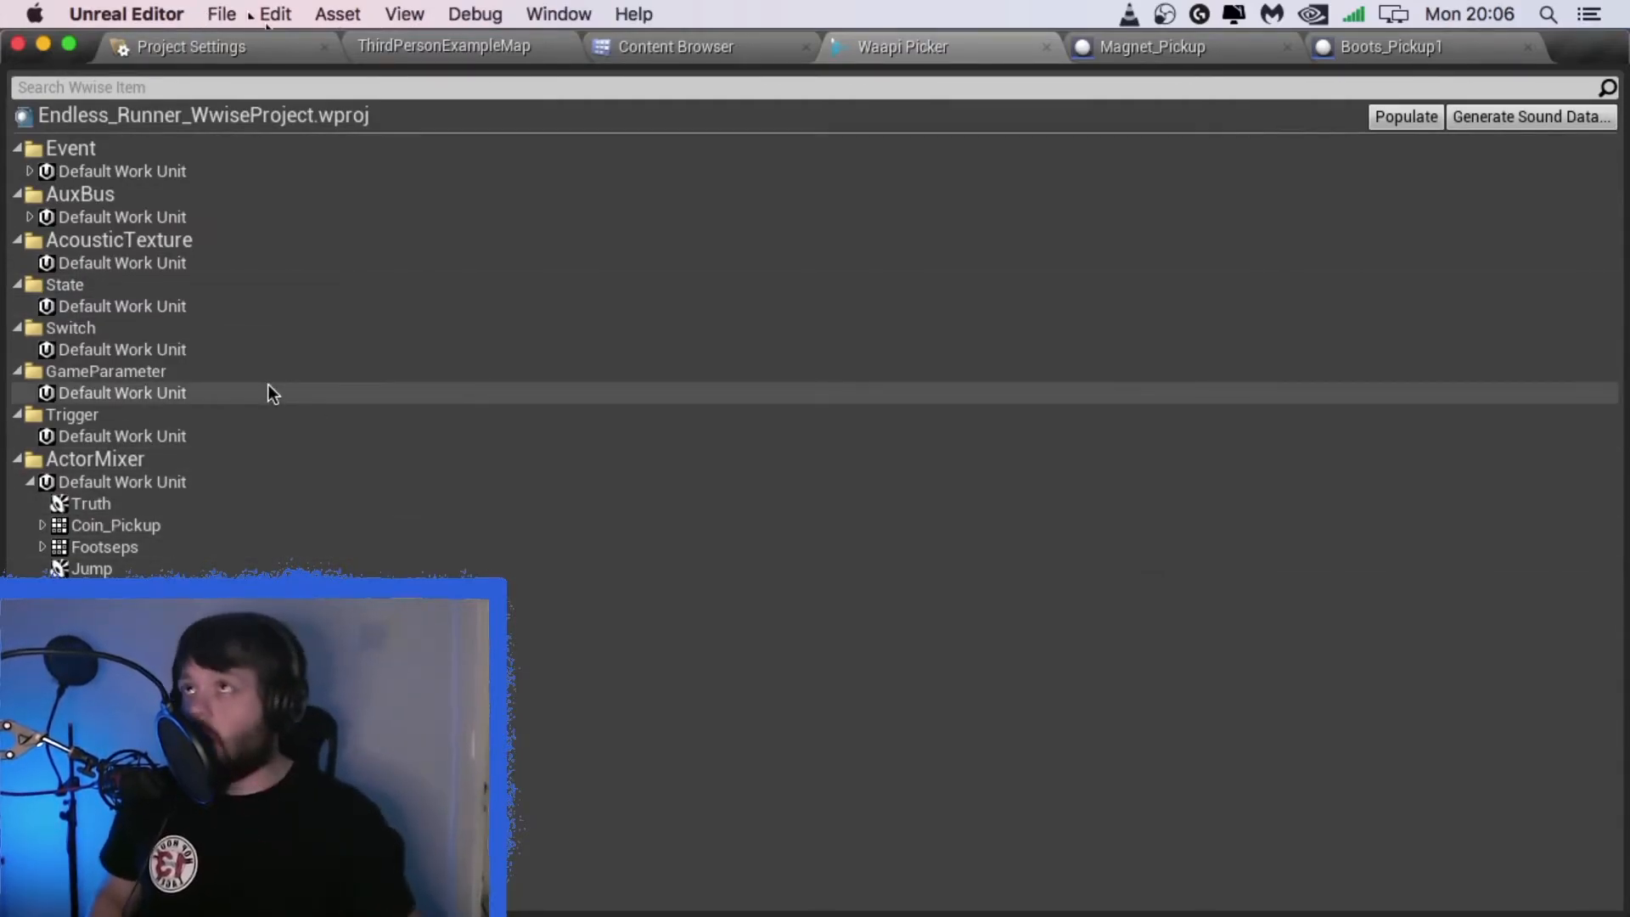
Step: Open the MainMenu level from the ThirdPersonBP Maps folder
click(688, 47)
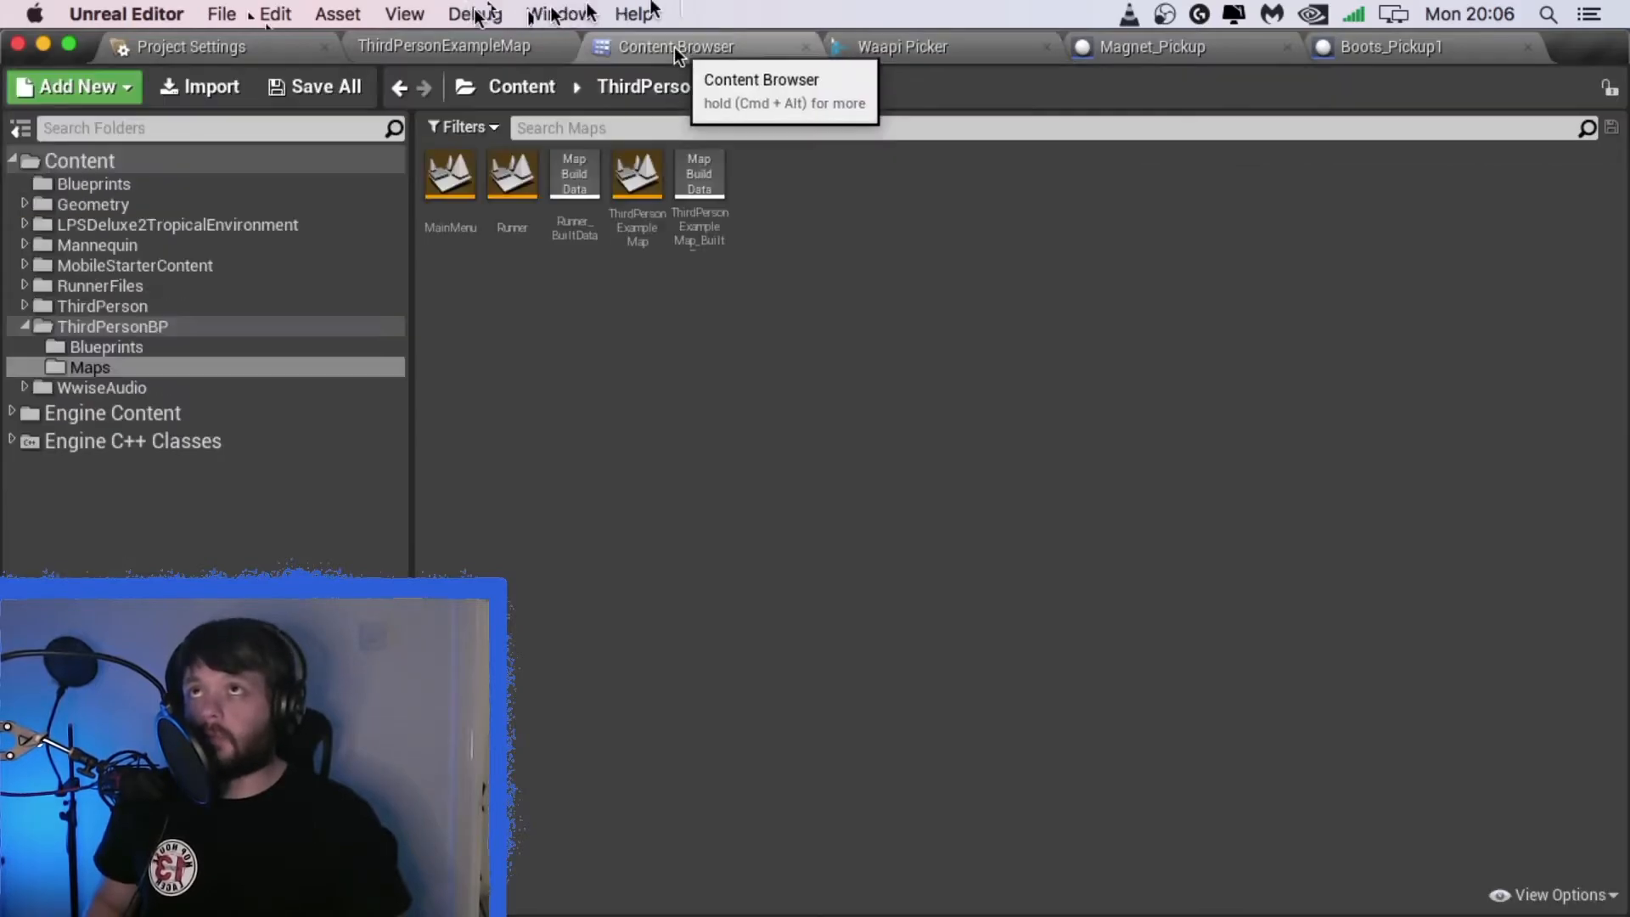
double_click(460, 236)
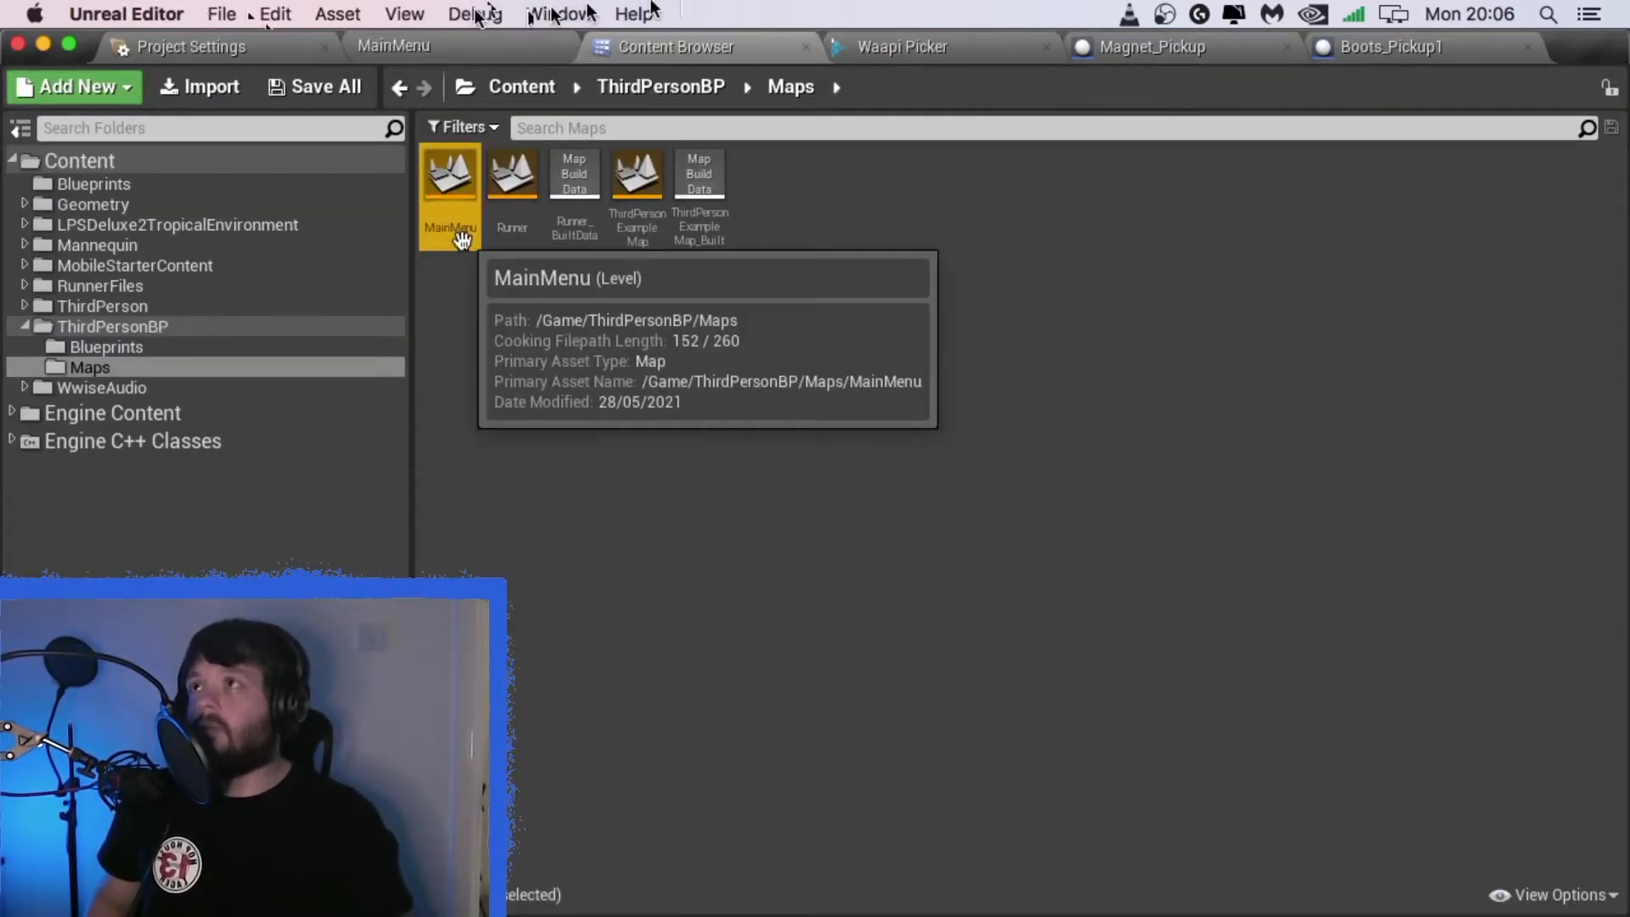
Step: Examine the Post Event node and its Self reference in the Magnet_Pickup Event Graph by selecting them together
click(1146, 52)
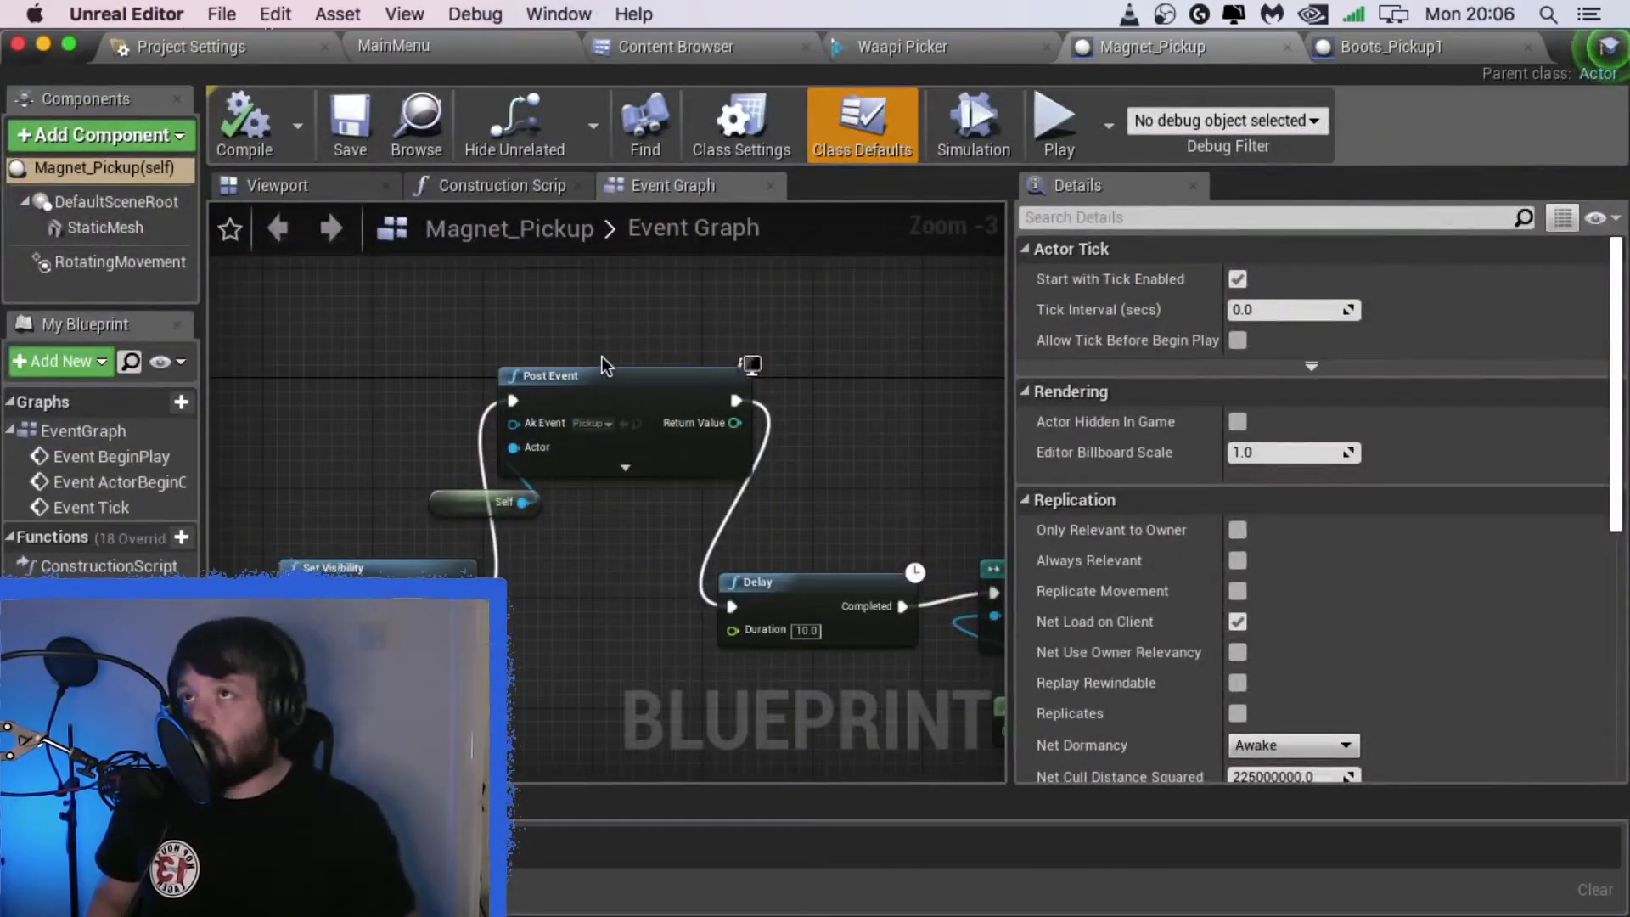
drag(442, 358, 826, 487)
click(861, 482)
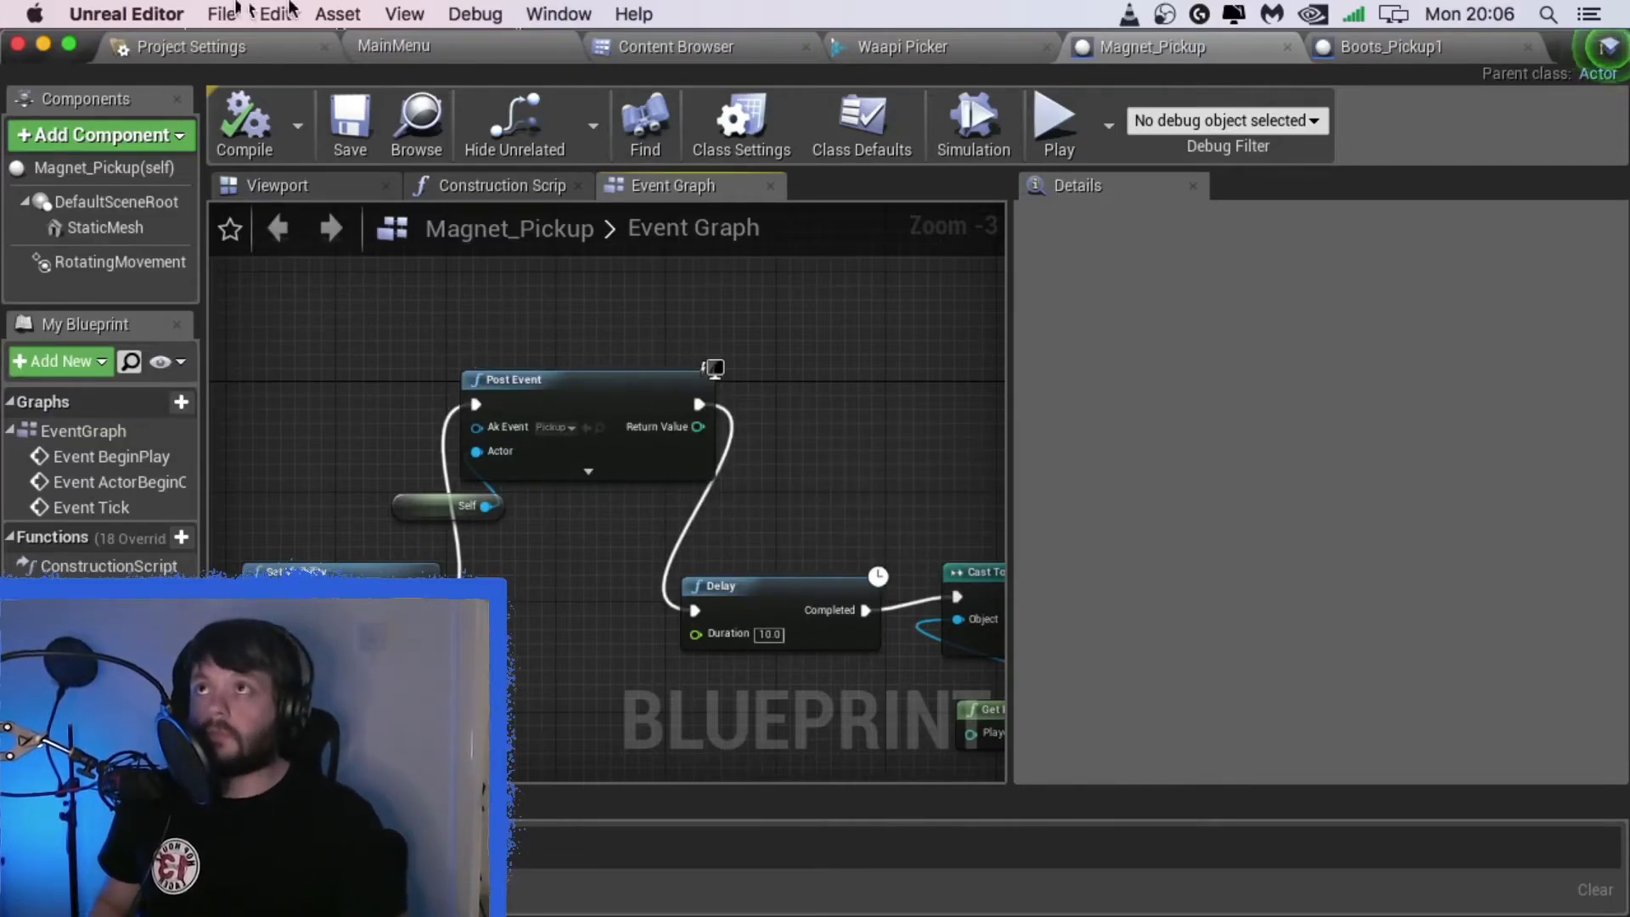
drag(359, 340, 752, 553)
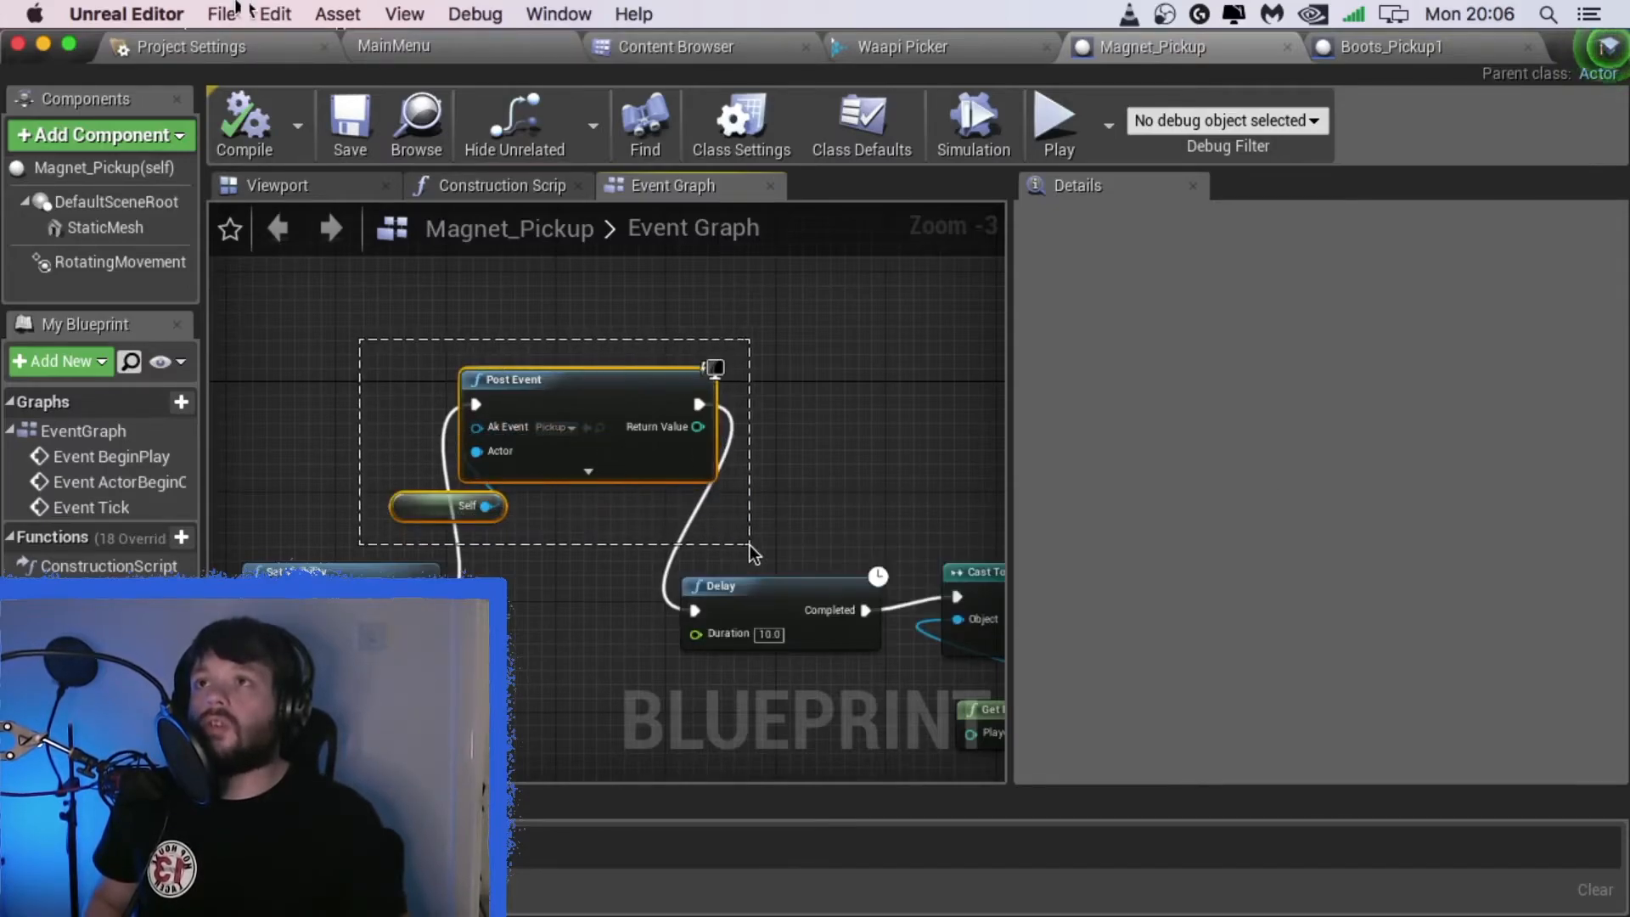
click(515, 127)
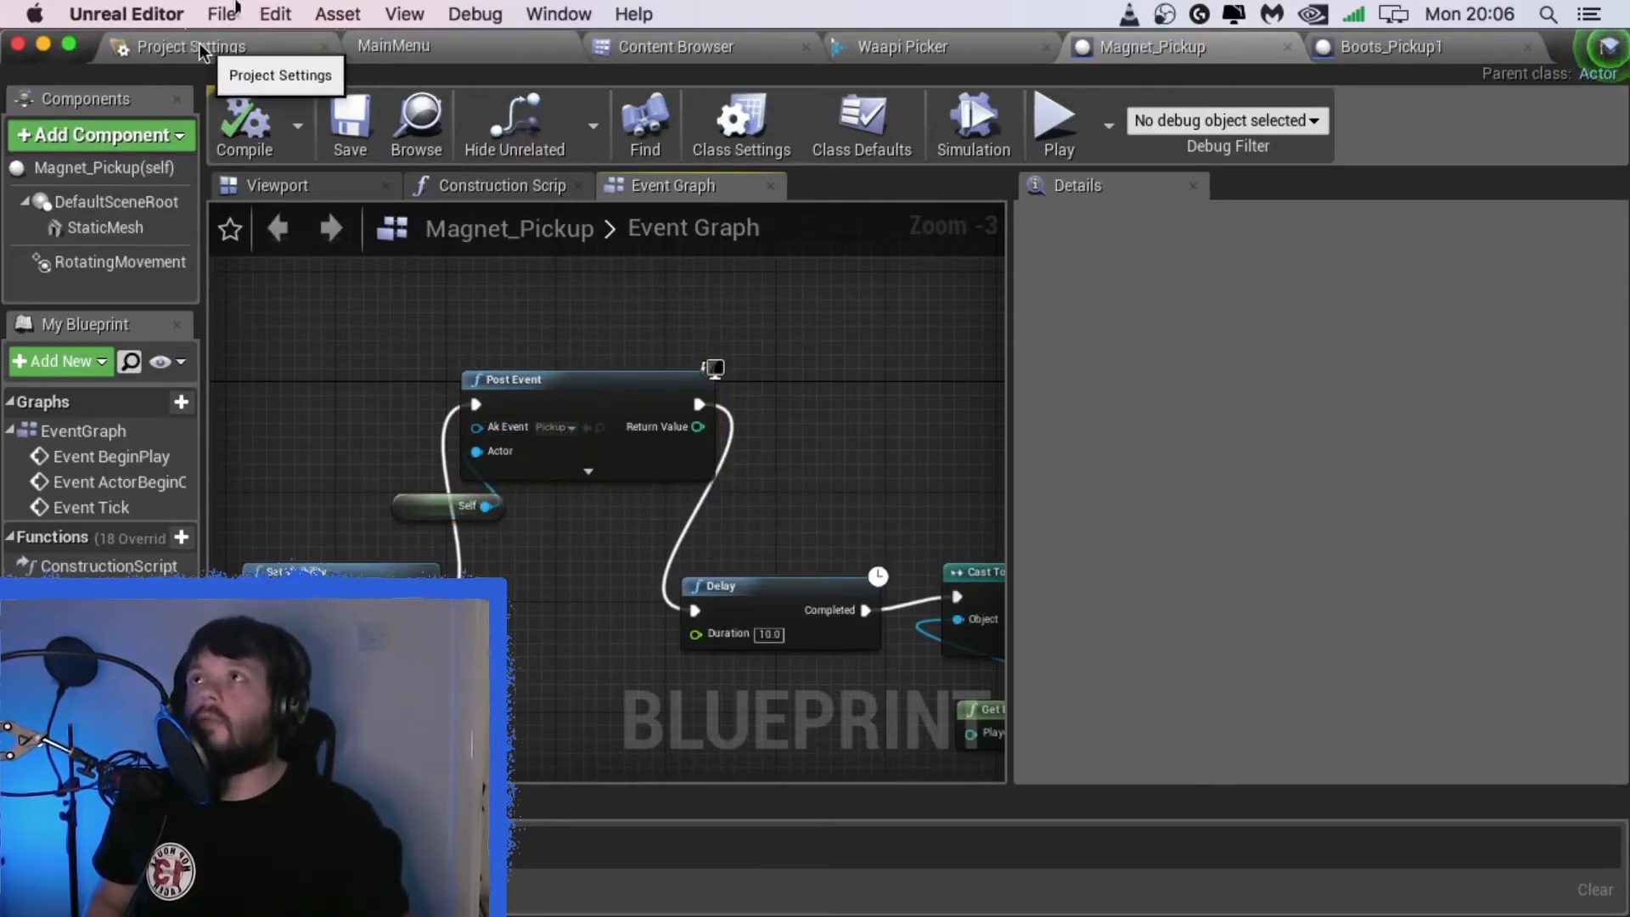
Step: Browse the WwiseAudio Events folders for Music and SFX in the project content and select the Jump event
click(679, 49)
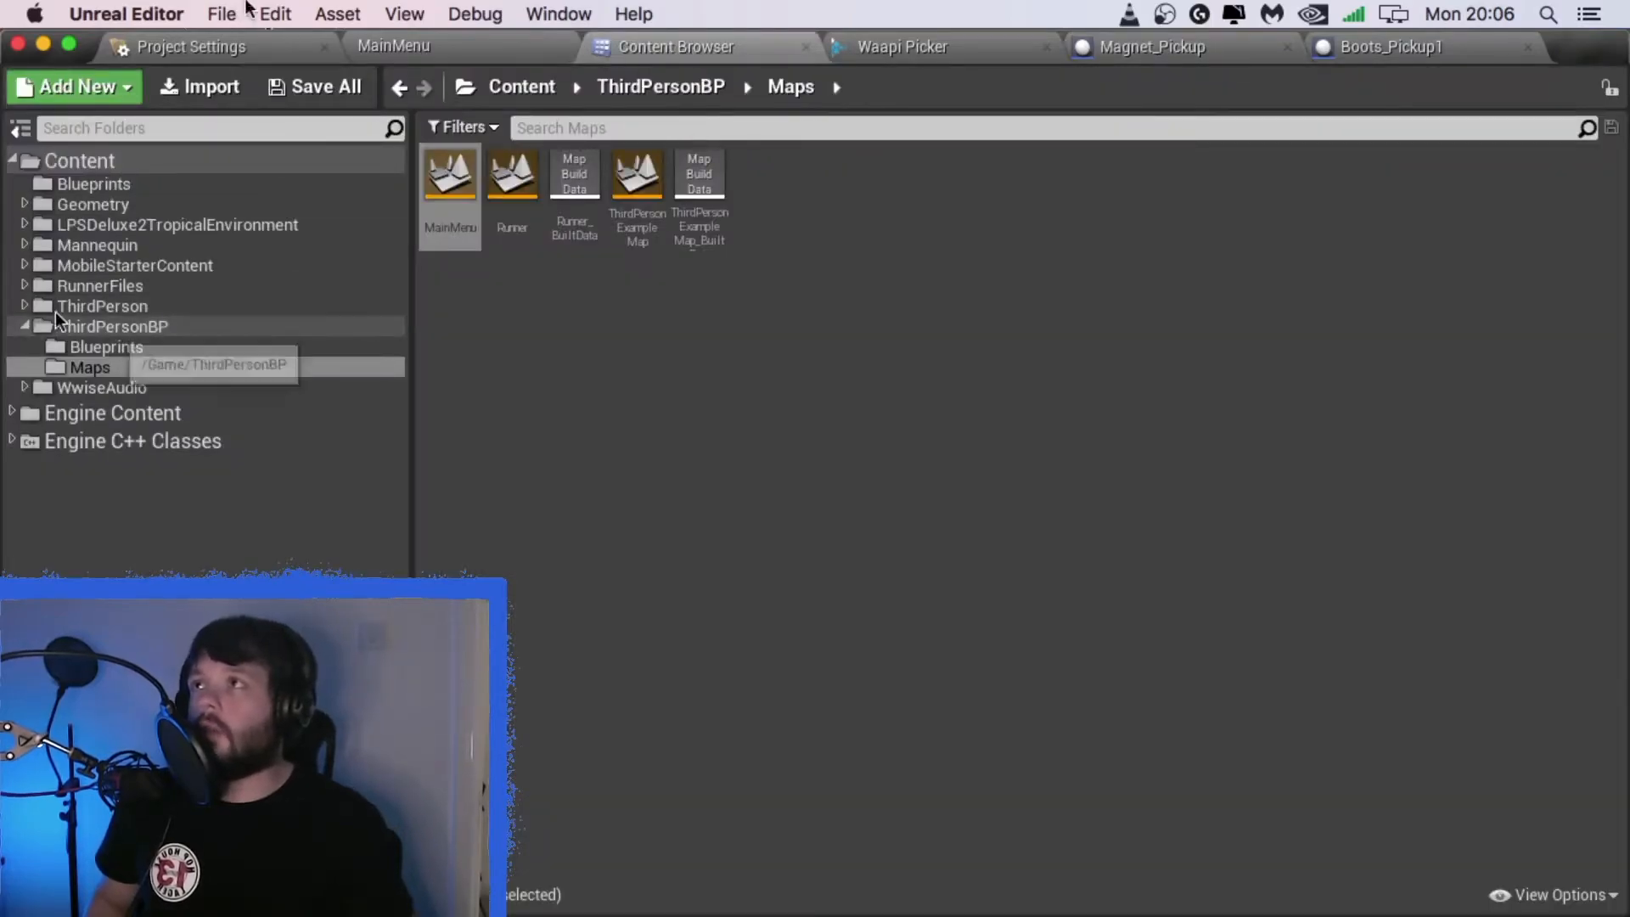
click(78, 389)
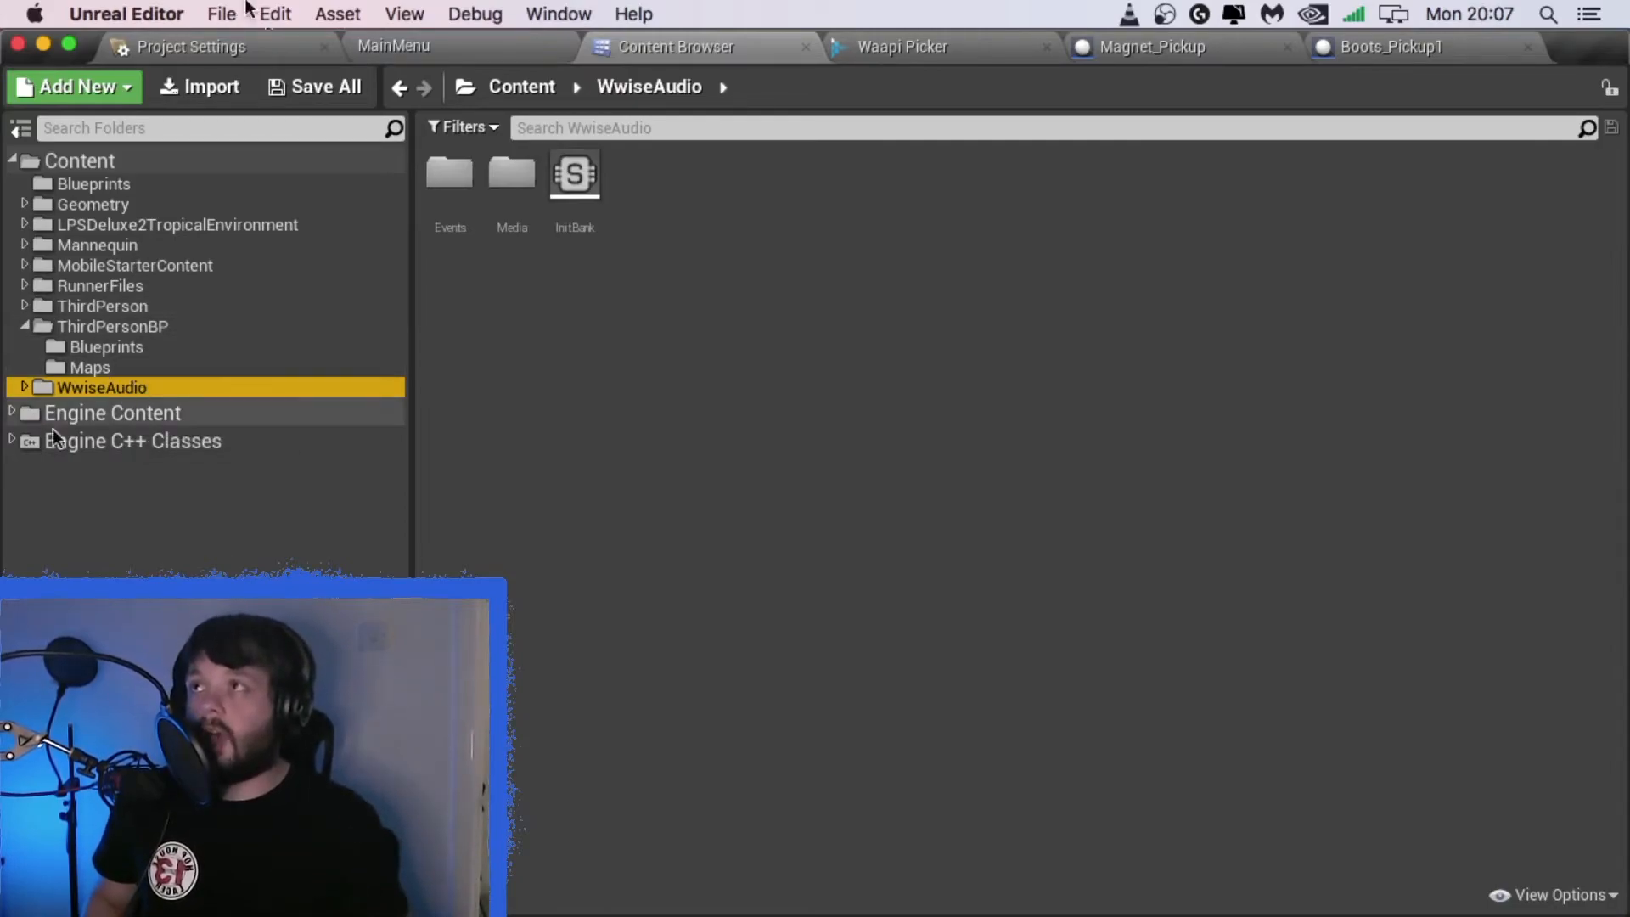
click(24, 388)
click(105, 409)
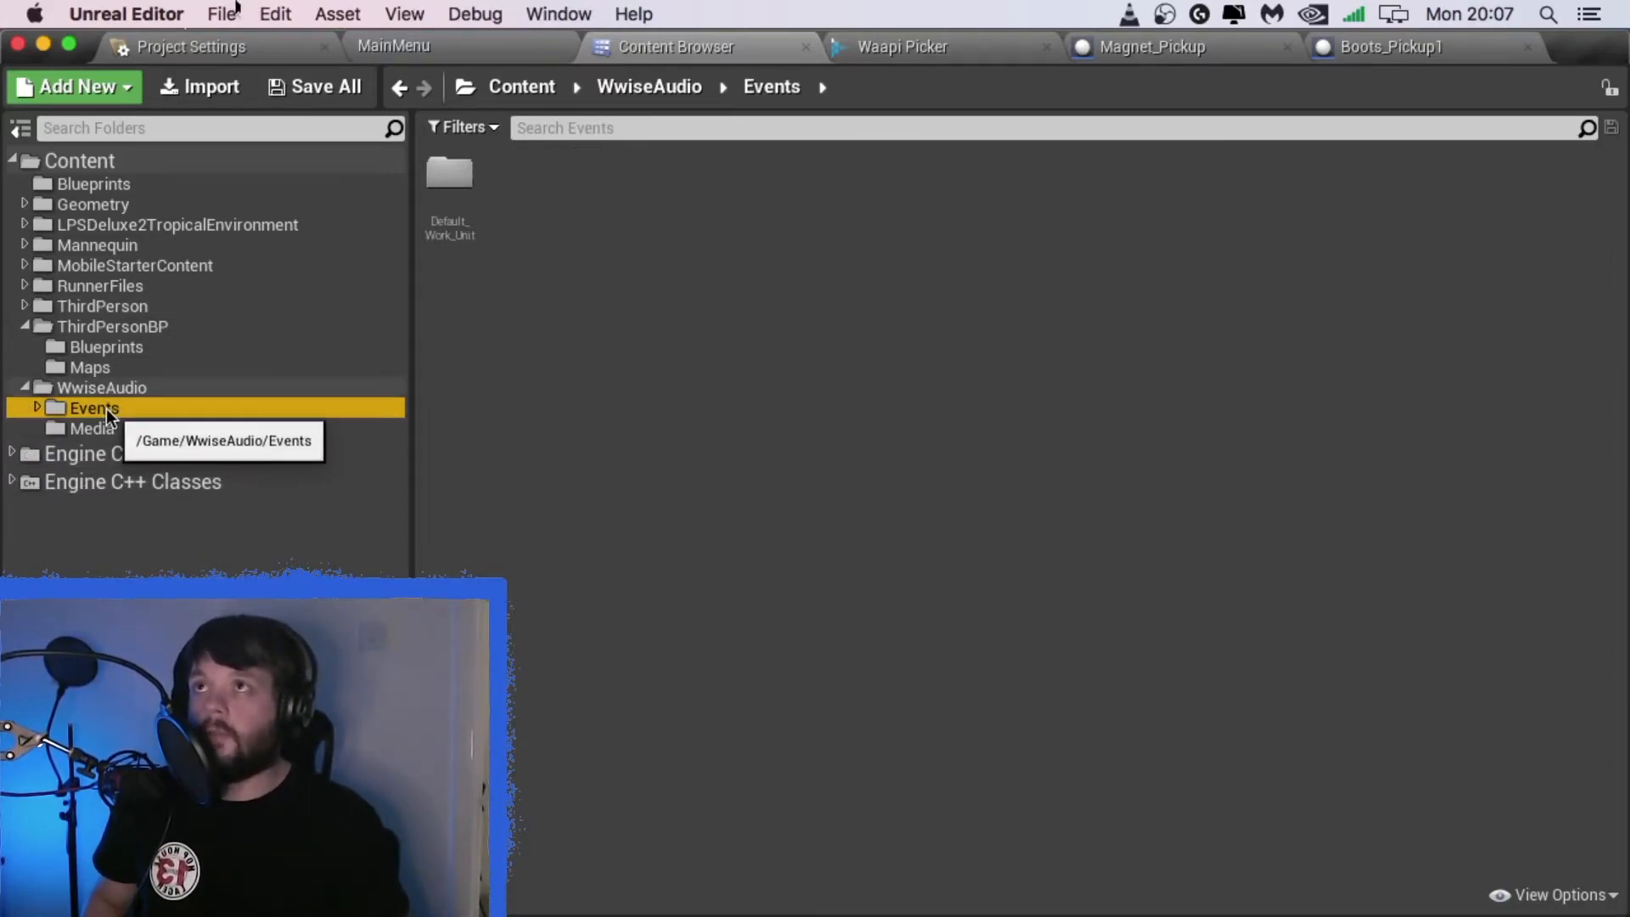
double_click(451, 174)
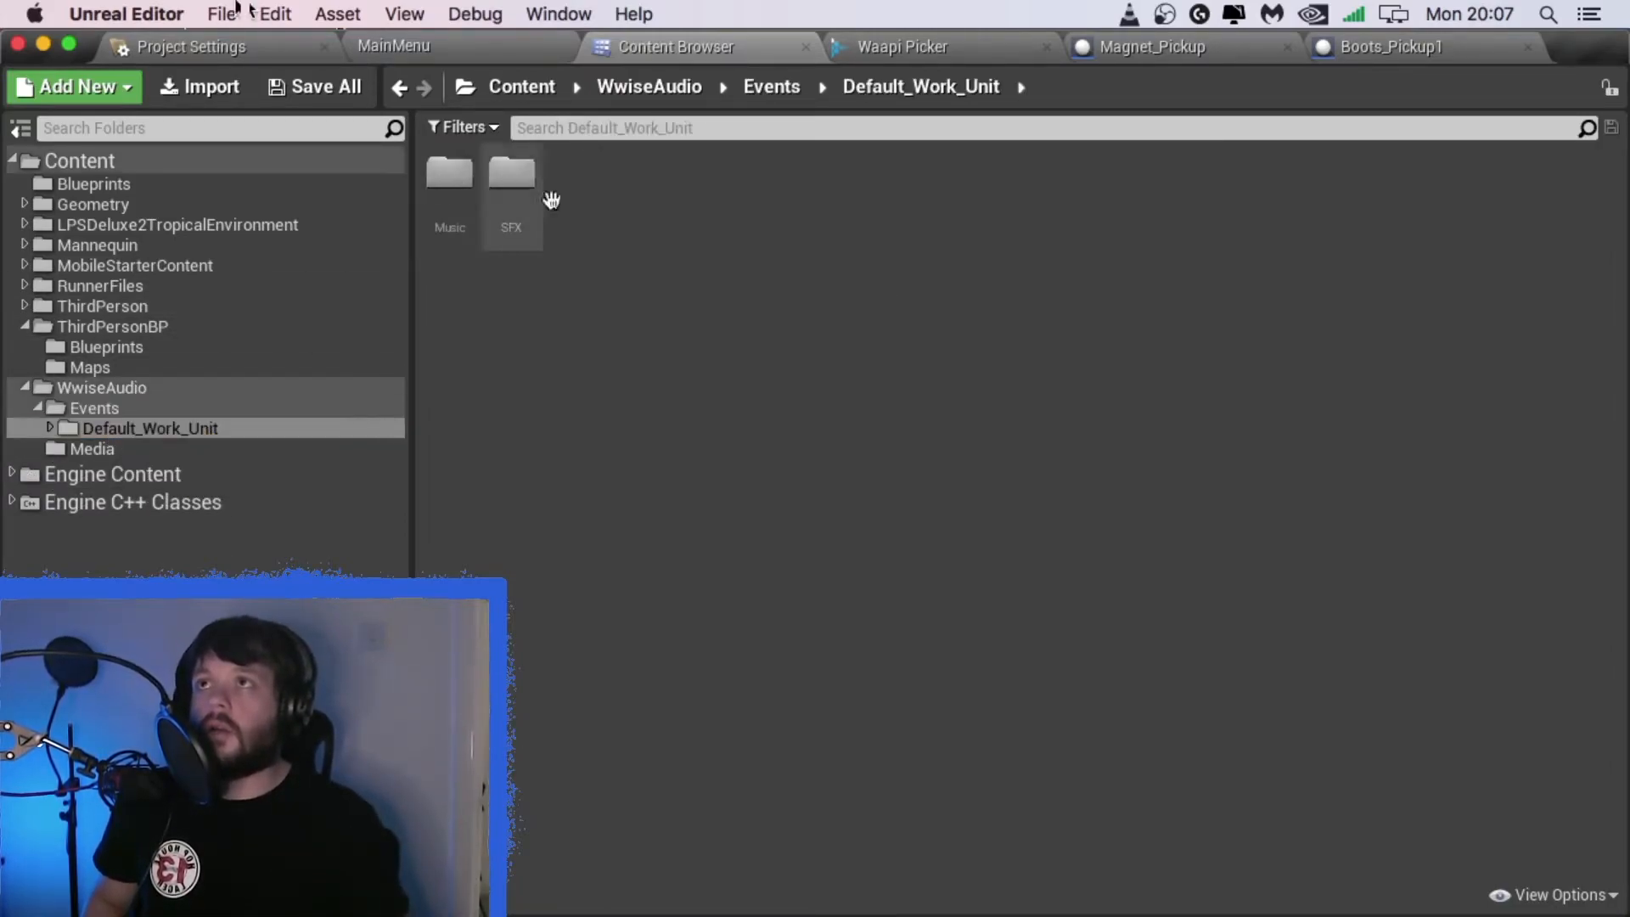
double_click(444, 223)
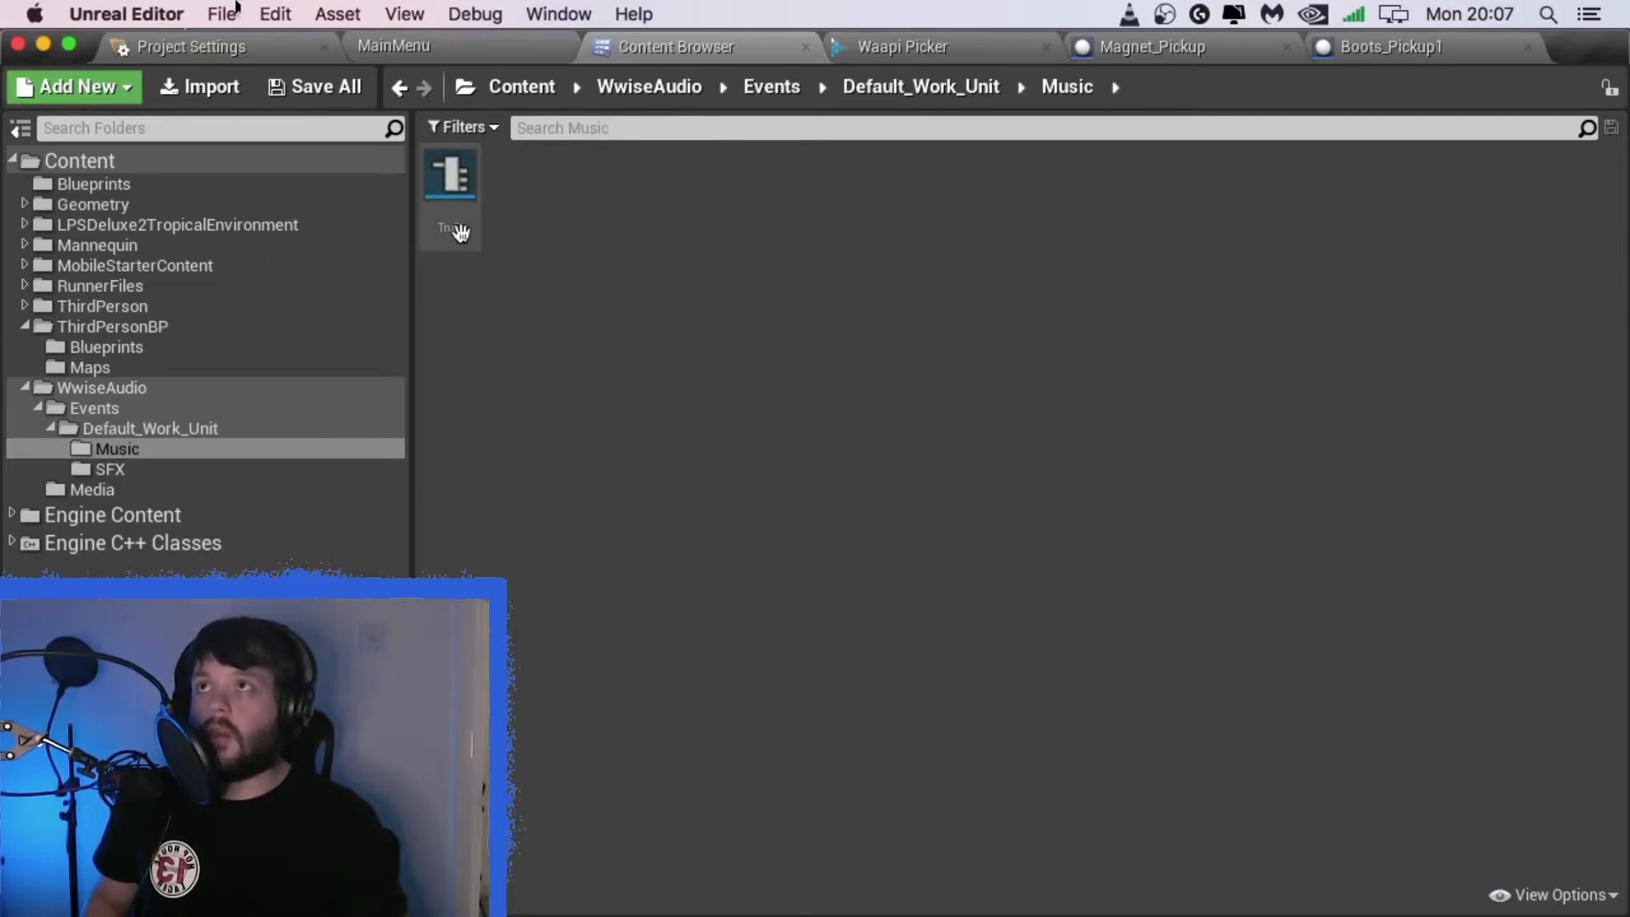
click(127, 471)
click(577, 228)
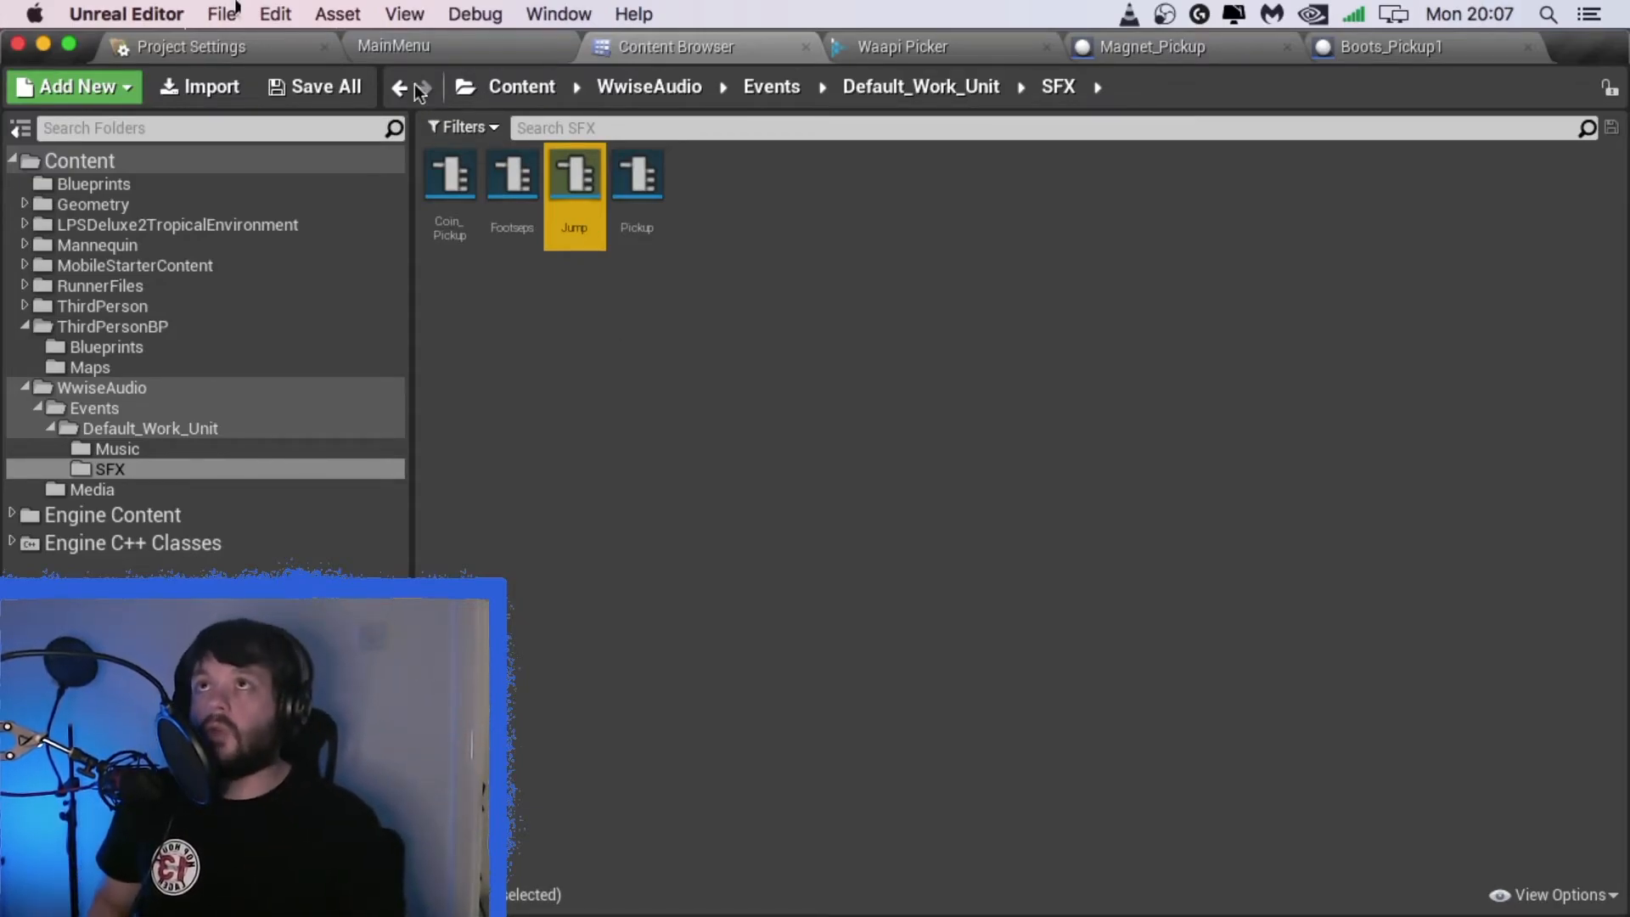
Step: Generate the Wwise sound data from the MainMenu level's build options for the Mac platform and English(US)
click(294, 45)
click(411, 49)
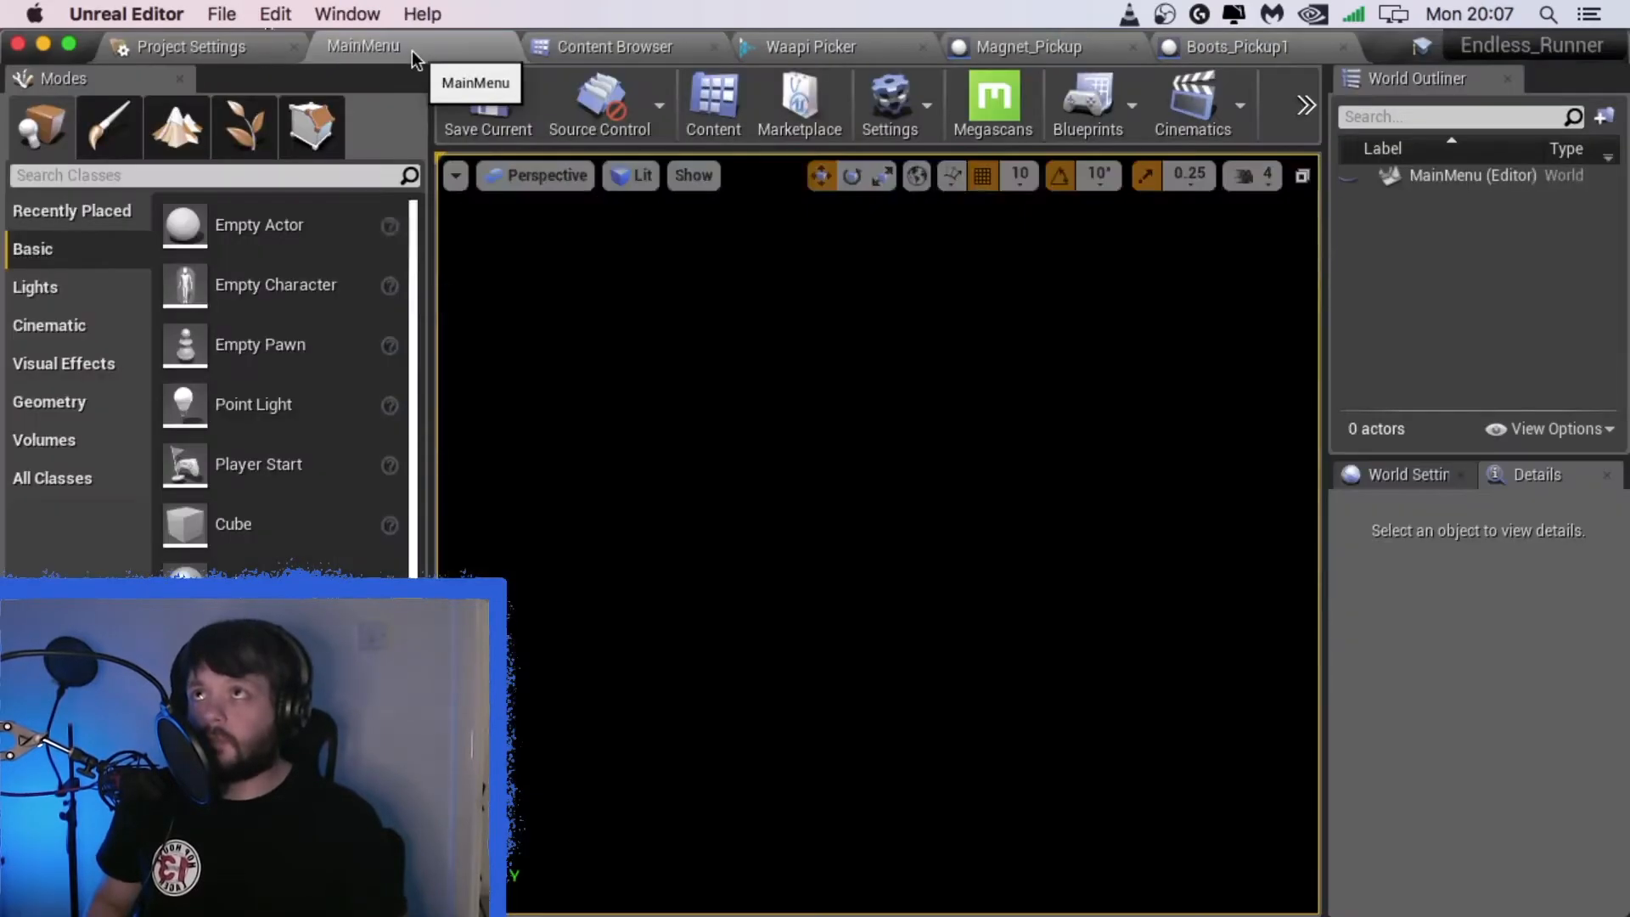
click(1303, 108)
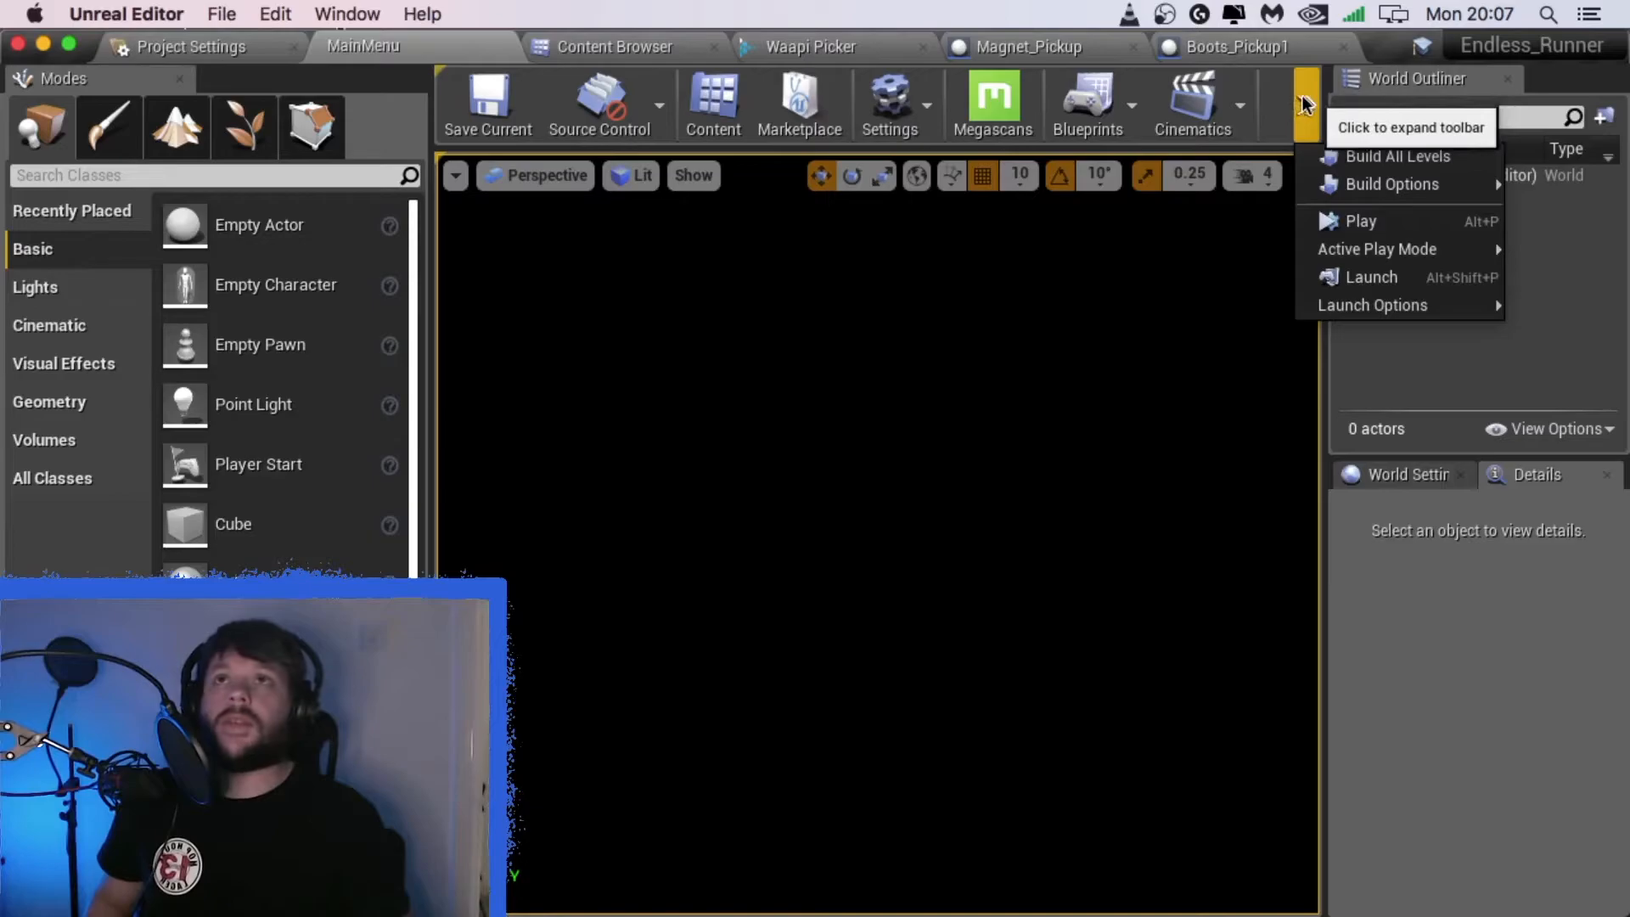
mouse_move(1407, 198)
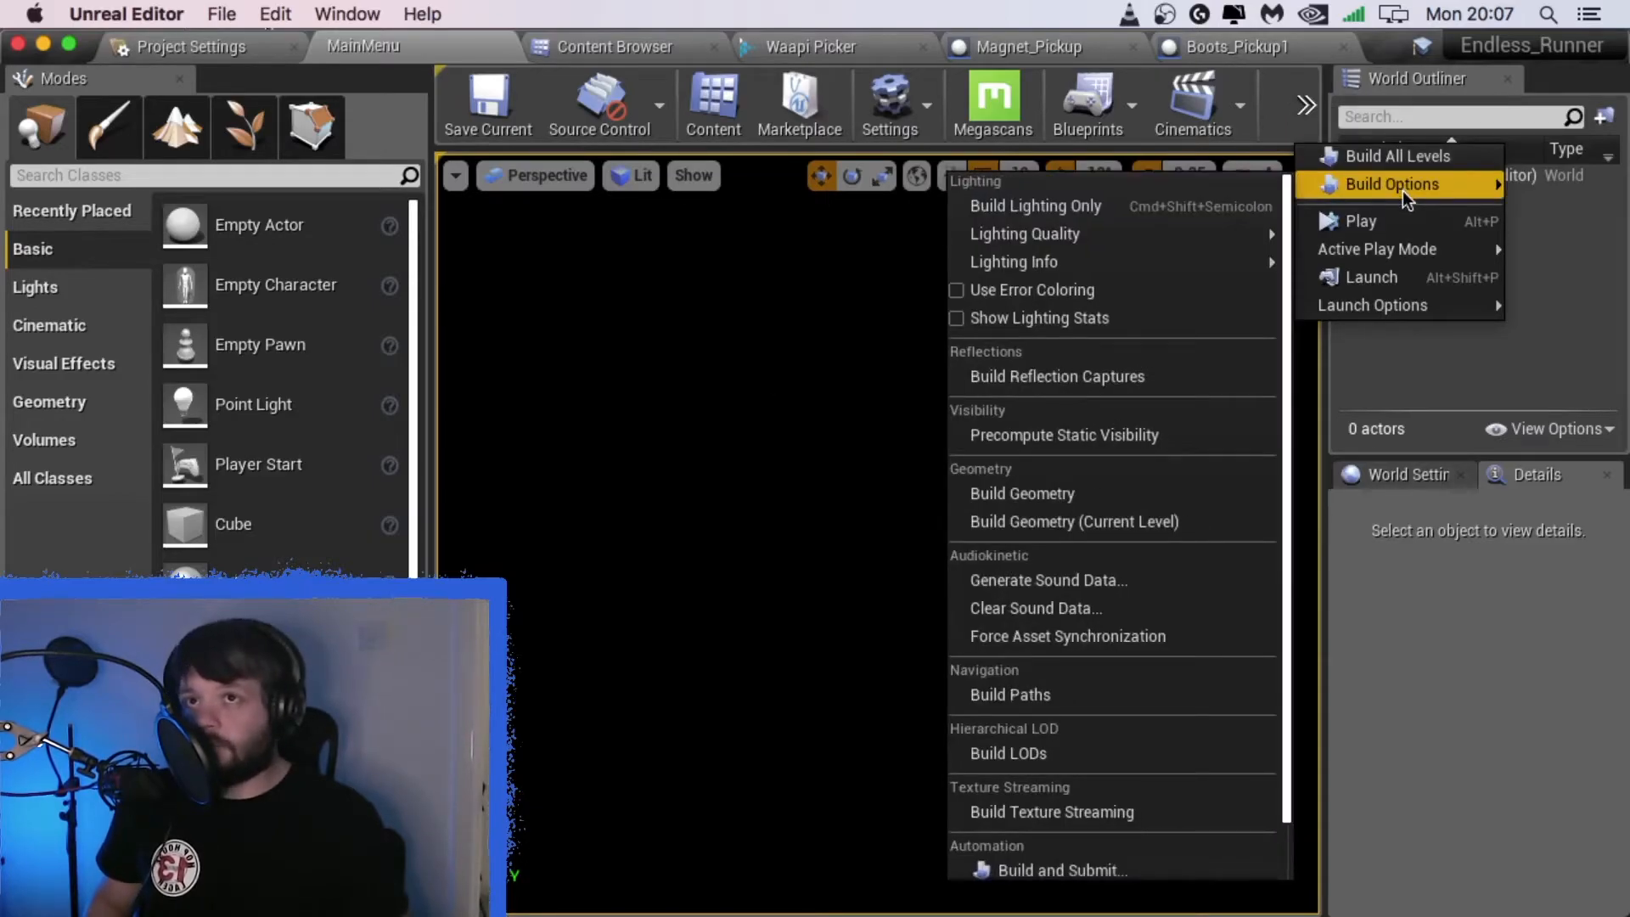
click(1123, 586)
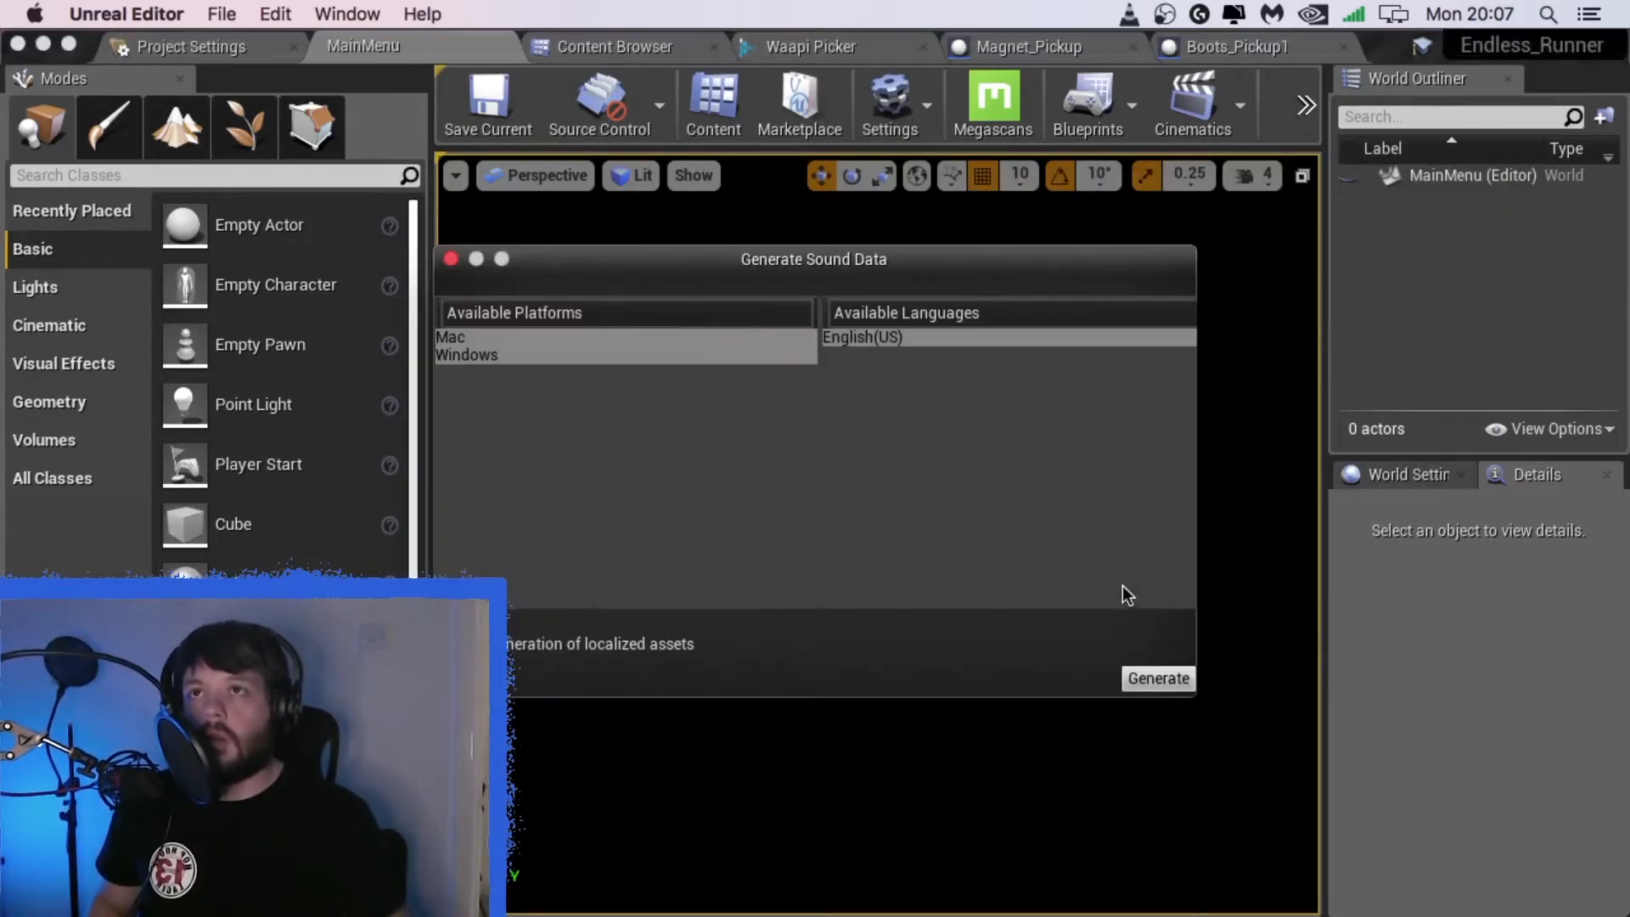
click(461, 339)
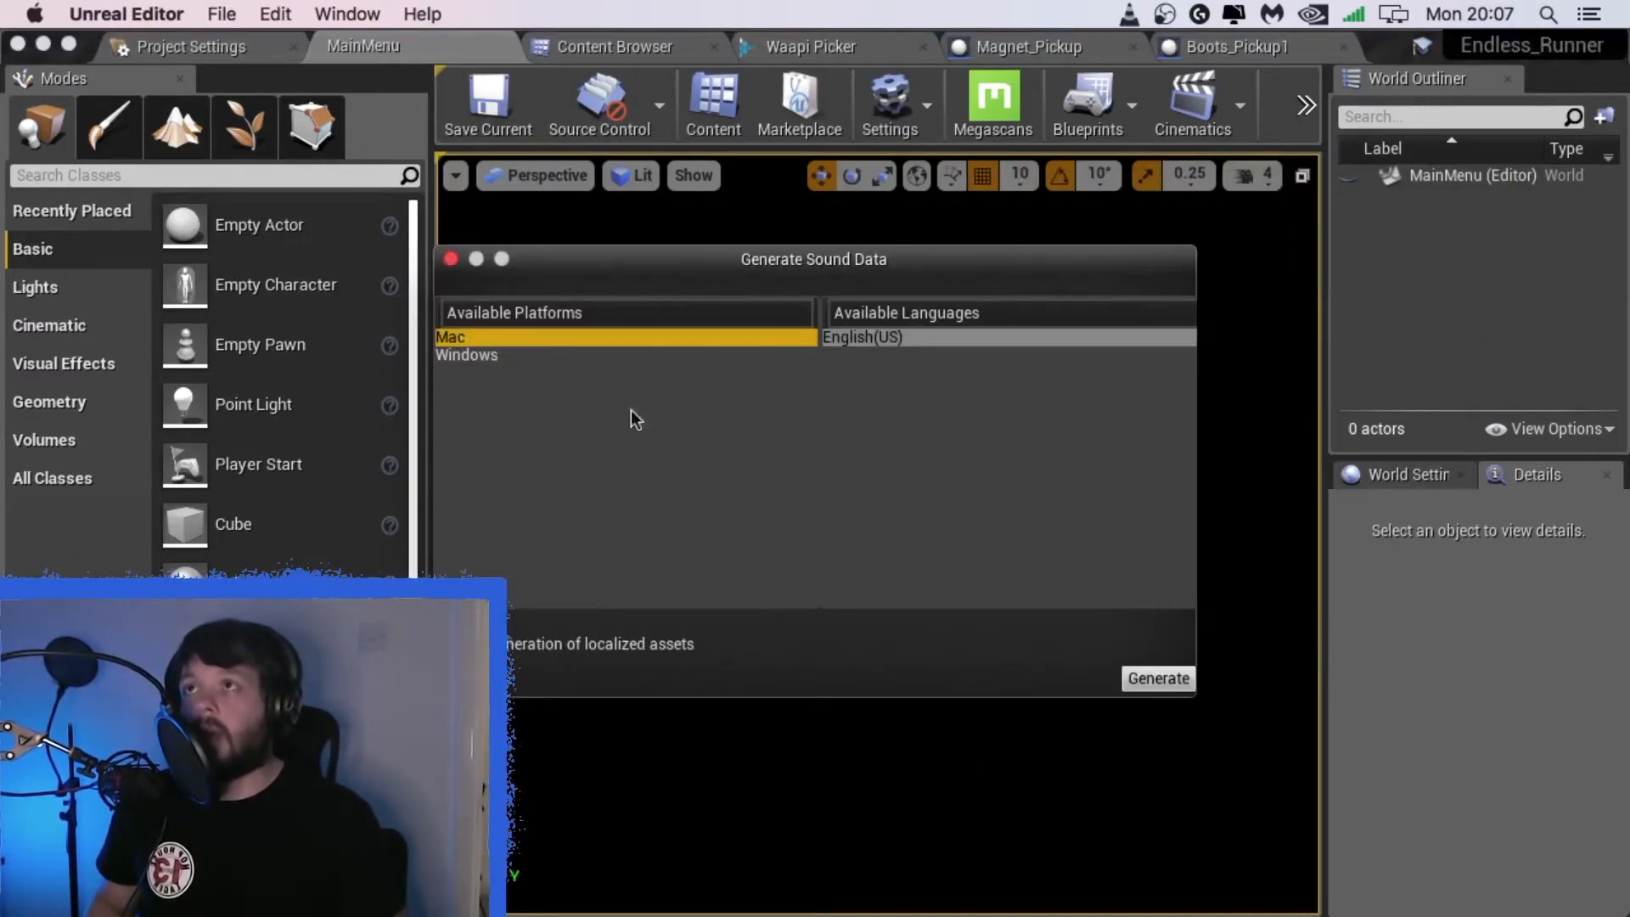
click(947, 338)
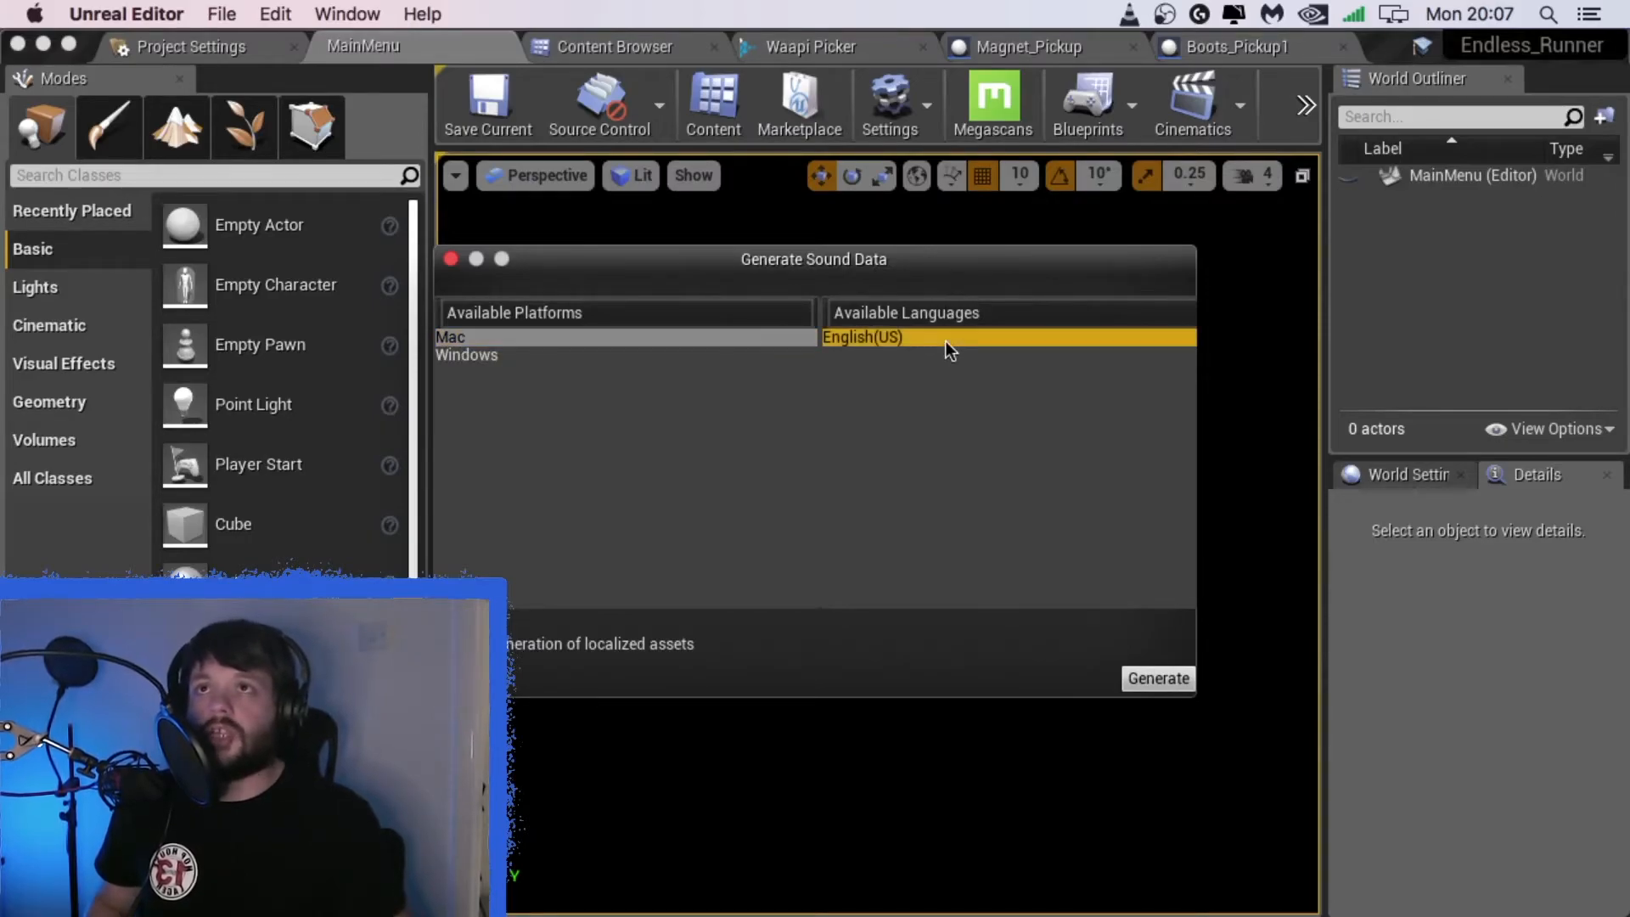
click(1161, 680)
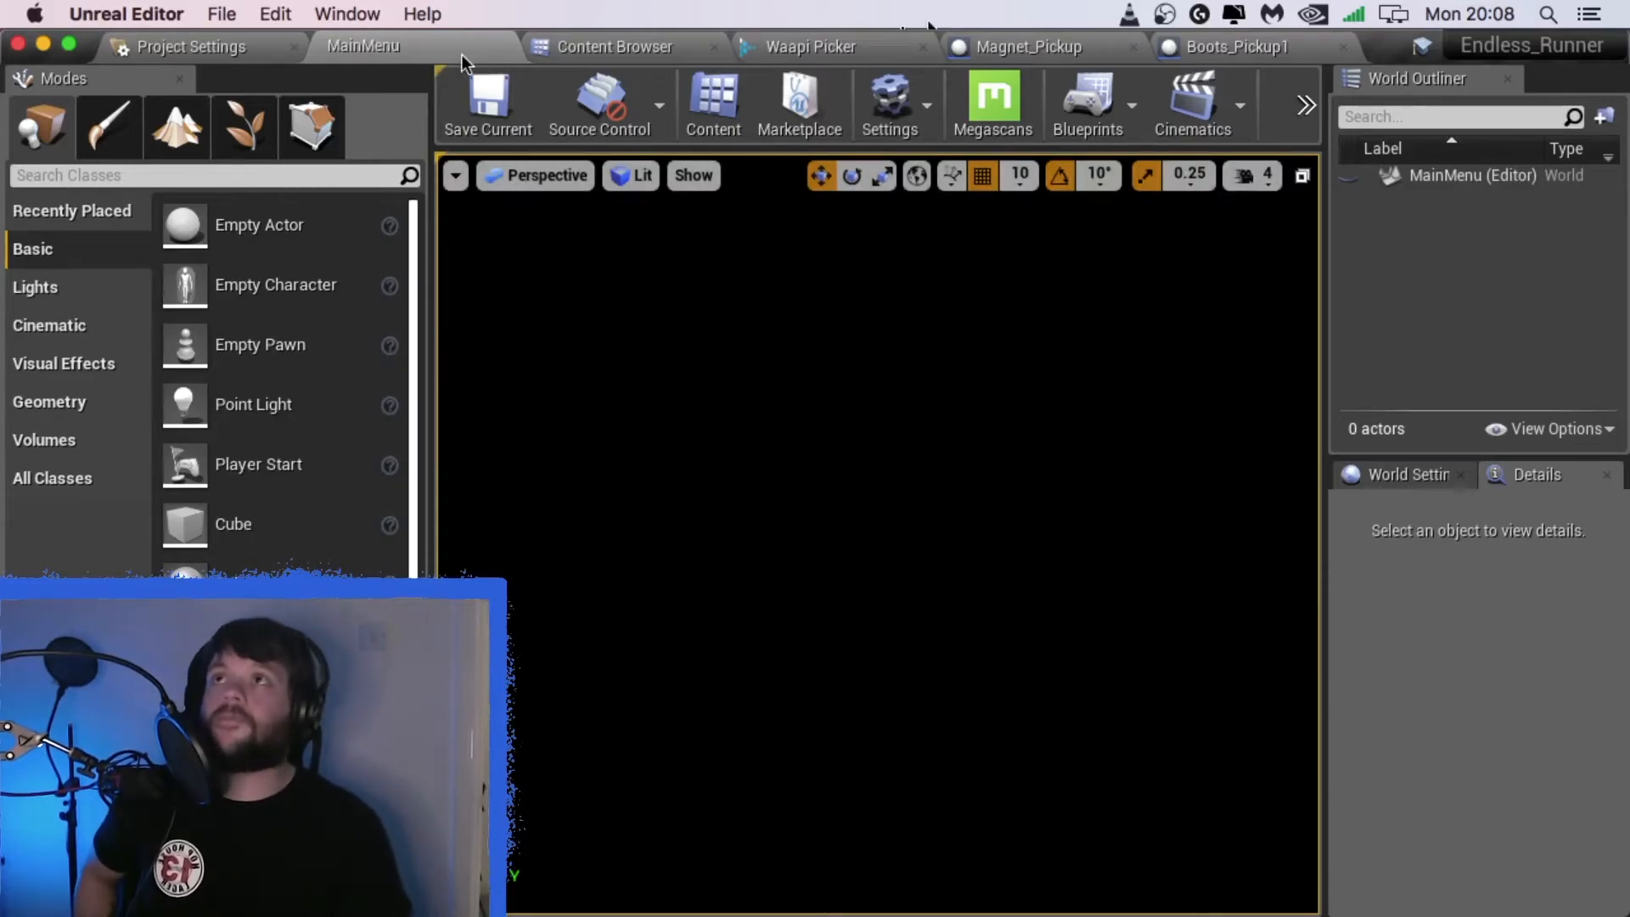
Step: Check the Wwise event assets in the Default_Work_Unit Music and SFX folders, selecting Coin_Pickup and Footseps
click(626, 47)
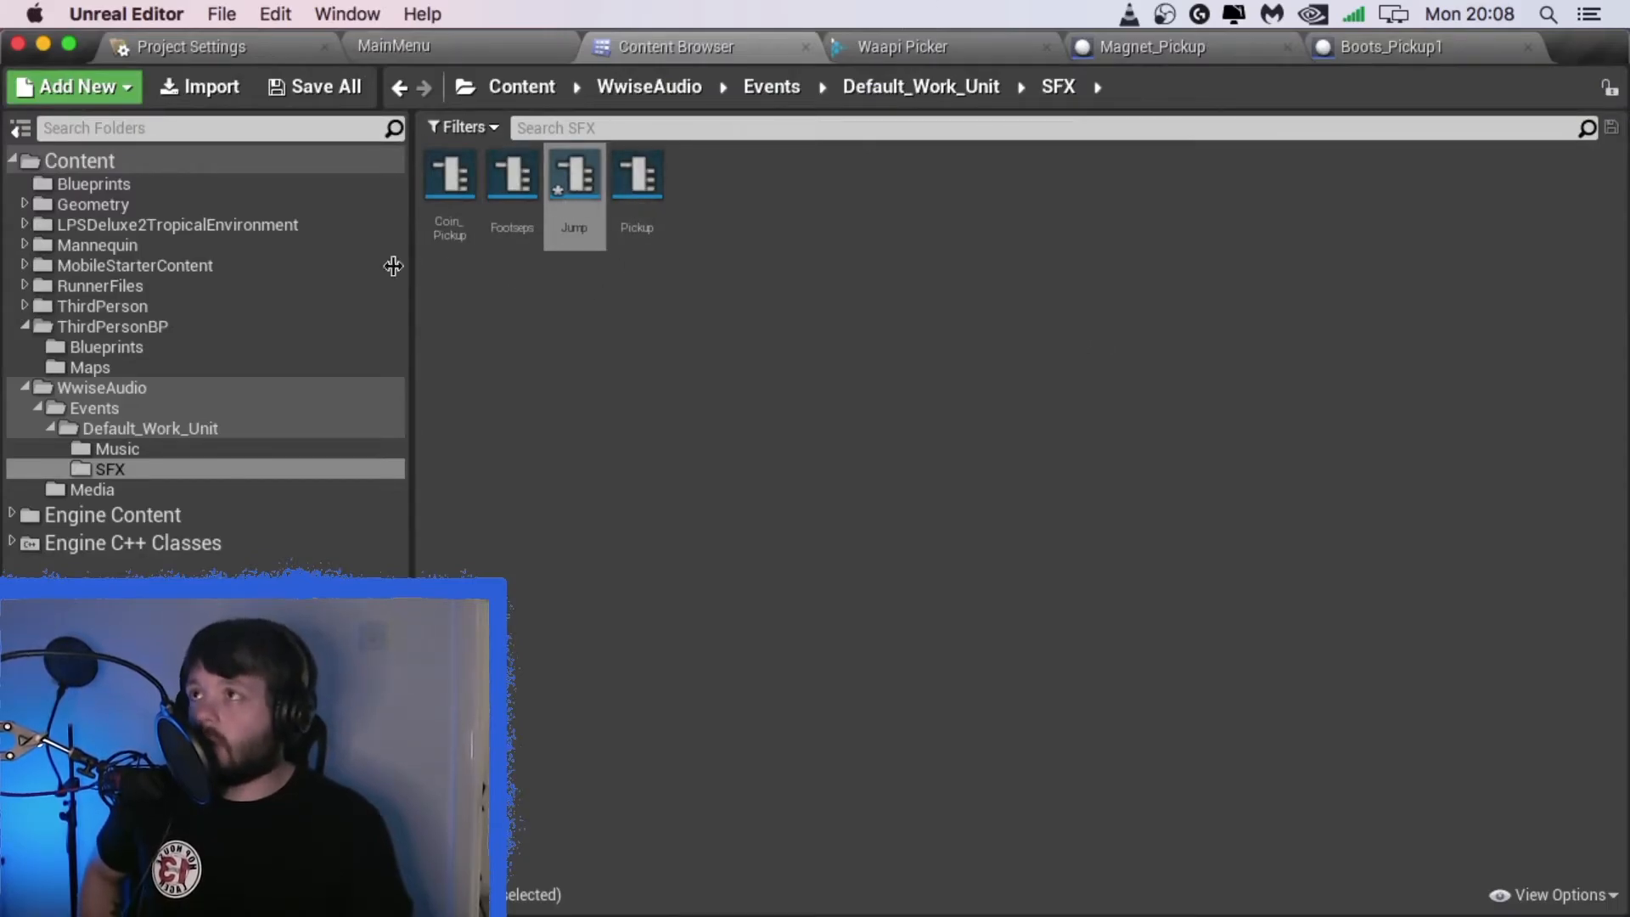
click(24, 387)
click(25, 389)
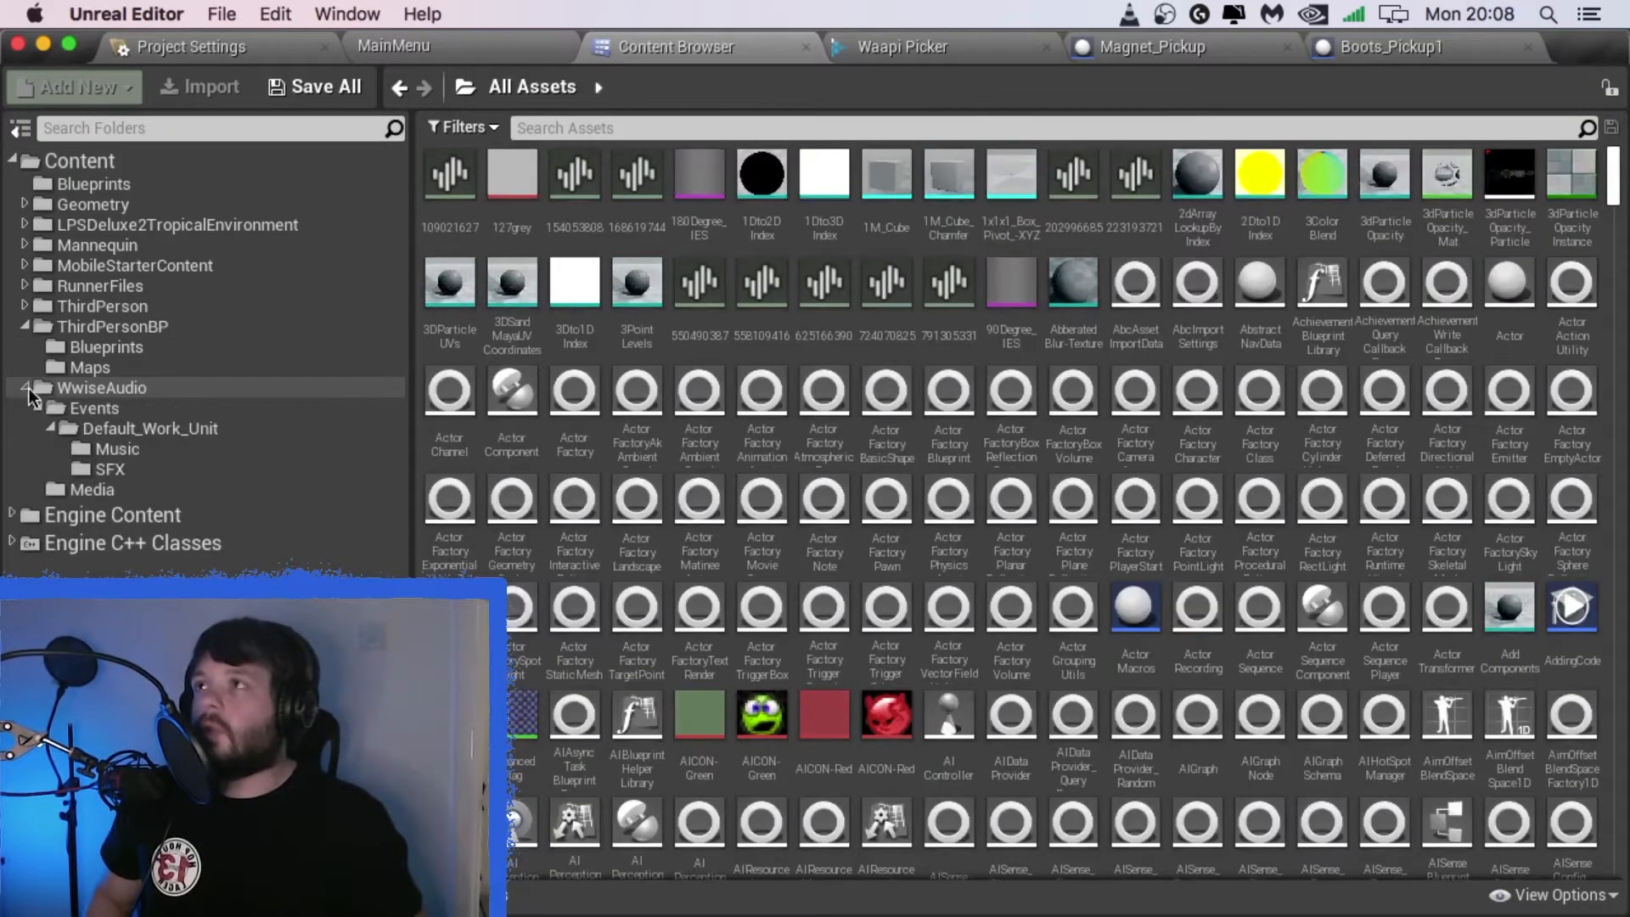
click(112, 409)
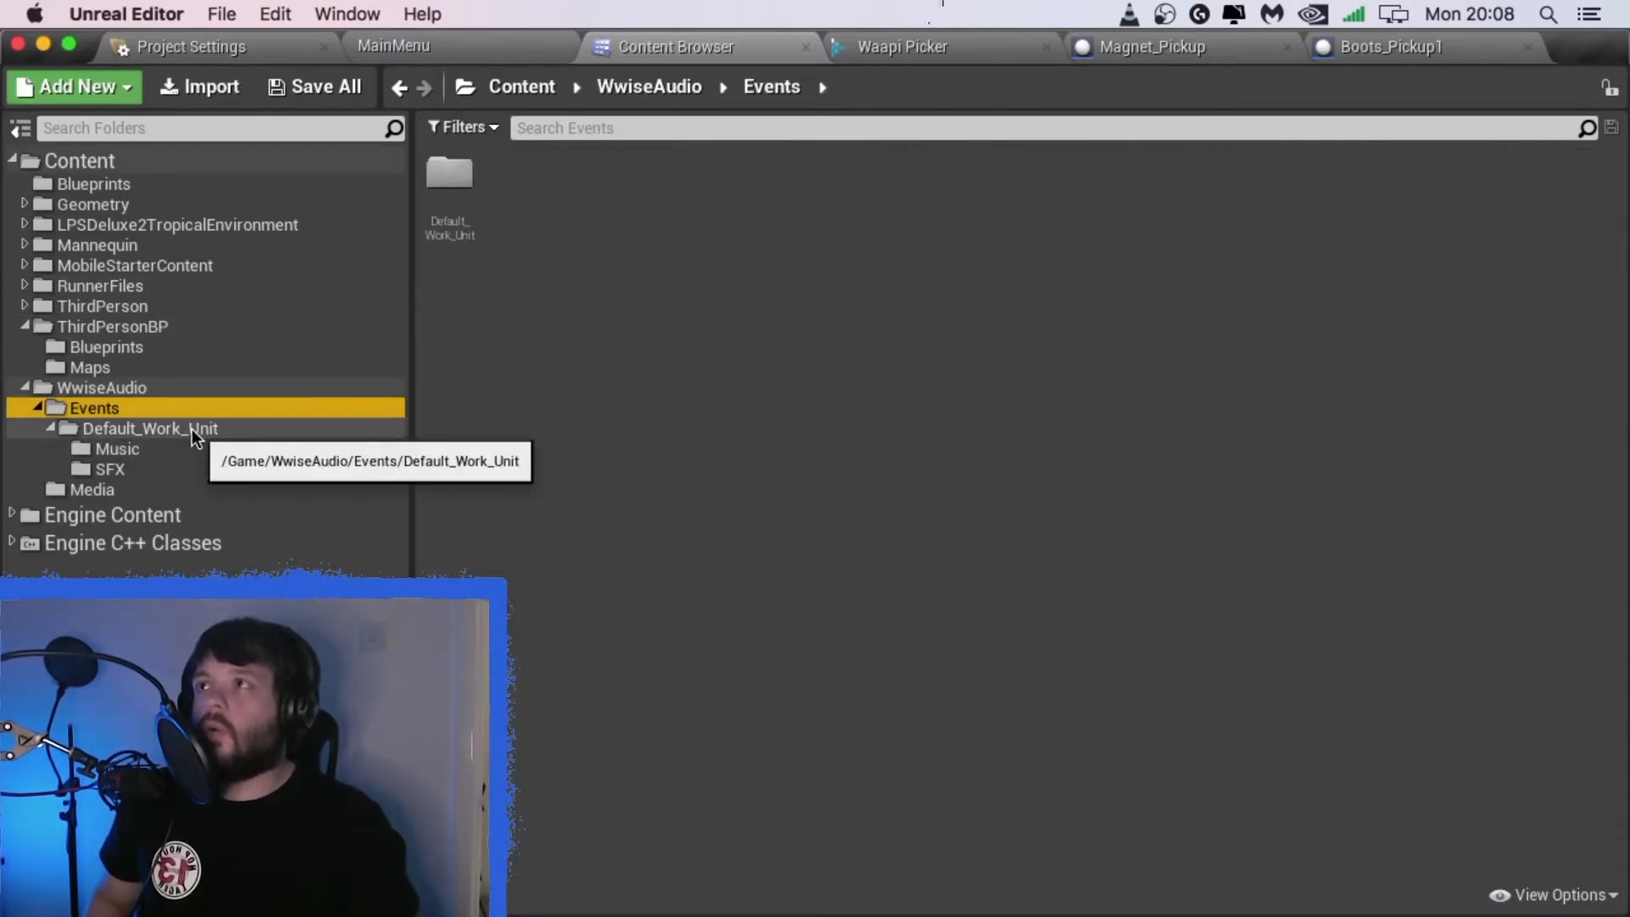
click(192, 430)
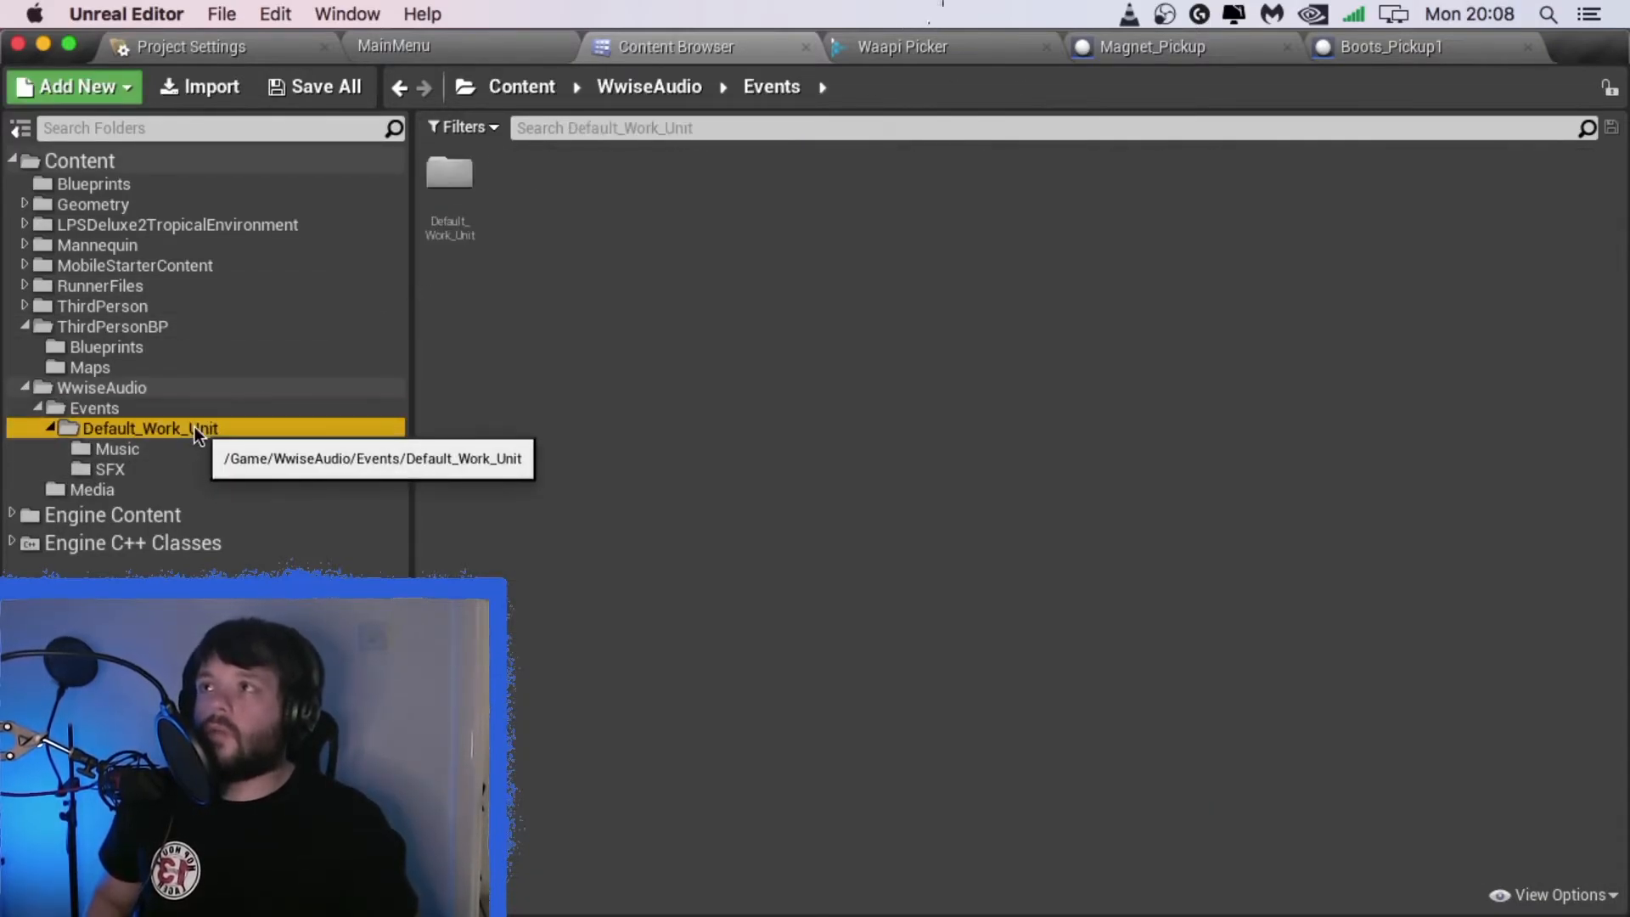
click(131, 450)
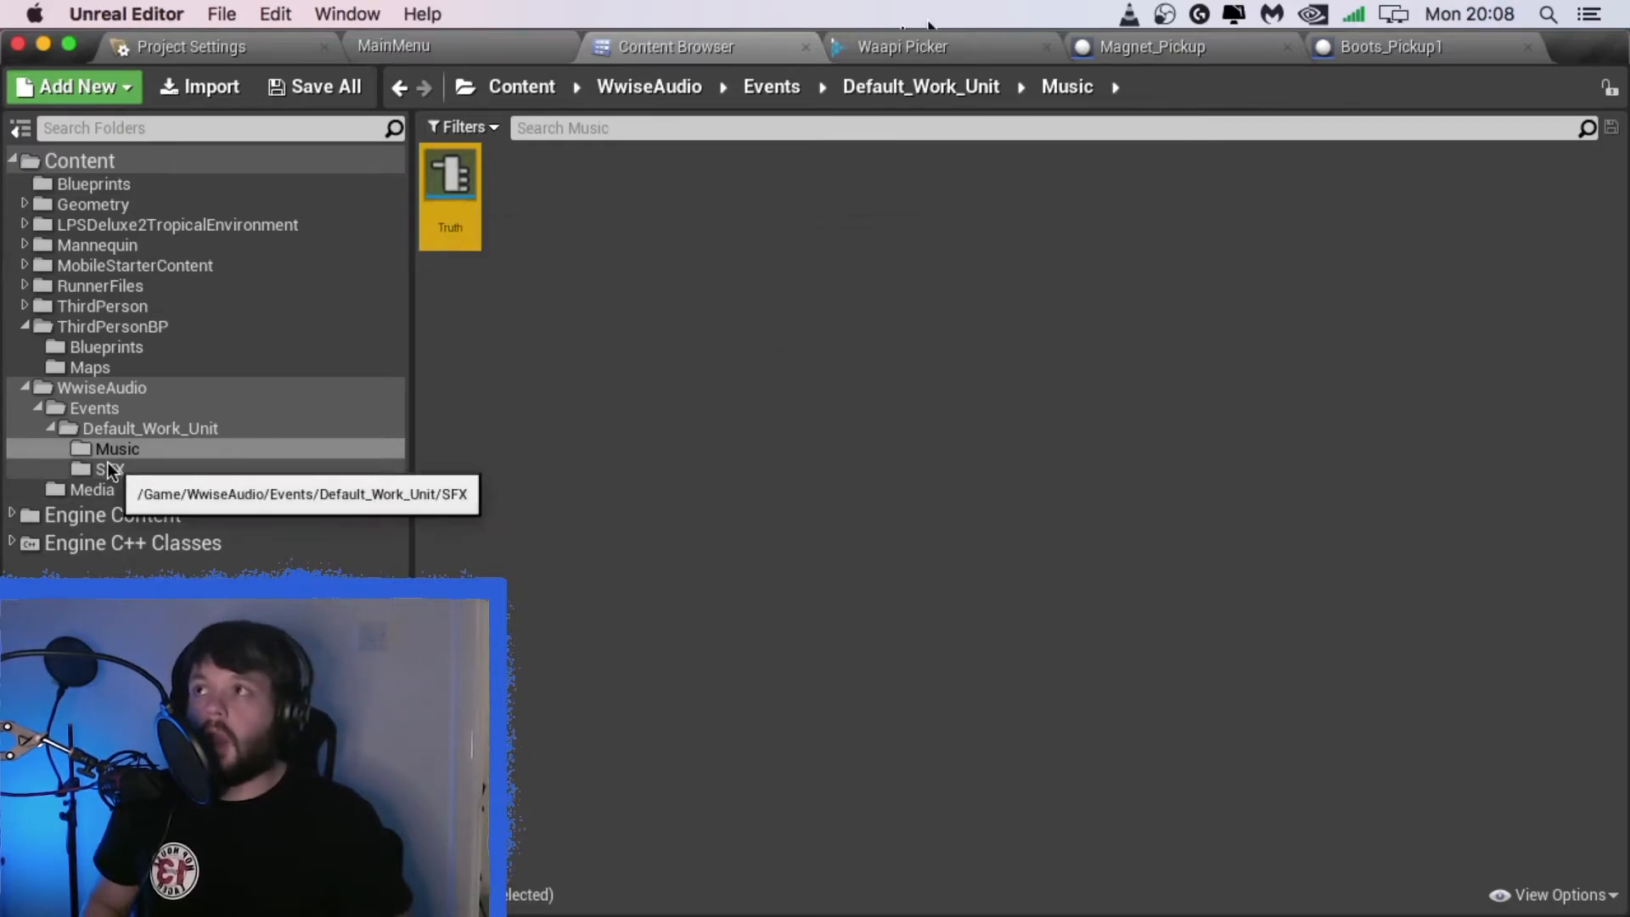
click(107, 469)
click(450, 222)
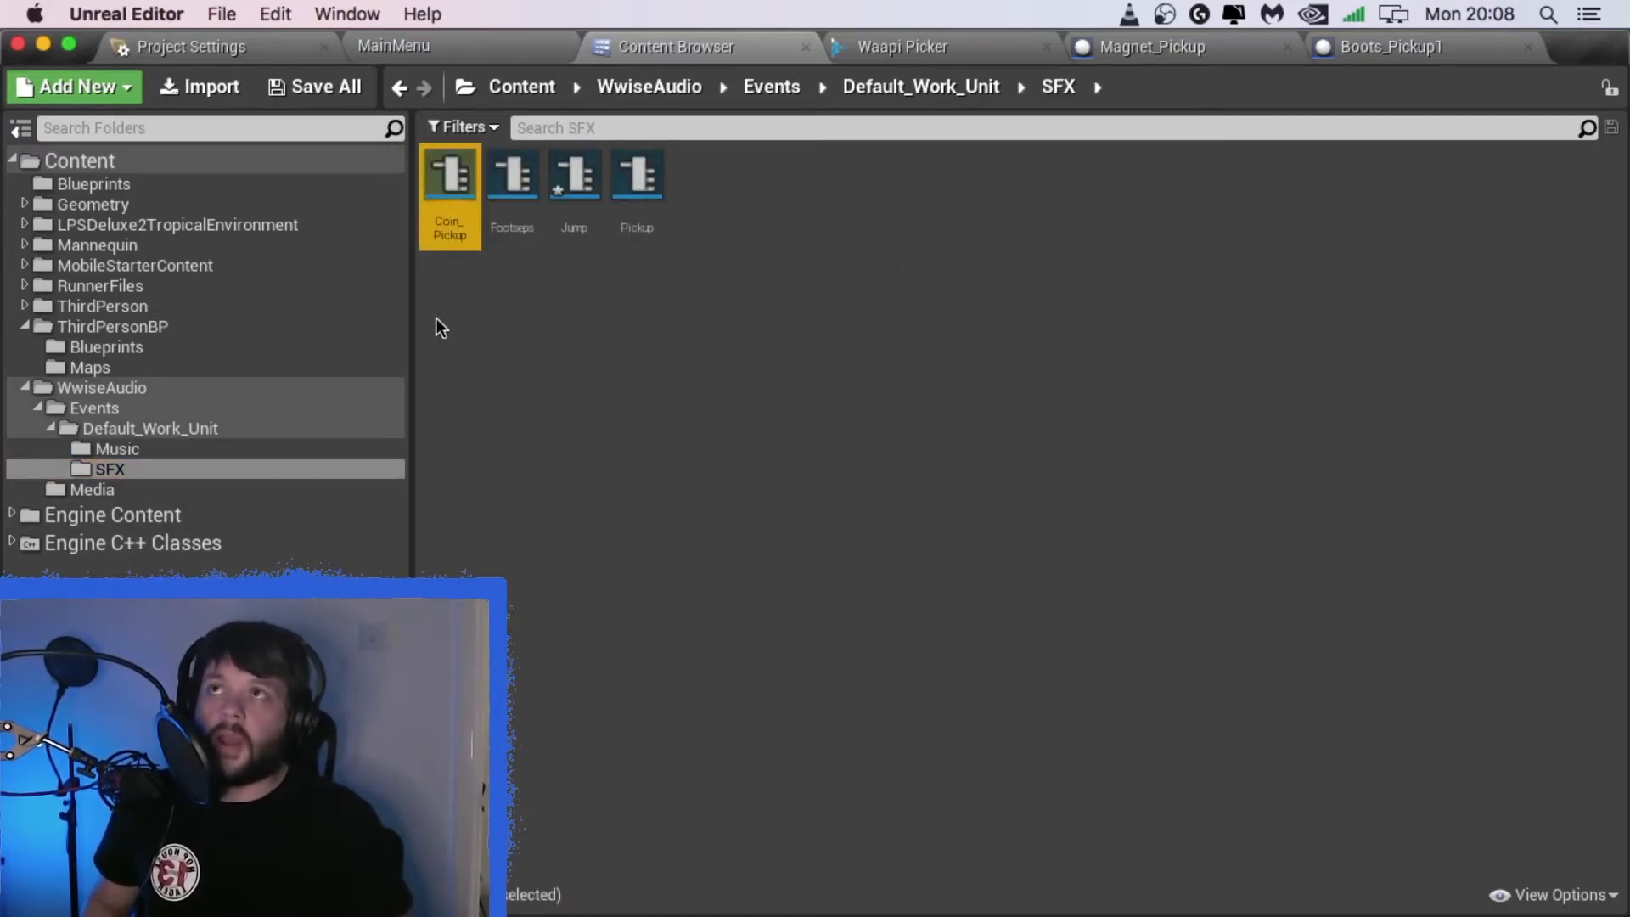
click(504, 223)
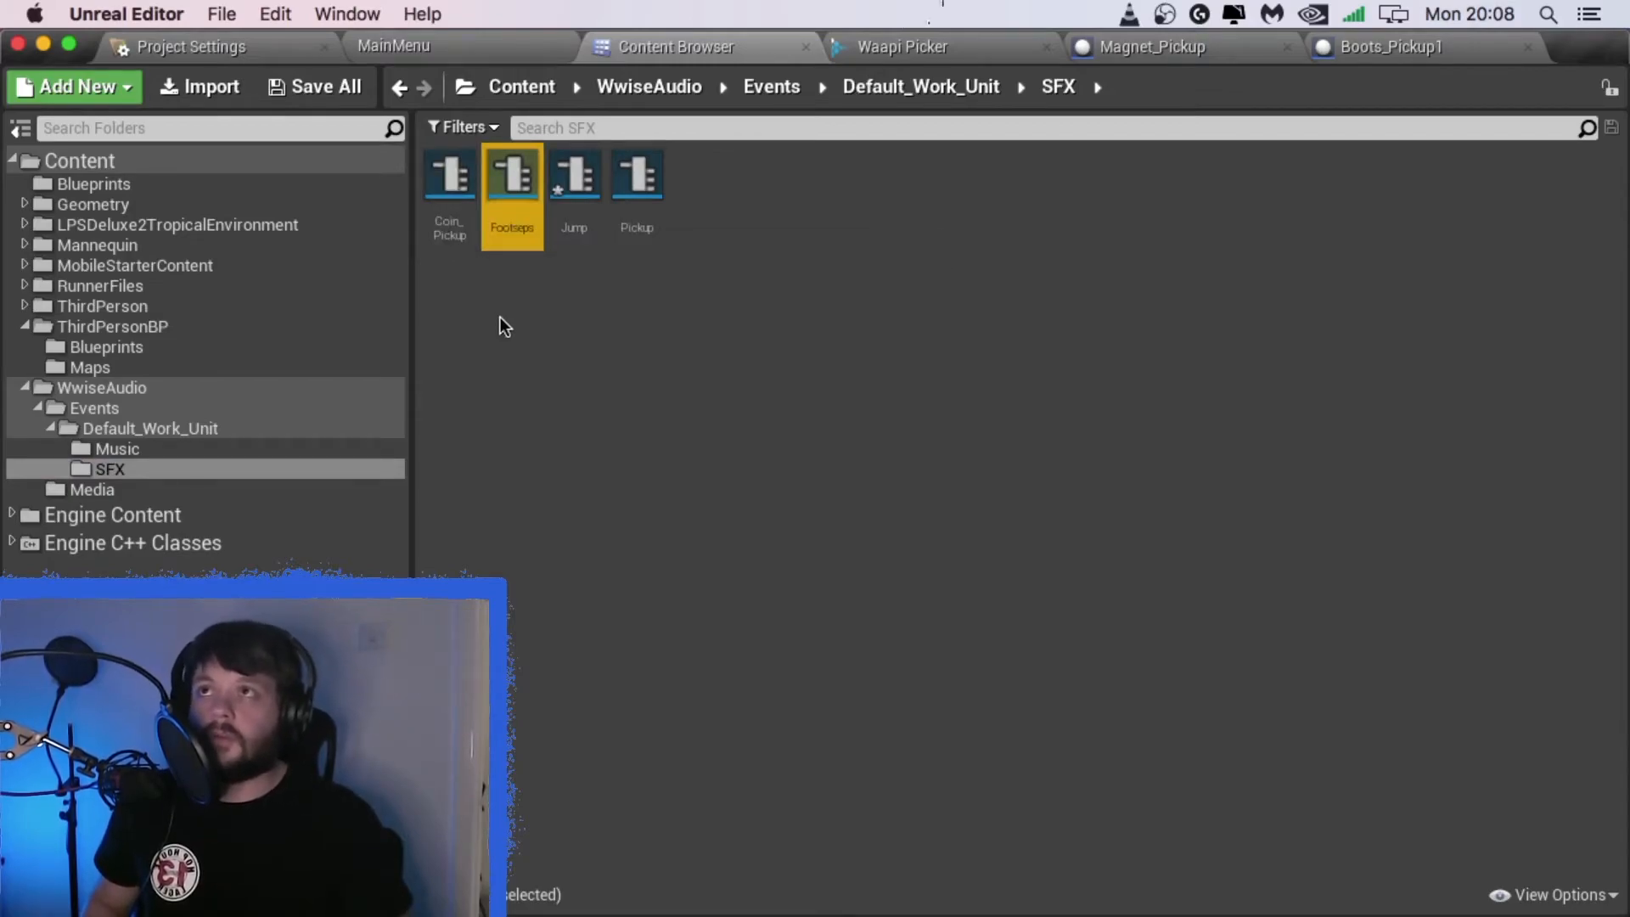
Step: Check the Jump and Pickup event assets in the SFX folder and expand the Coin_Pickup container in the Waapi Picker
click(577, 223)
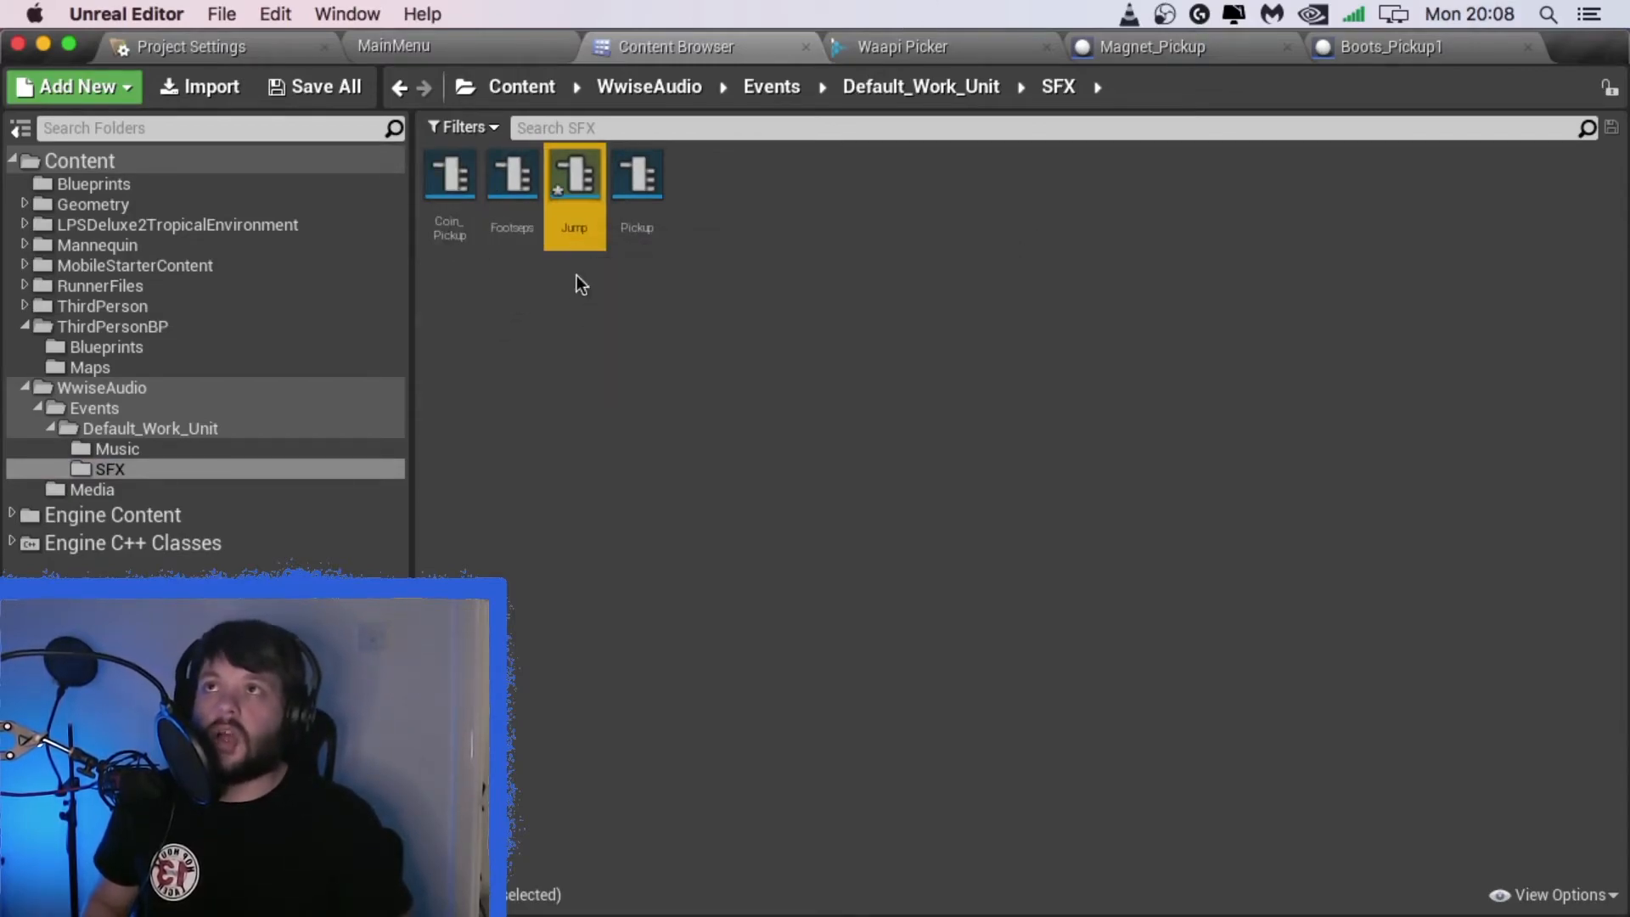
click(638, 223)
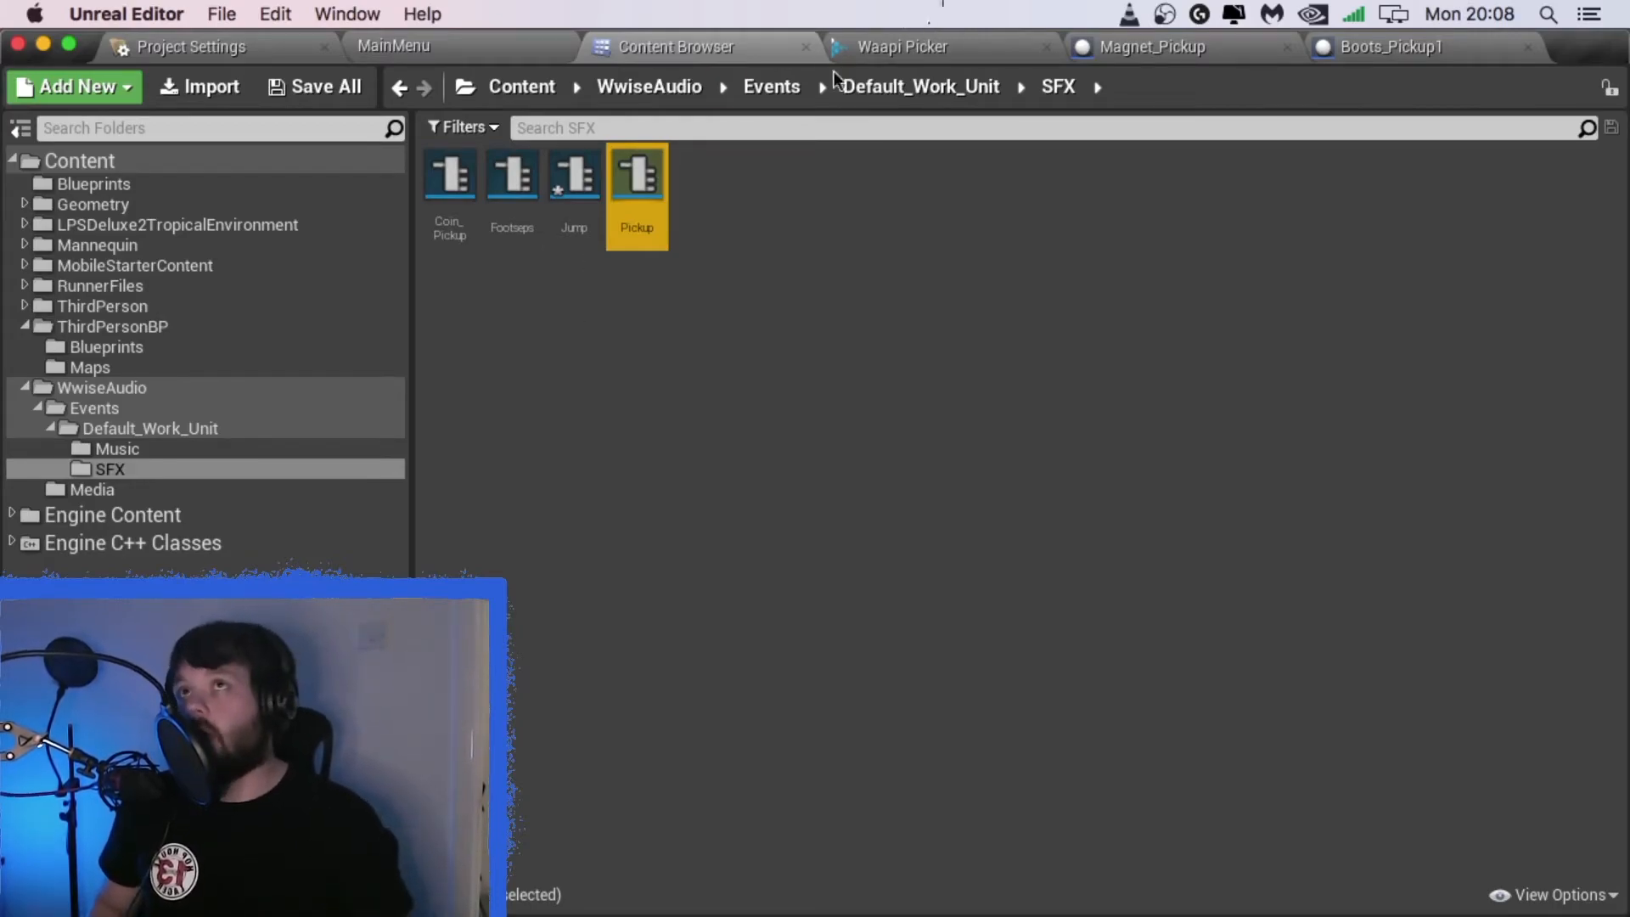
click(905, 49)
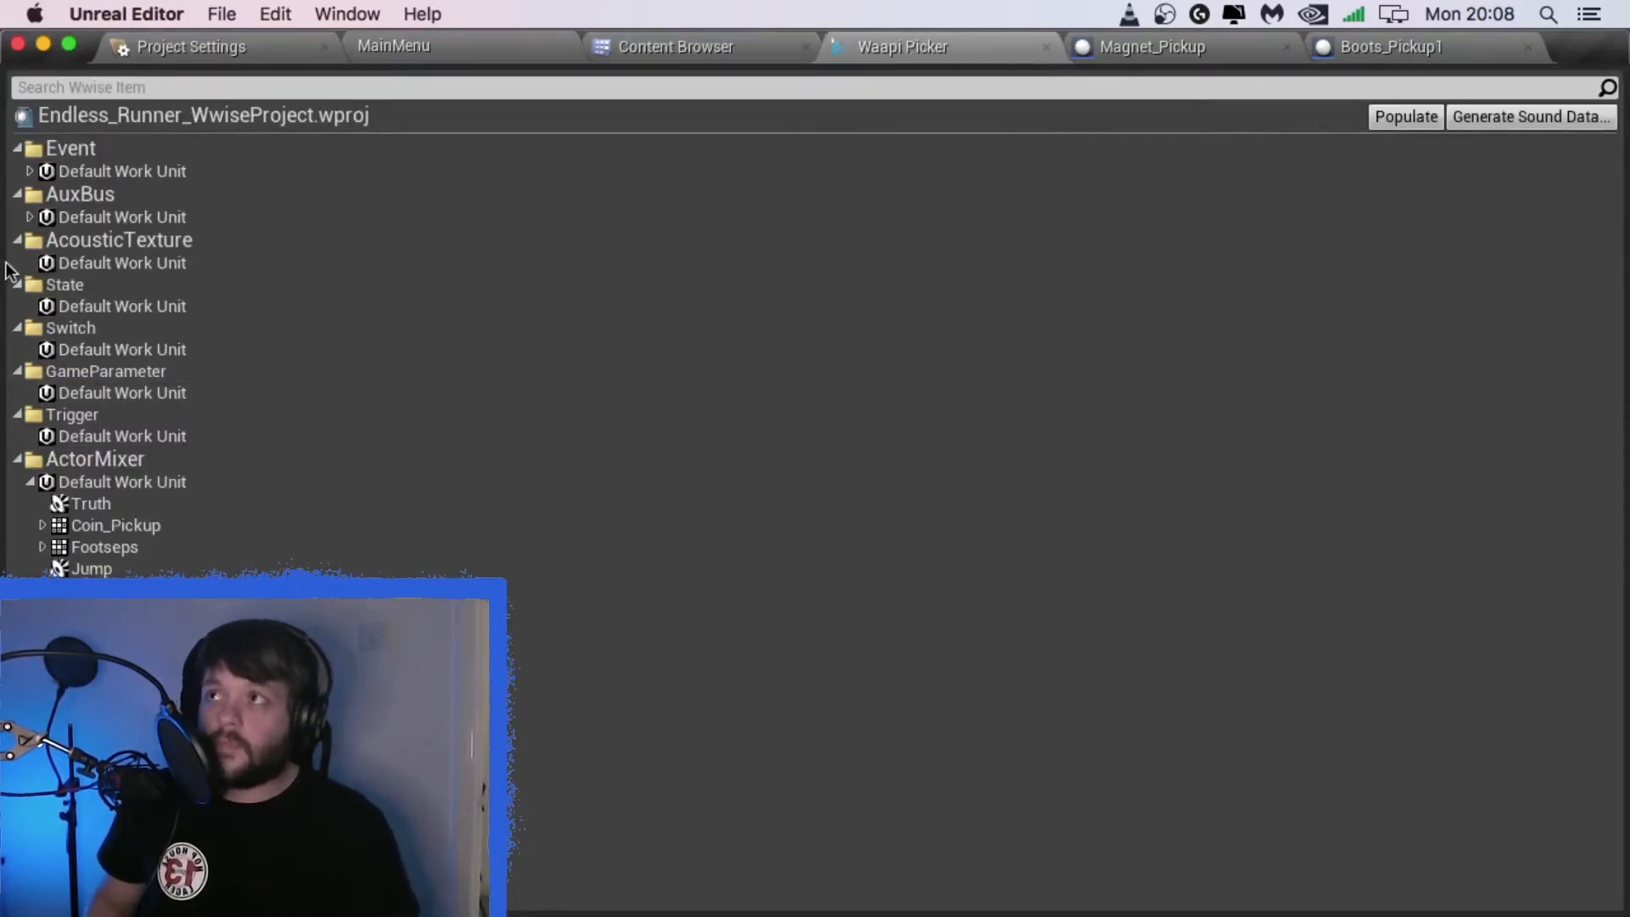
click(41, 526)
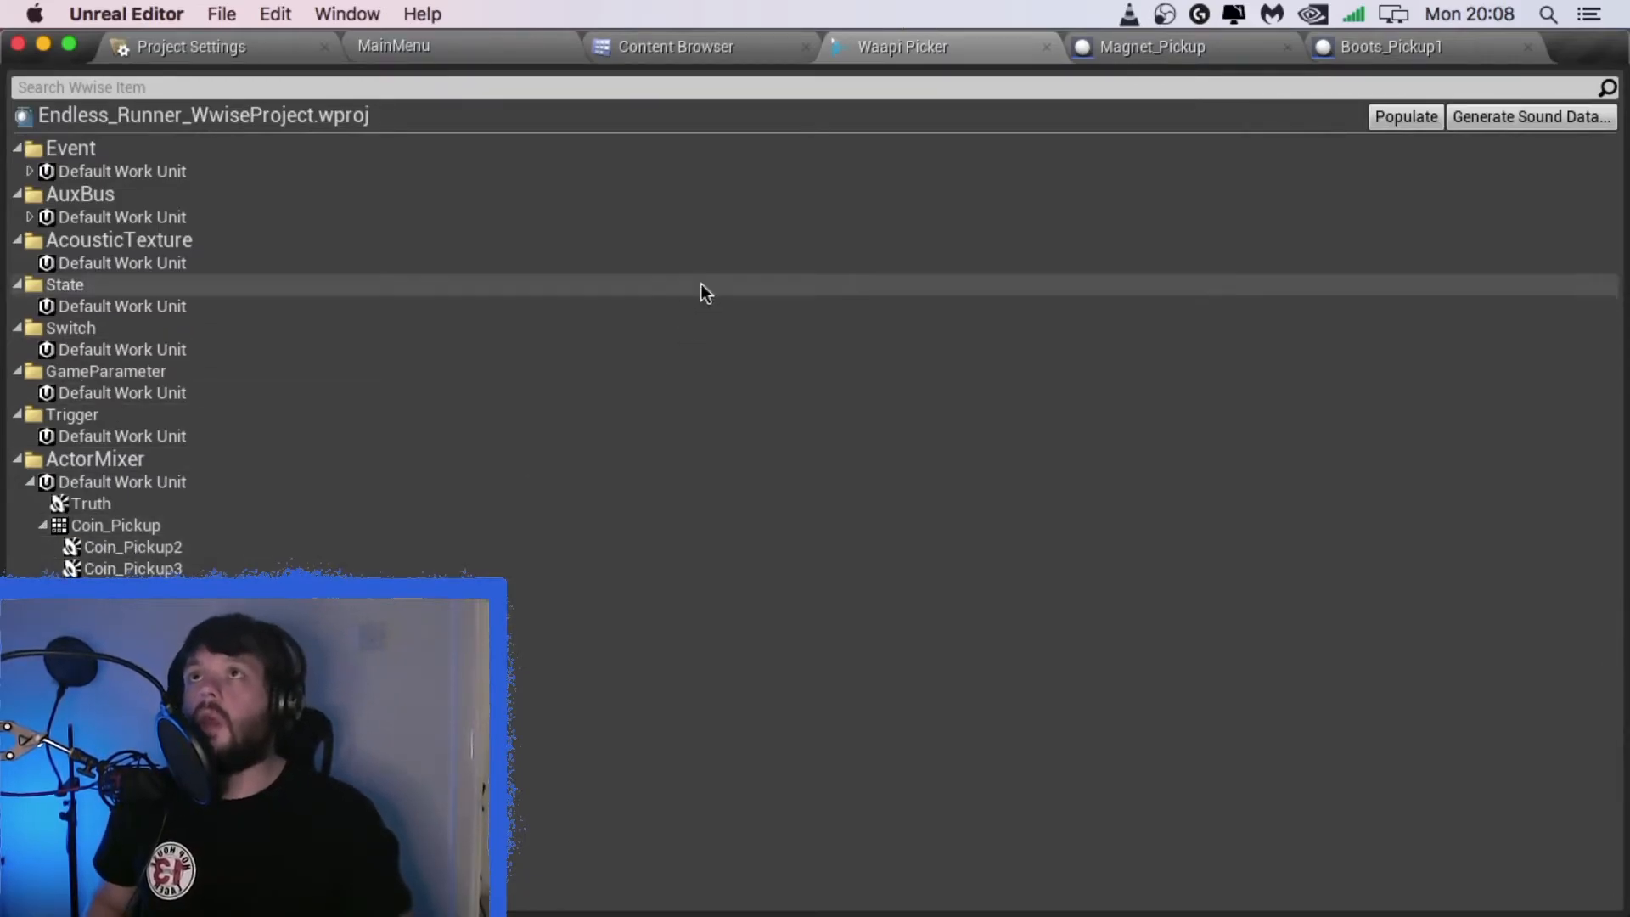
Step: Browse the Audiokinetic Actor functions among the available blueprint actions in the Magnet_Pickup Event Graph
click(1204, 53)
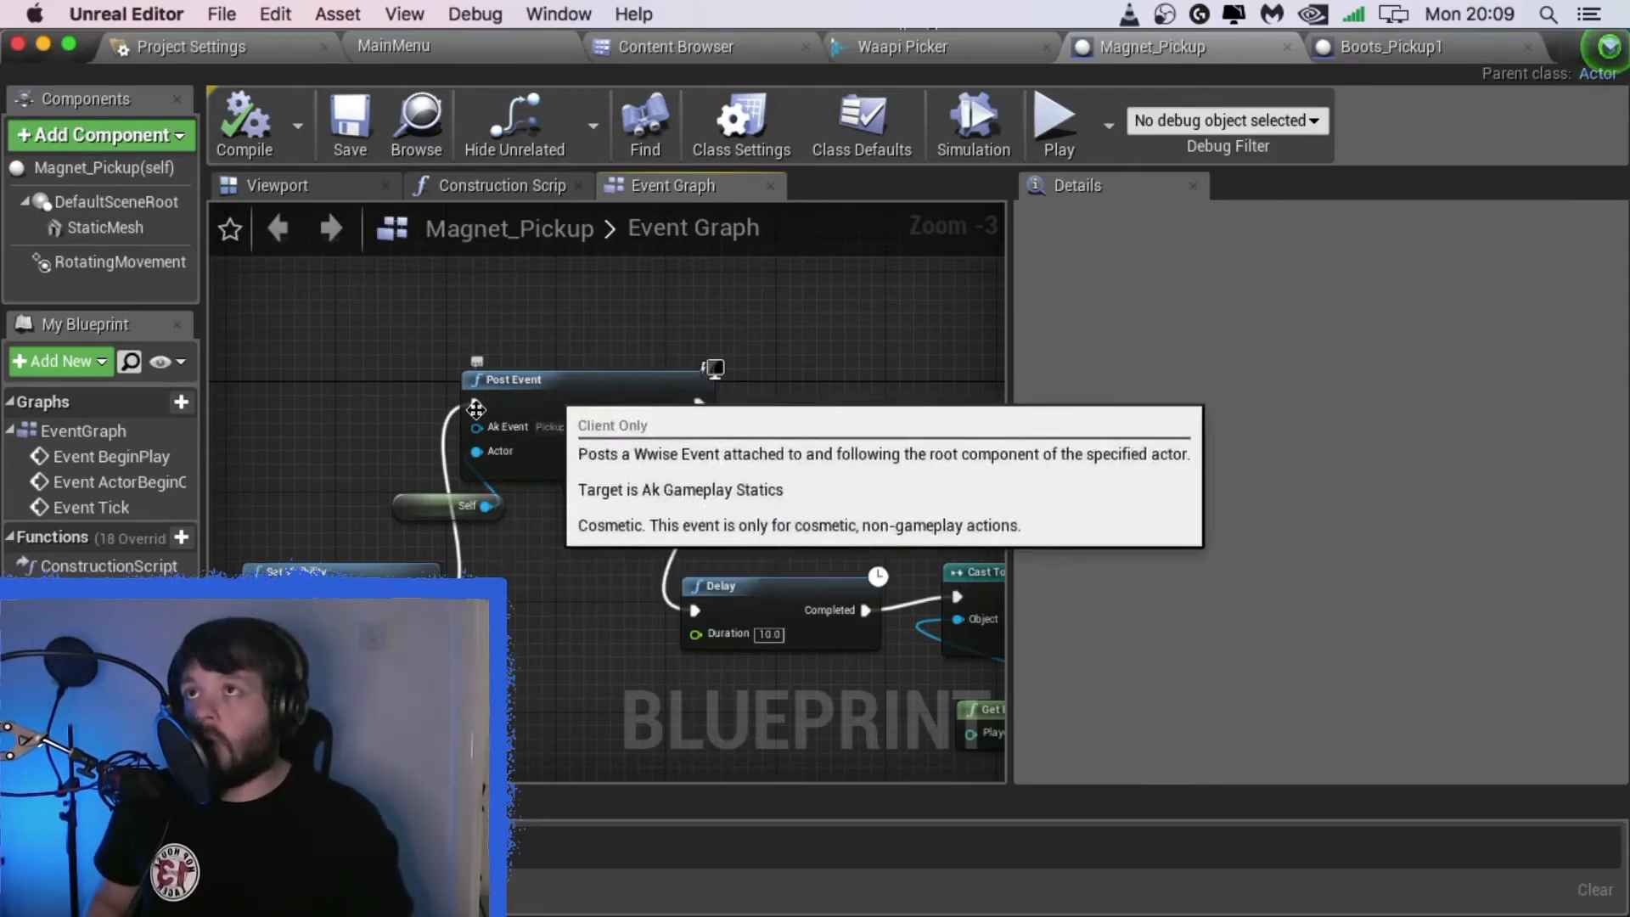
right_click(829, 374)
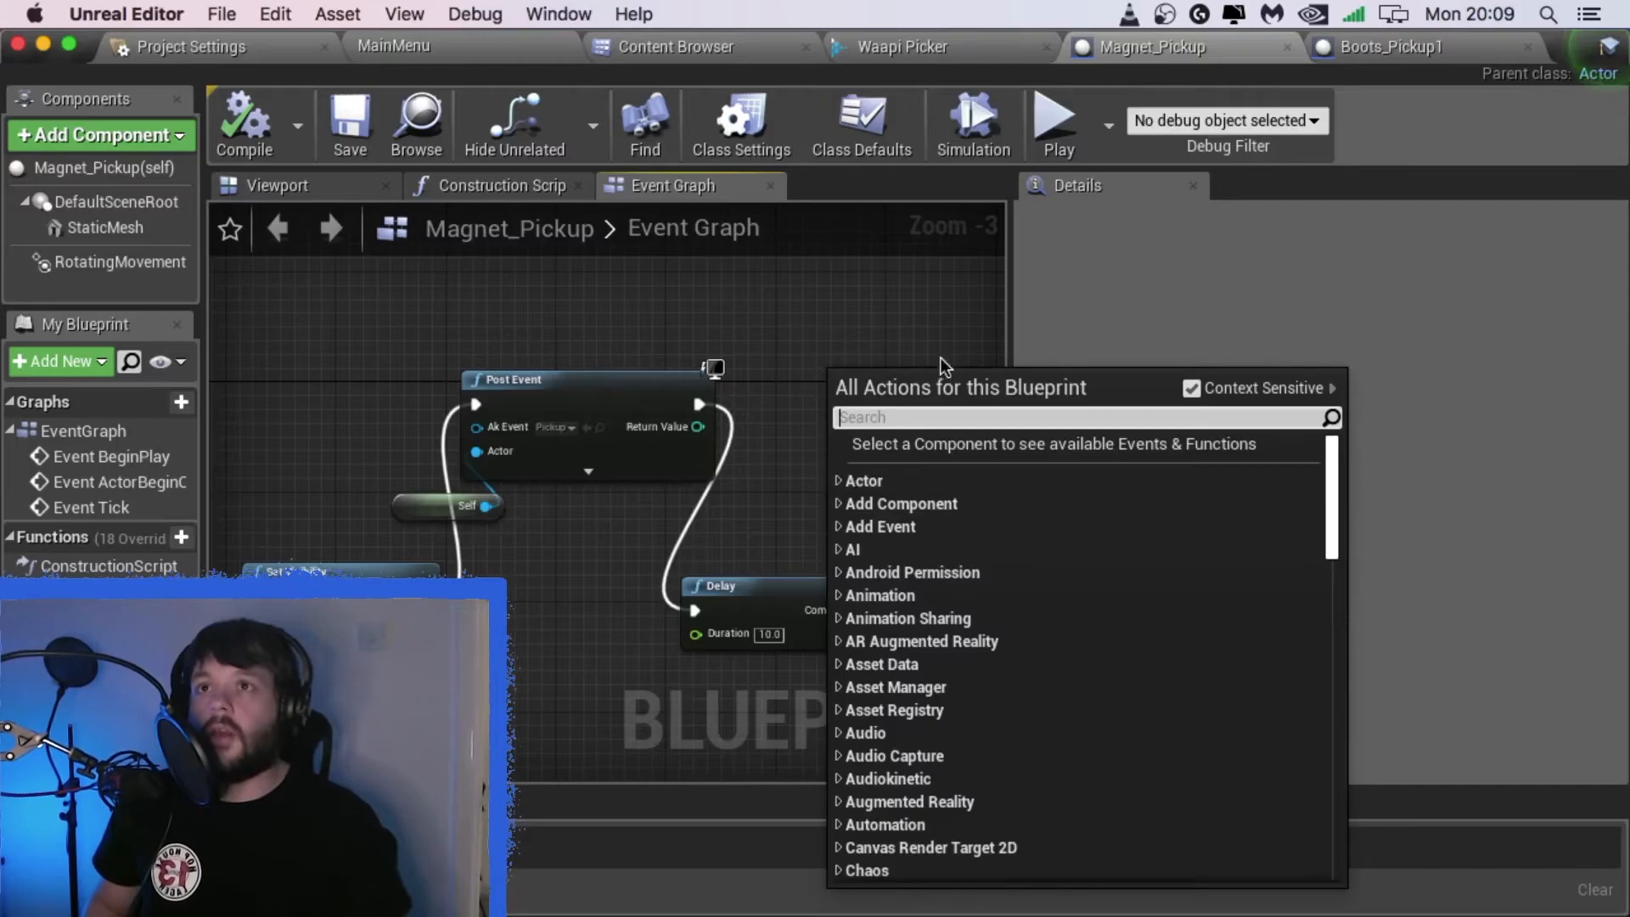
click(840, 779)
scroll(905, 703, down, 2)
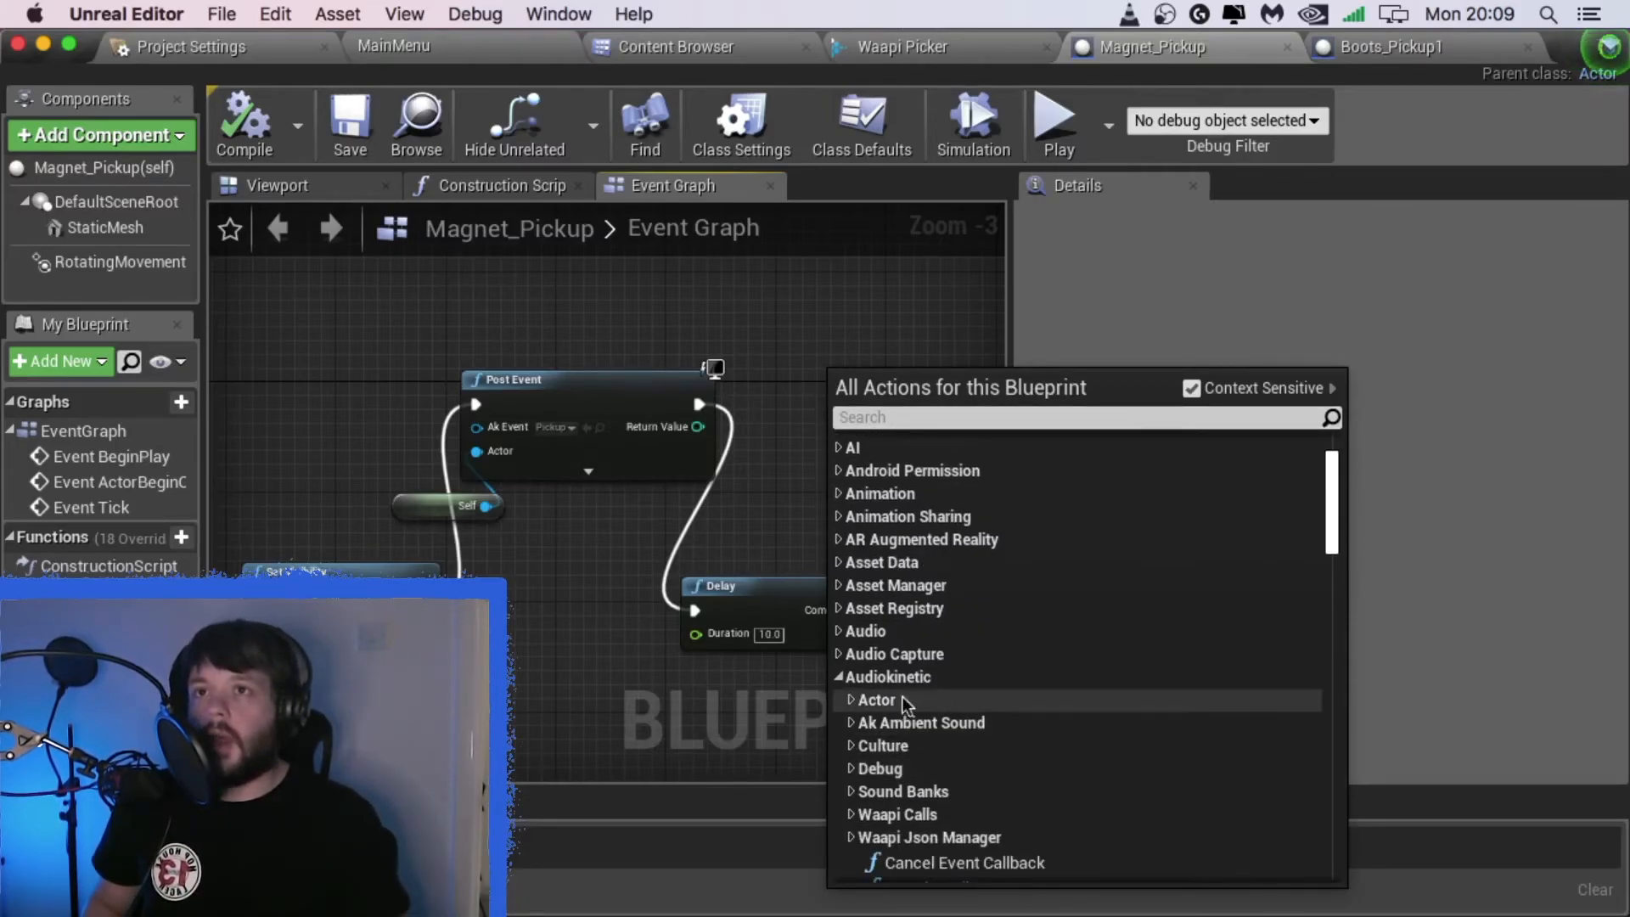
click(850, 701)
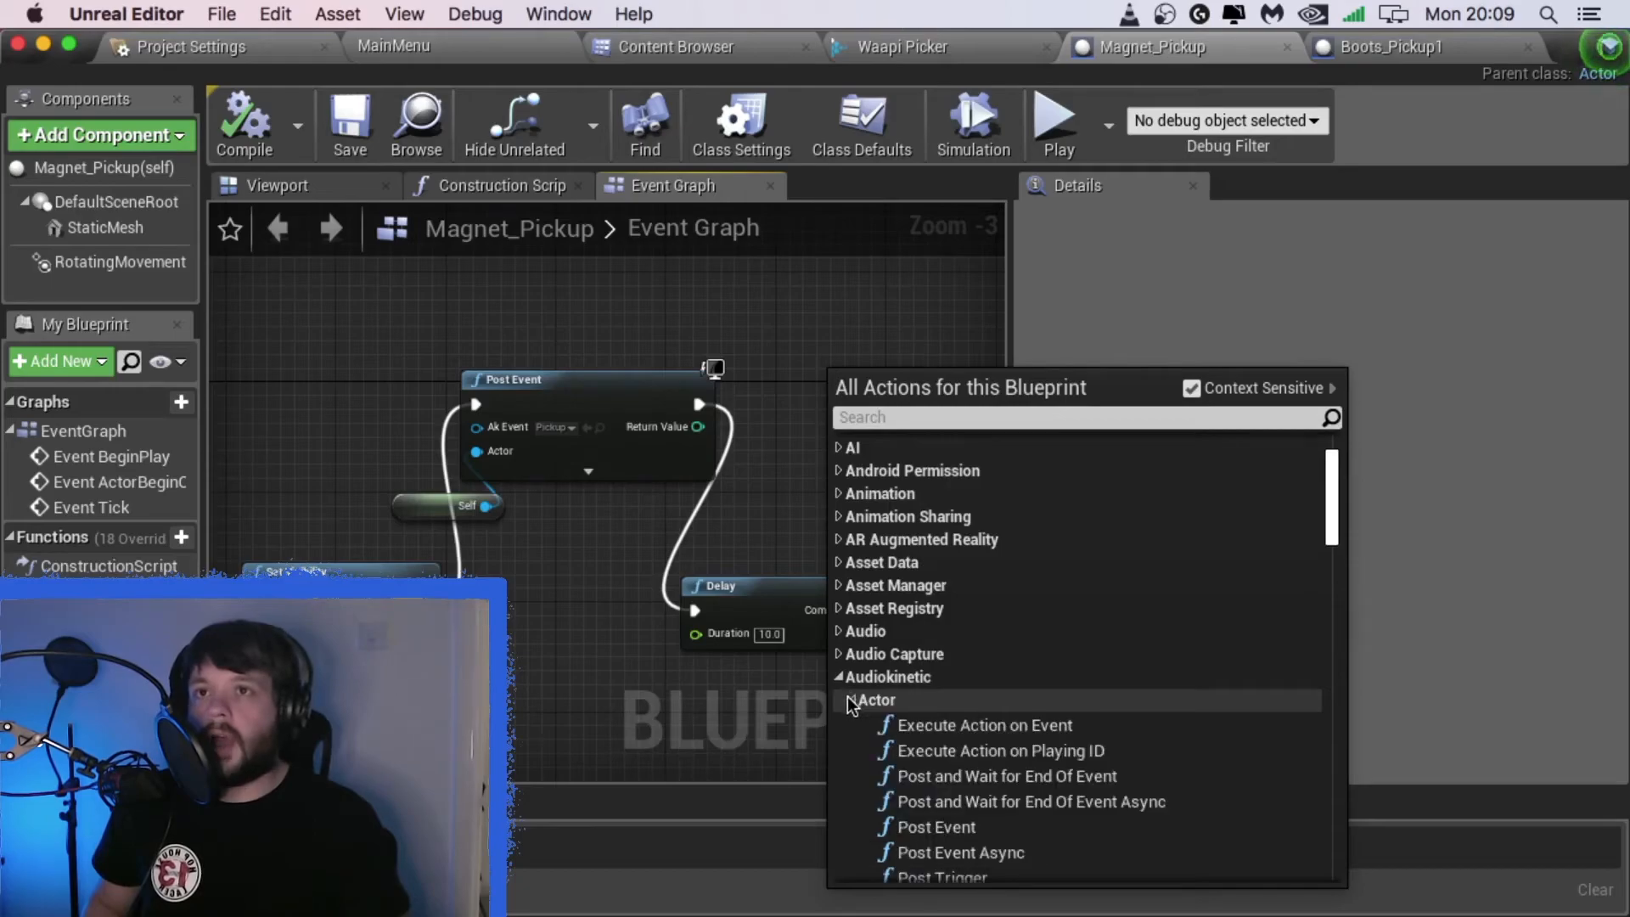
click(807, 325)
Step: Review the Ak Event choices on Magnet_Pickup's Post Event node and compare the Post Event setup in Boots_Pickup1
click(556, 428)
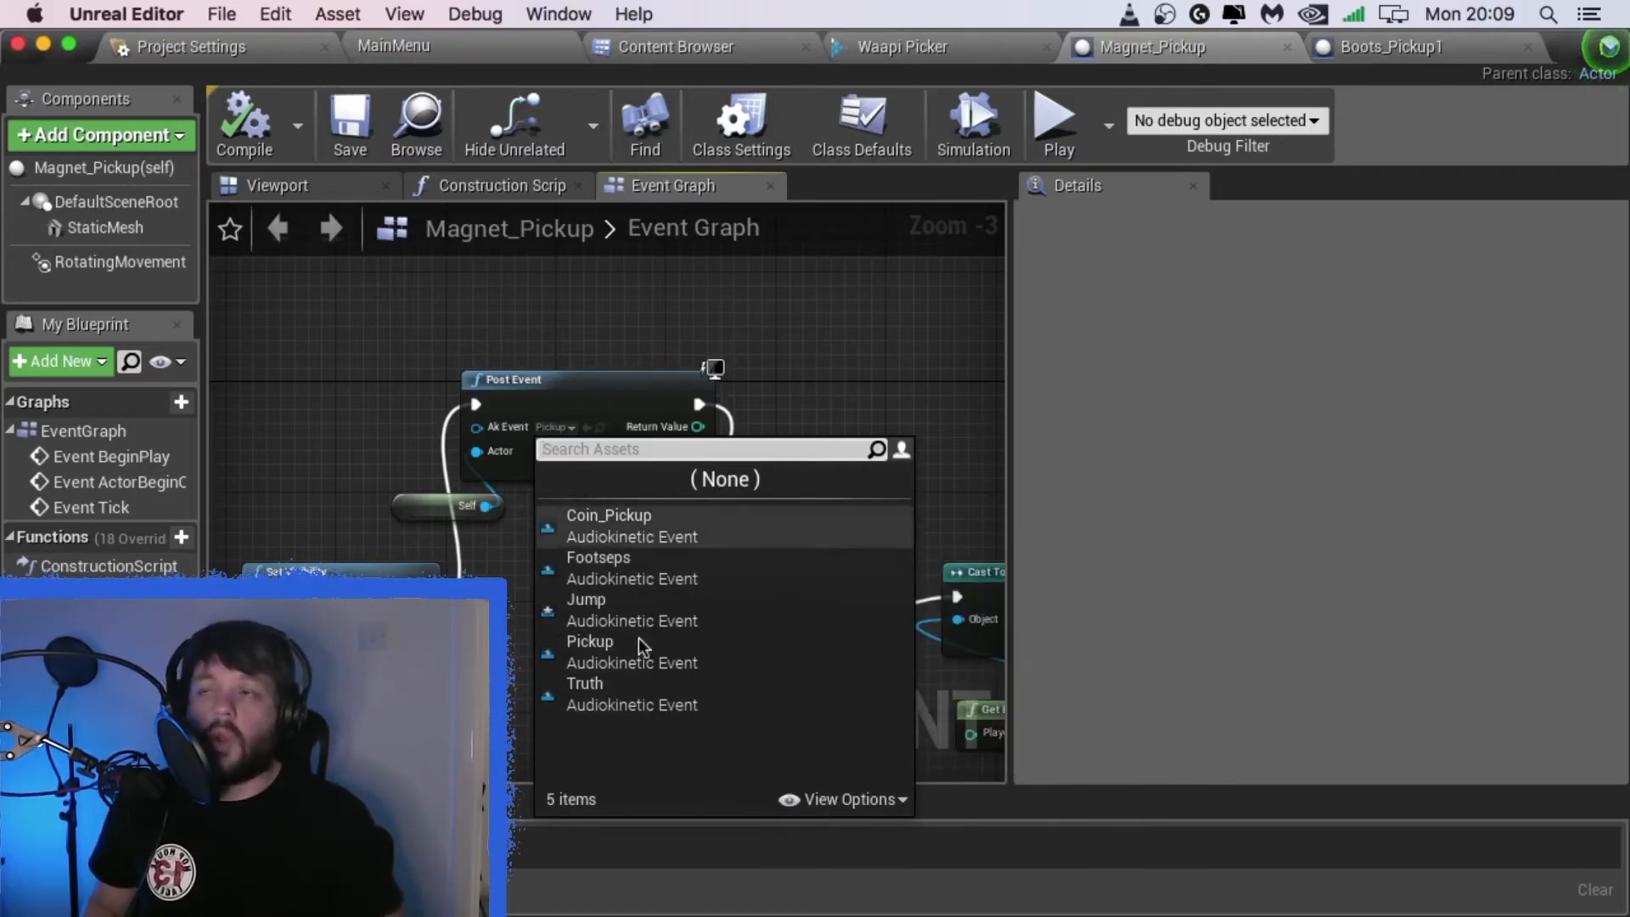
click(610, 289)
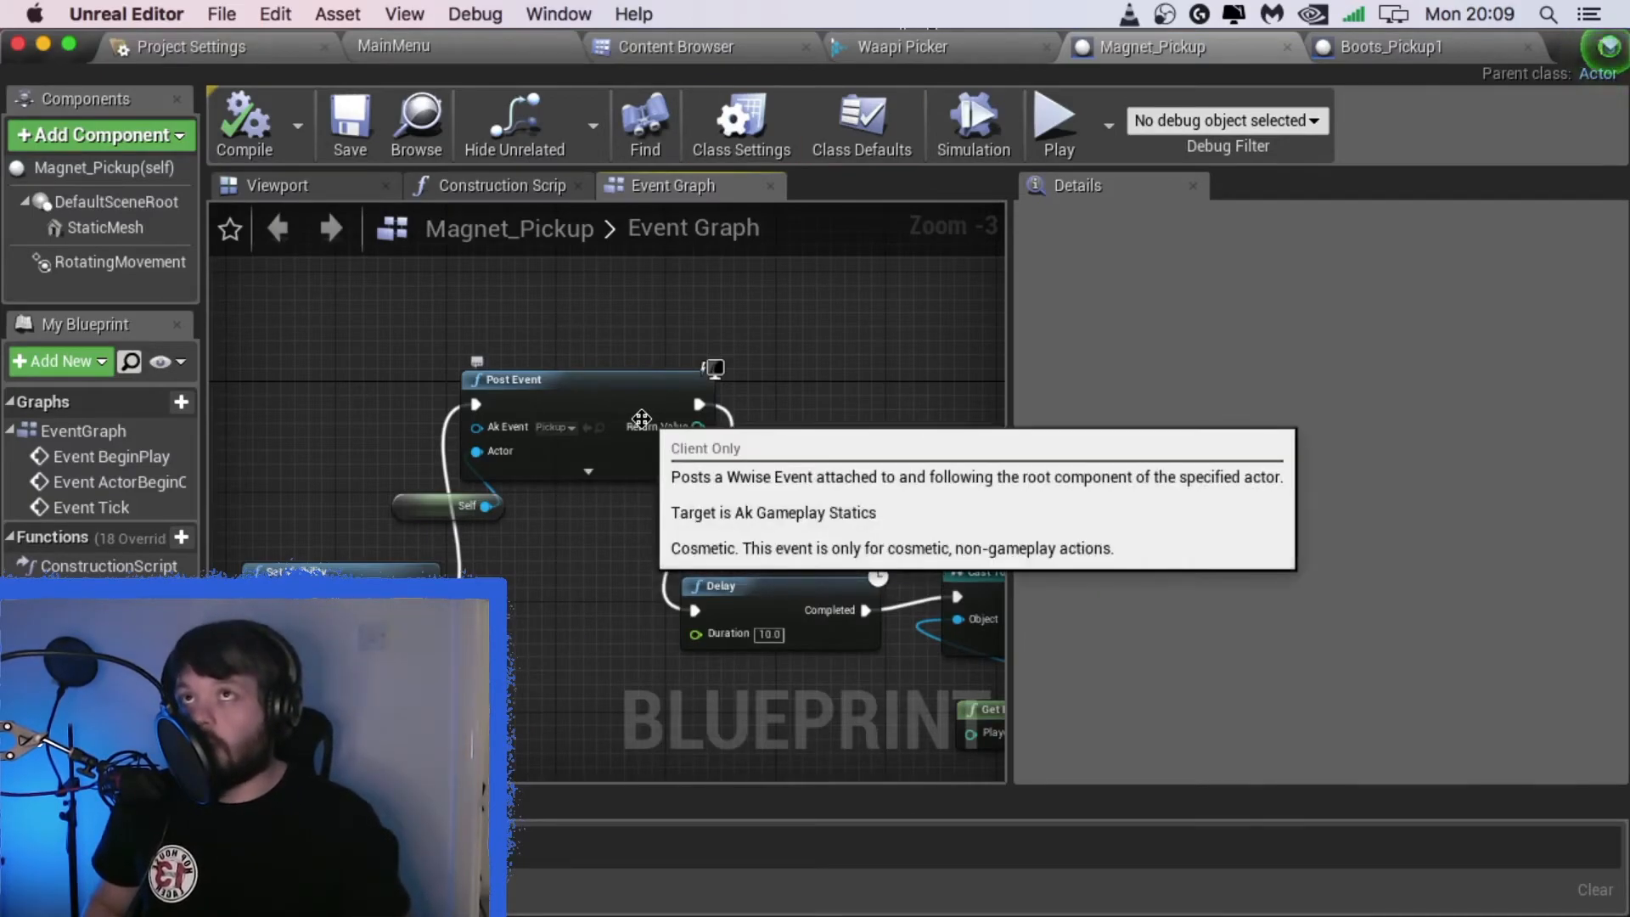
click(1486, 41)
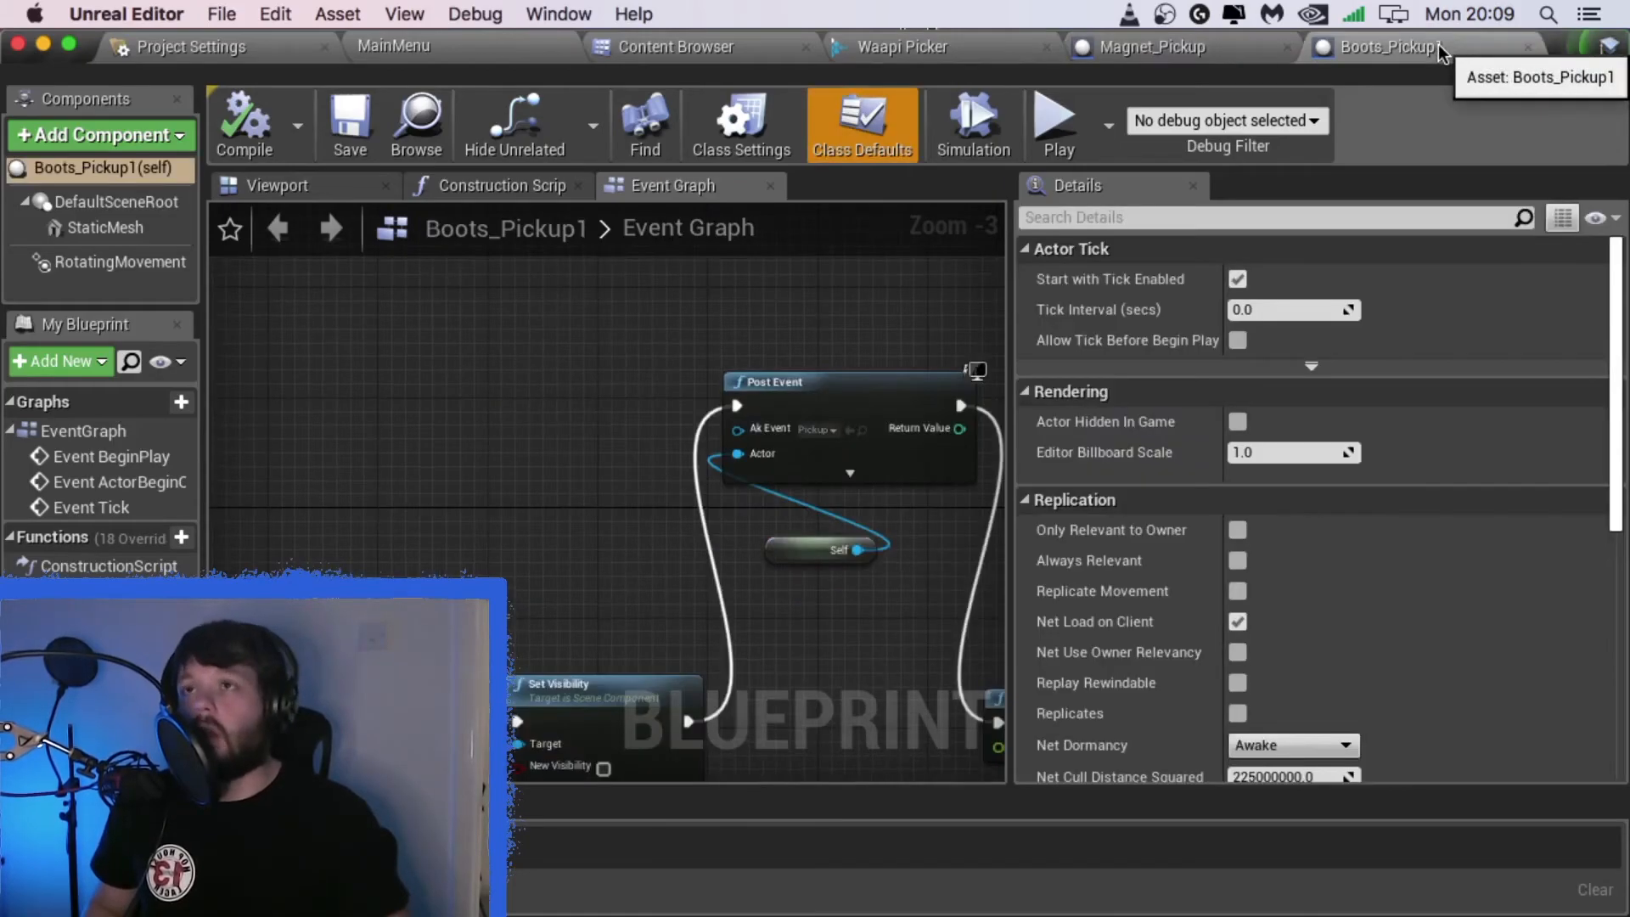
drag(594, 434, 273, 460)
click(1144, 52)
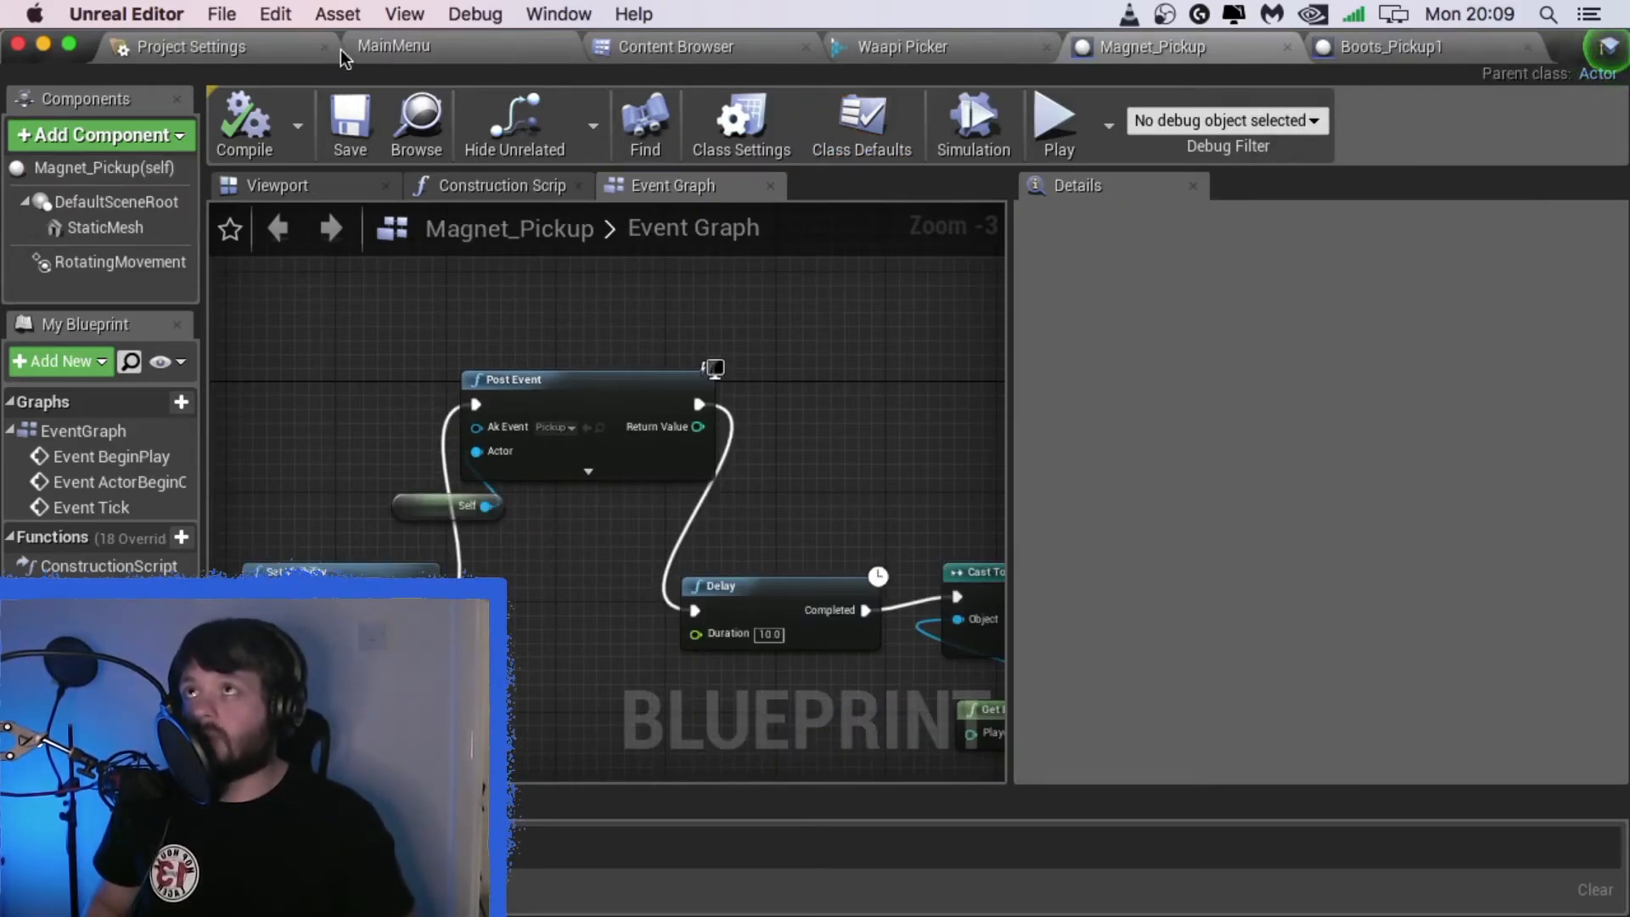
Step: Open the MainMenu Level Blueprint and follow its Event Graph through the Post Event node to Add to Viewport
click(374, 47)
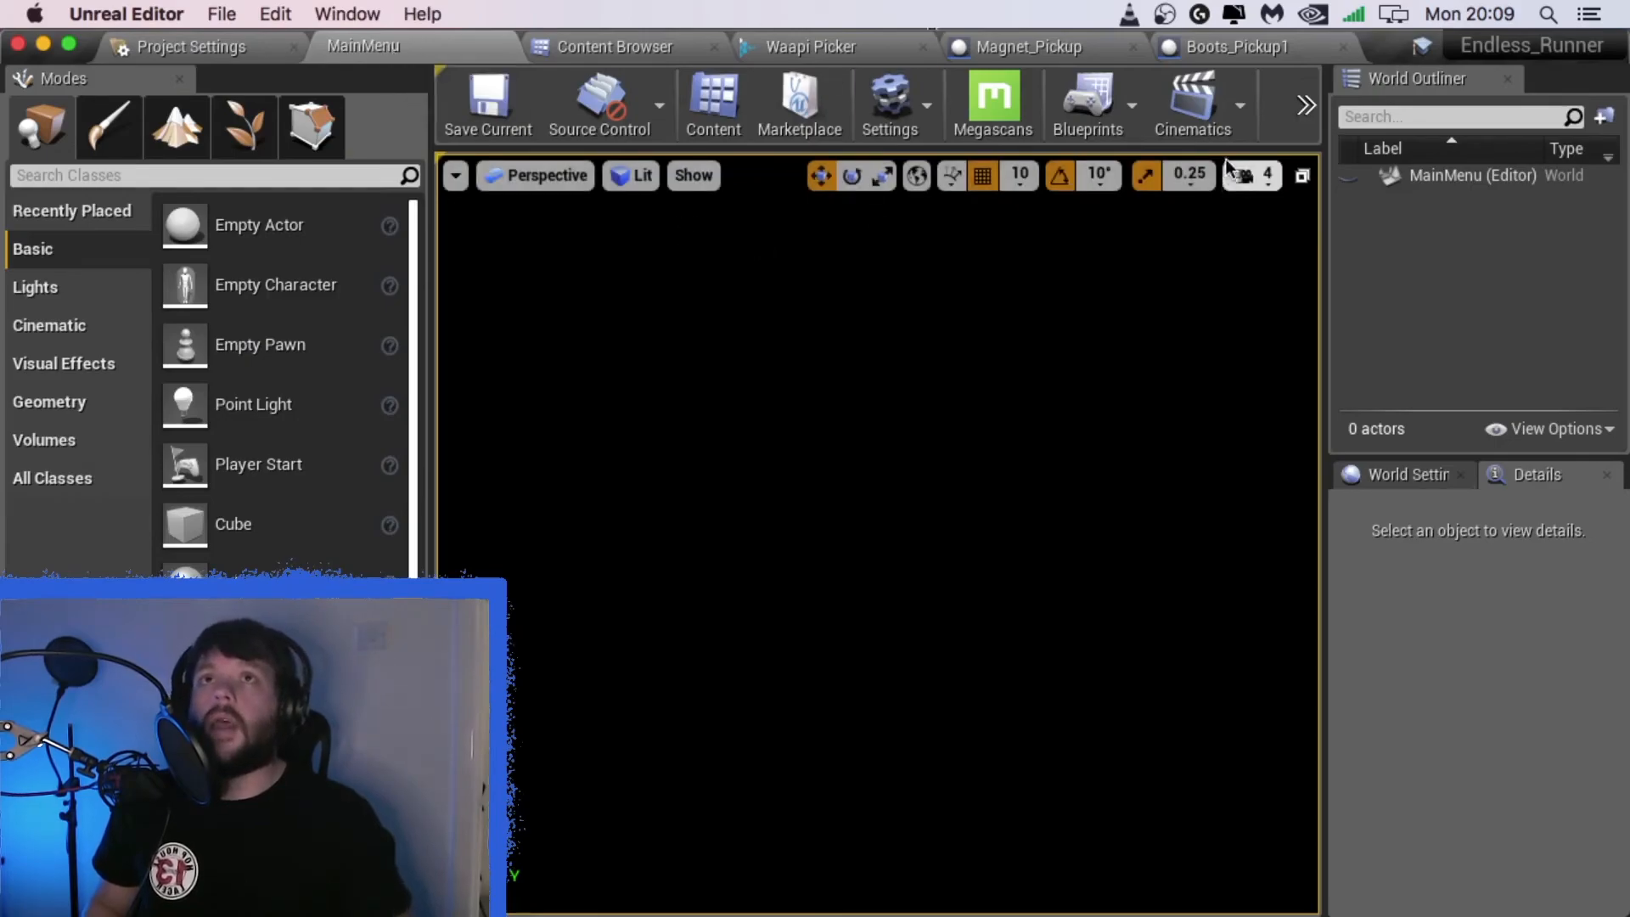
click(1128, 99)
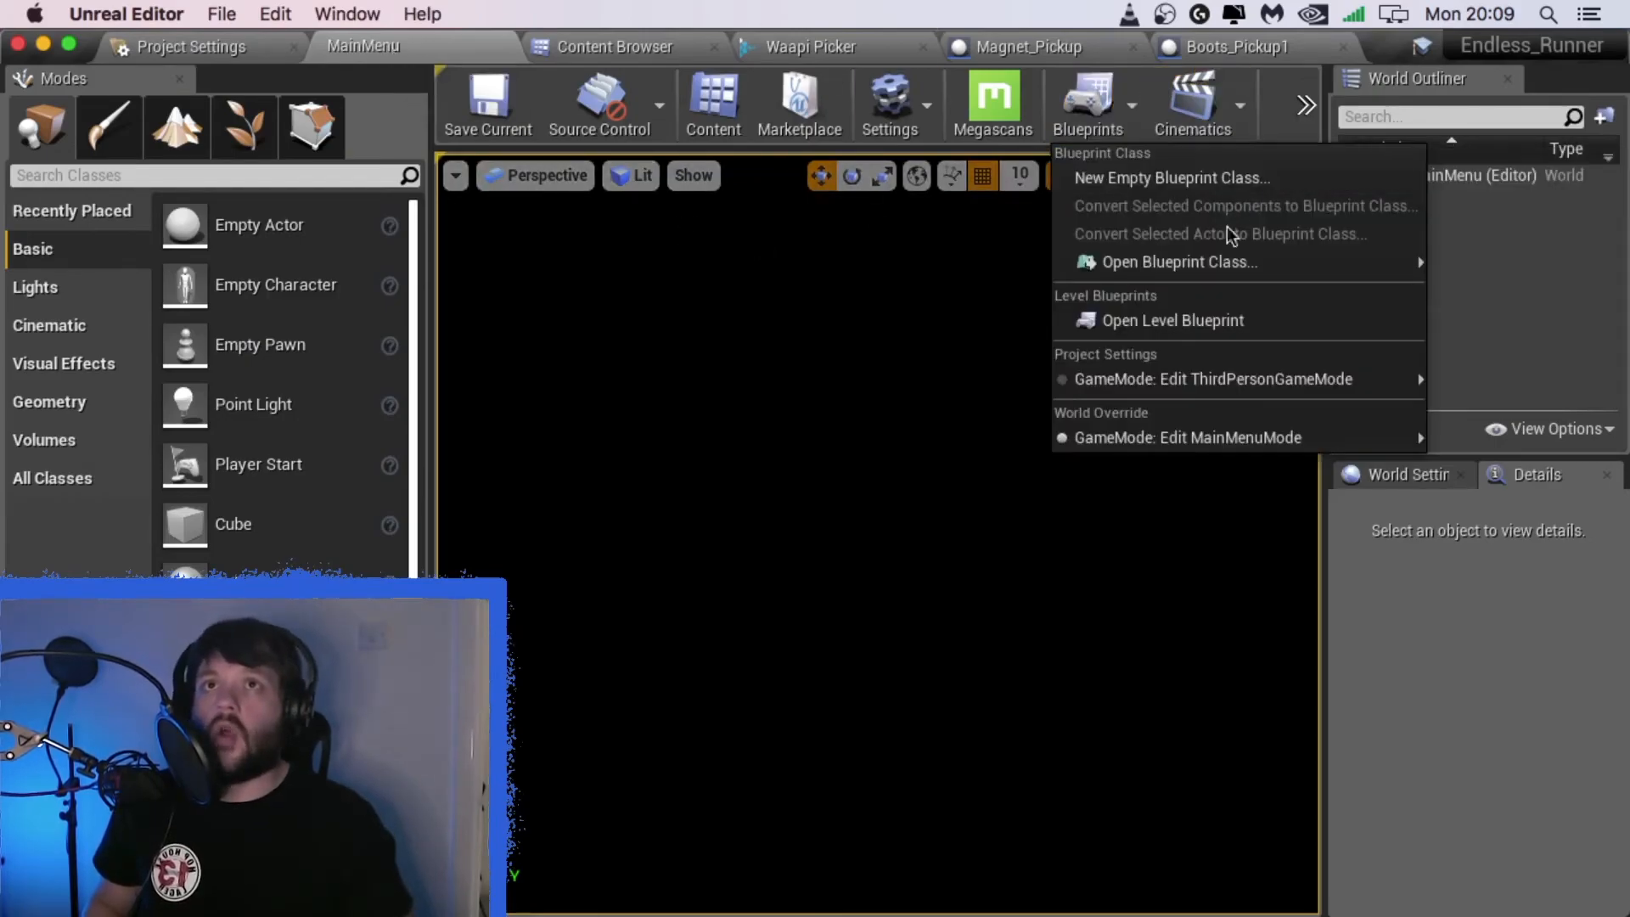
click(1172, 321)
drag(694, 456, 892, 522)
drag(711, 319, 944, 328)
drag(637, 590, 464, 618)
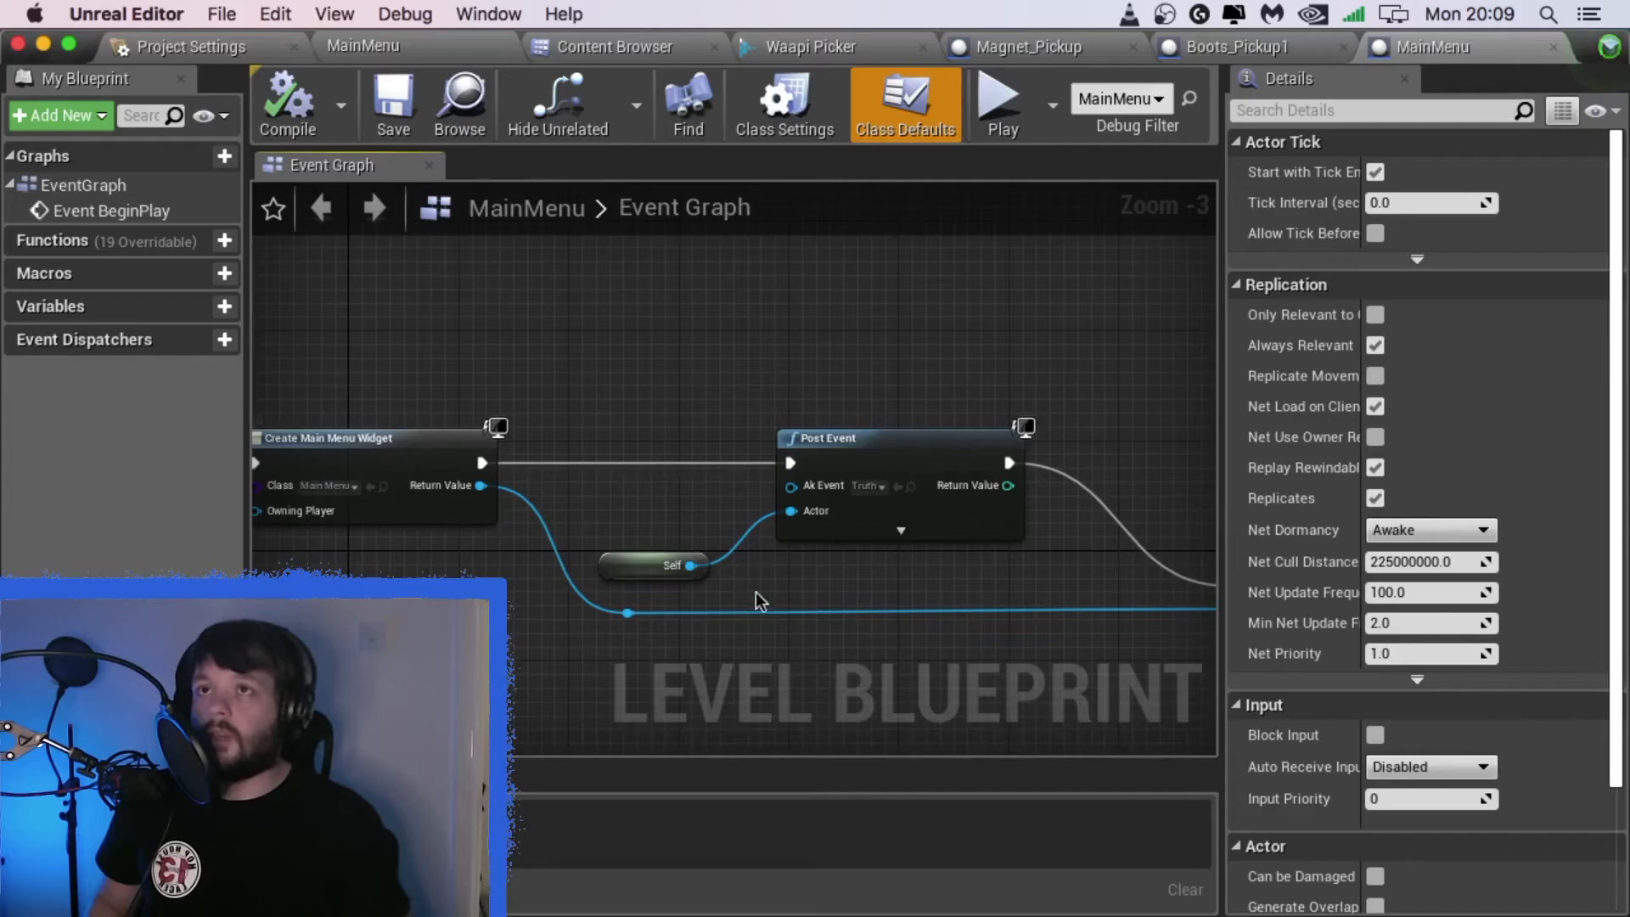
drag(842, 599, 730, 612)
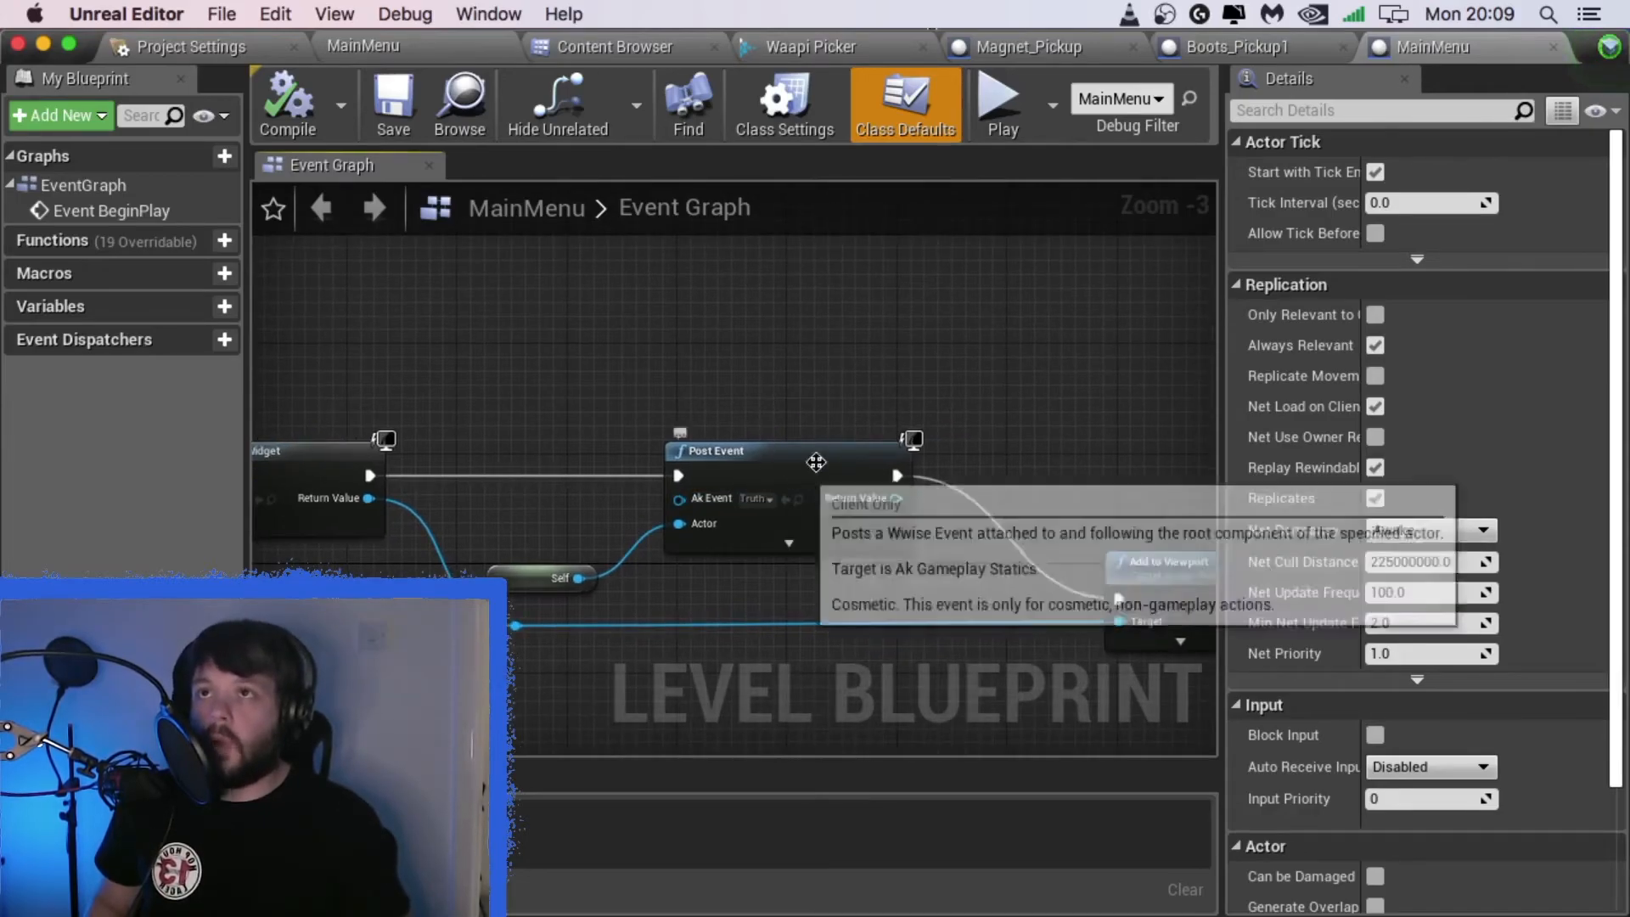
mouse_move(768, 517)
drag(853, 578, 640, 578)
drag(799, 579, 703, 581)
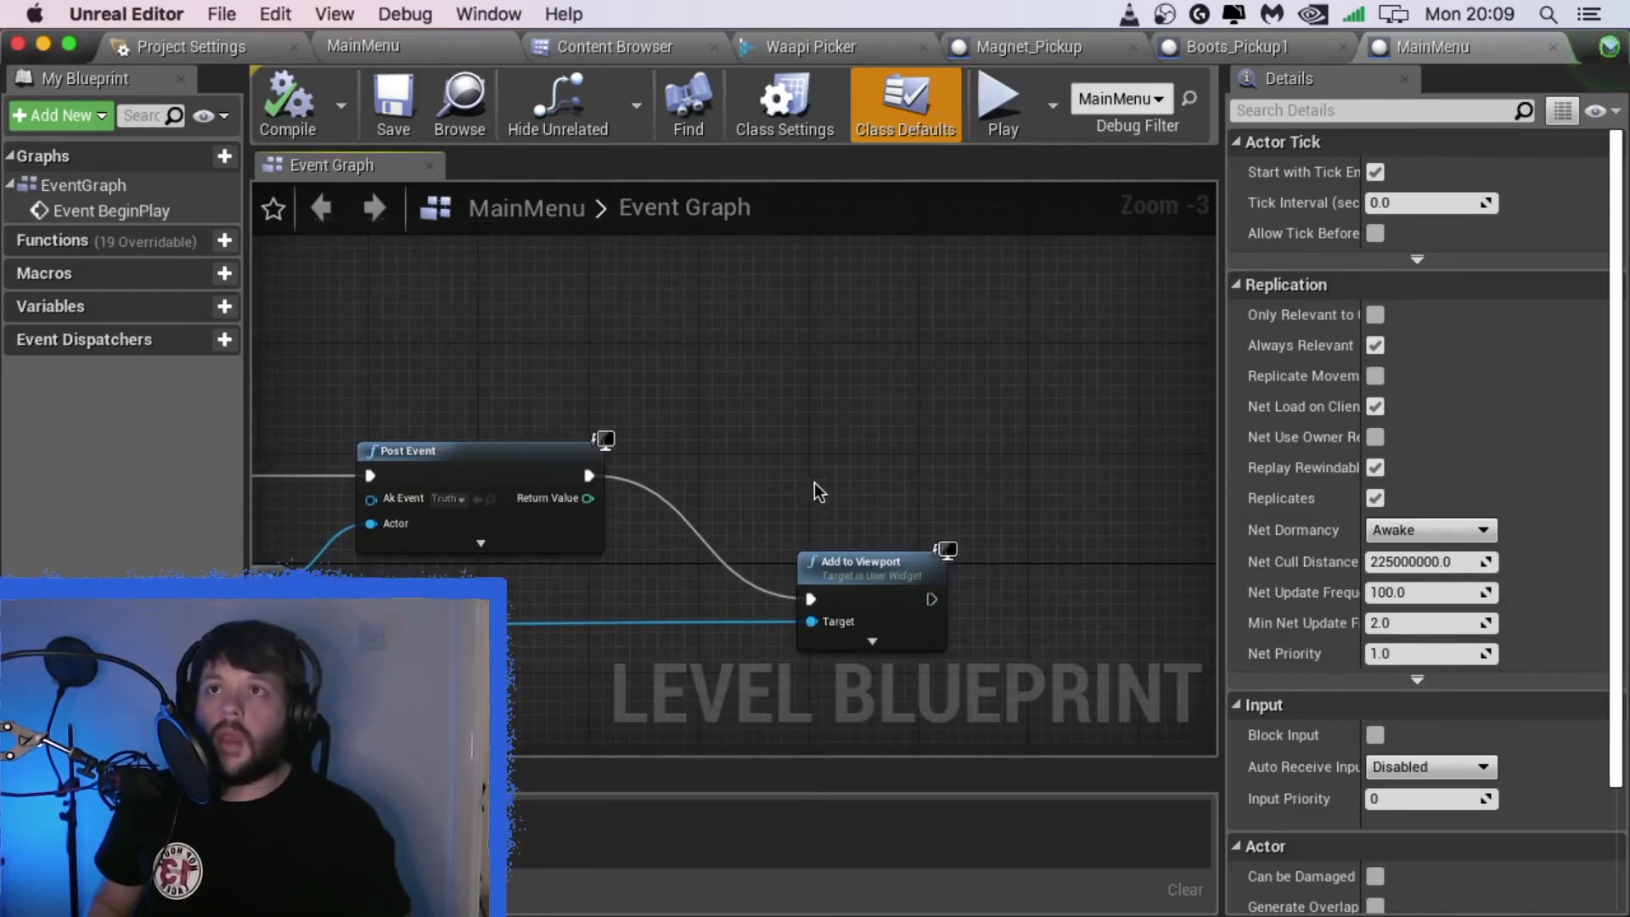
Step: Examine the Level Blueprint's nodes up close, from Event BeginPlay and Create Main Menu Widget through the Truth Post Event to Add to Viewport
scroll(814, 605, up, 3)
drag(359, 552, 720, 627)
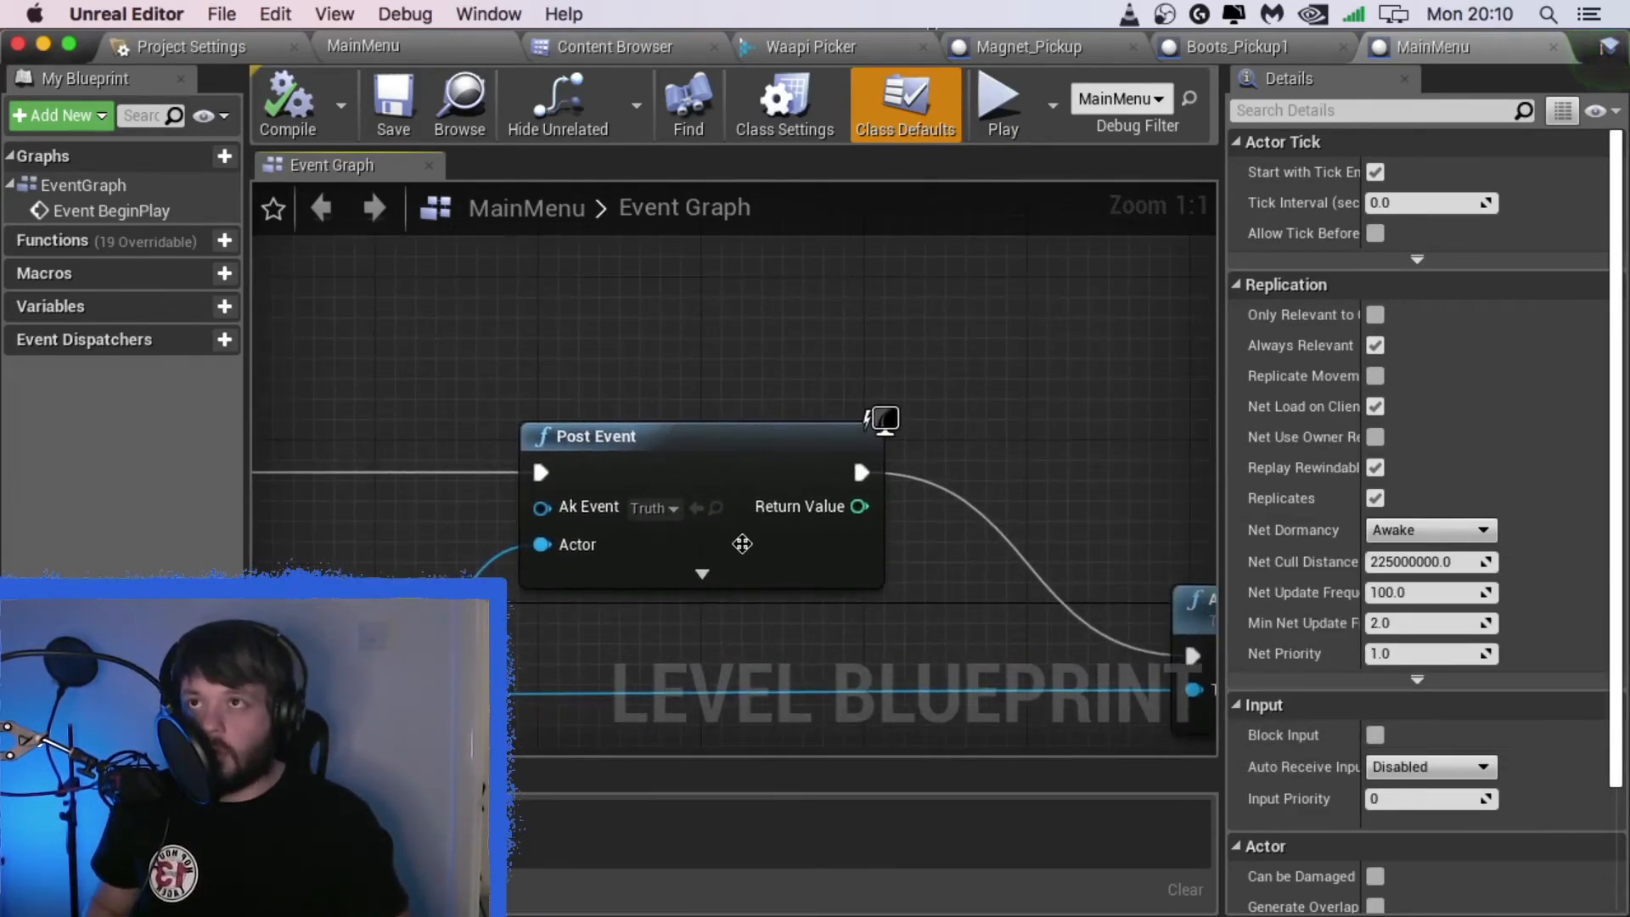
drag(560, 603, 842, 604)
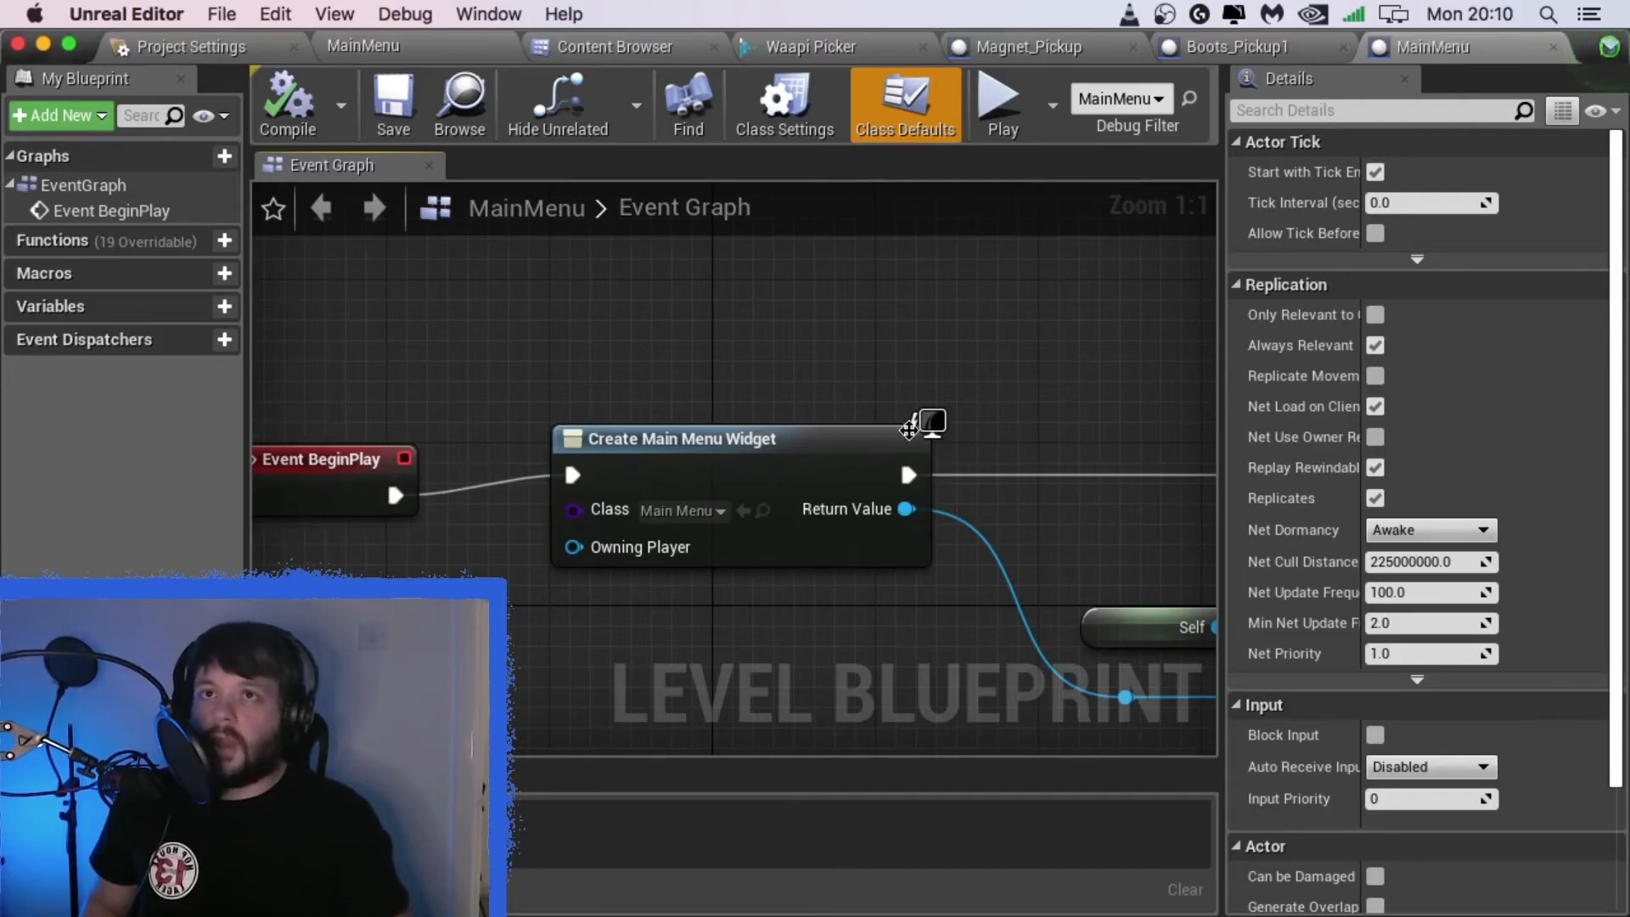
drag(1094, 418, 593, 463)
drag(700, 442, 291, 463)
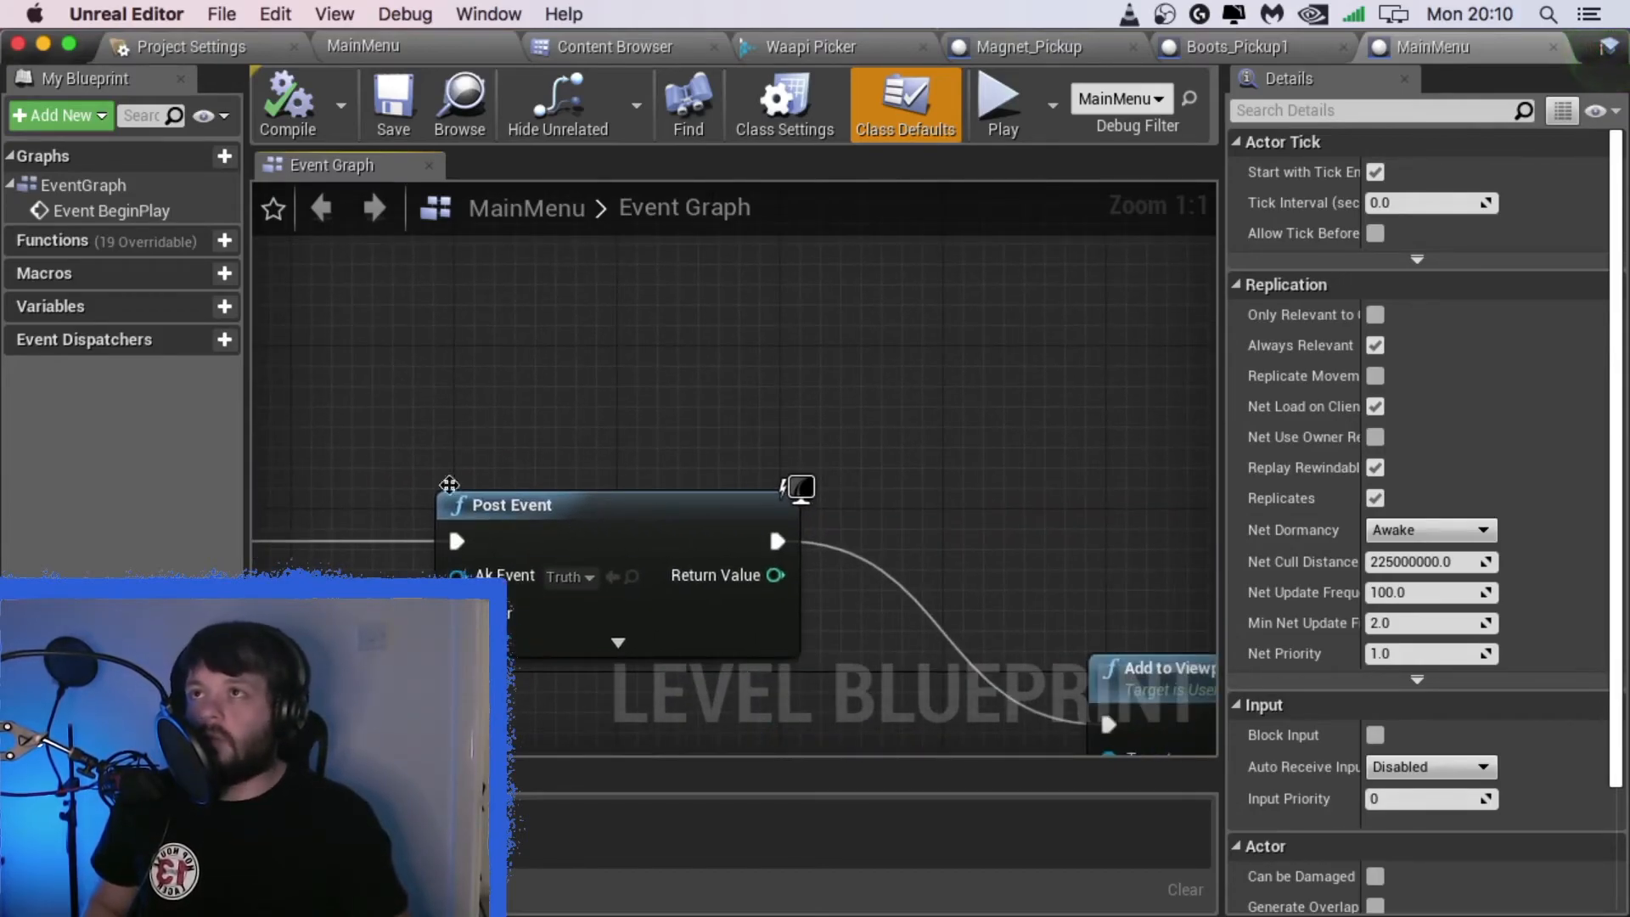
drag(678, 557, 691, 468)
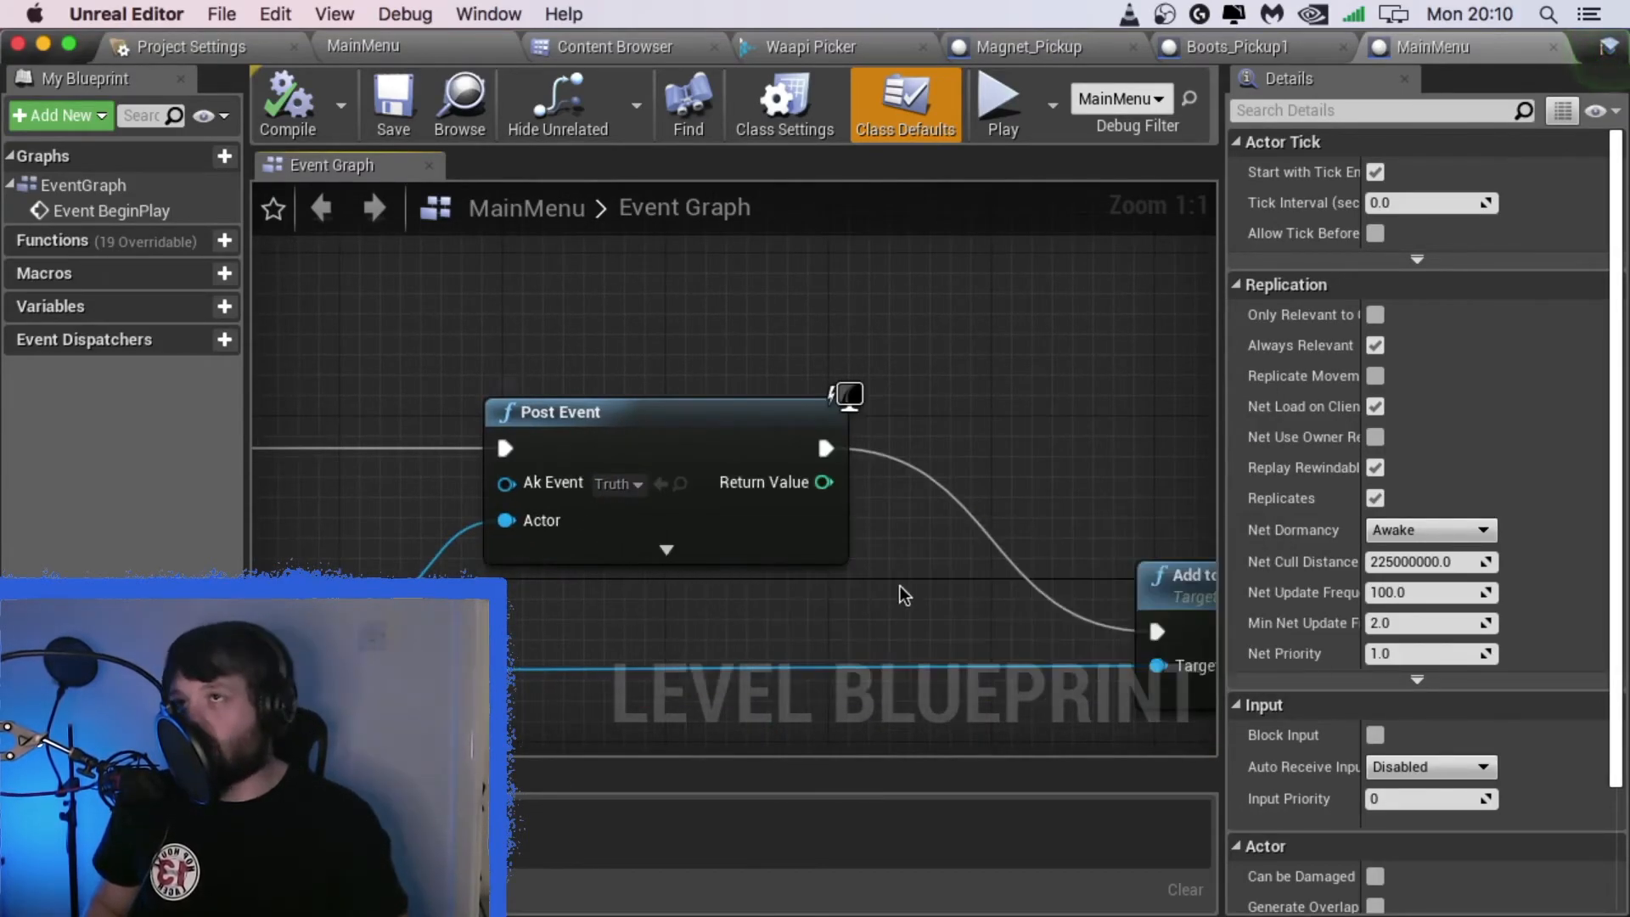
drag(858, 607, 1146, 564)
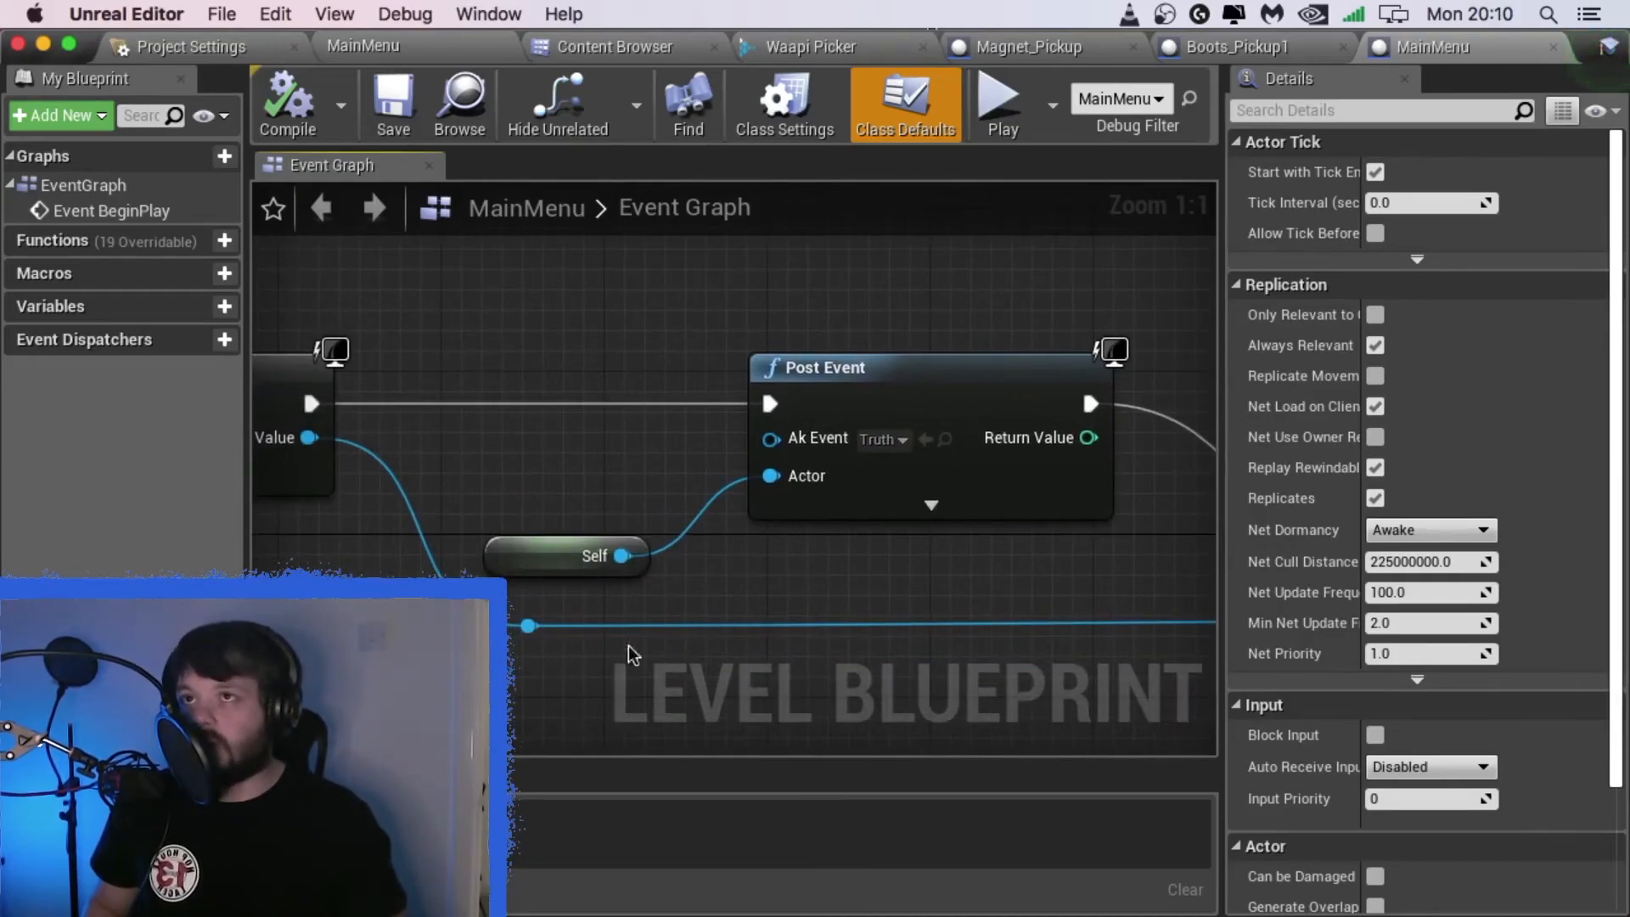
drag(992, 580, 406, 589)
drag(884, 719, 611, 665)
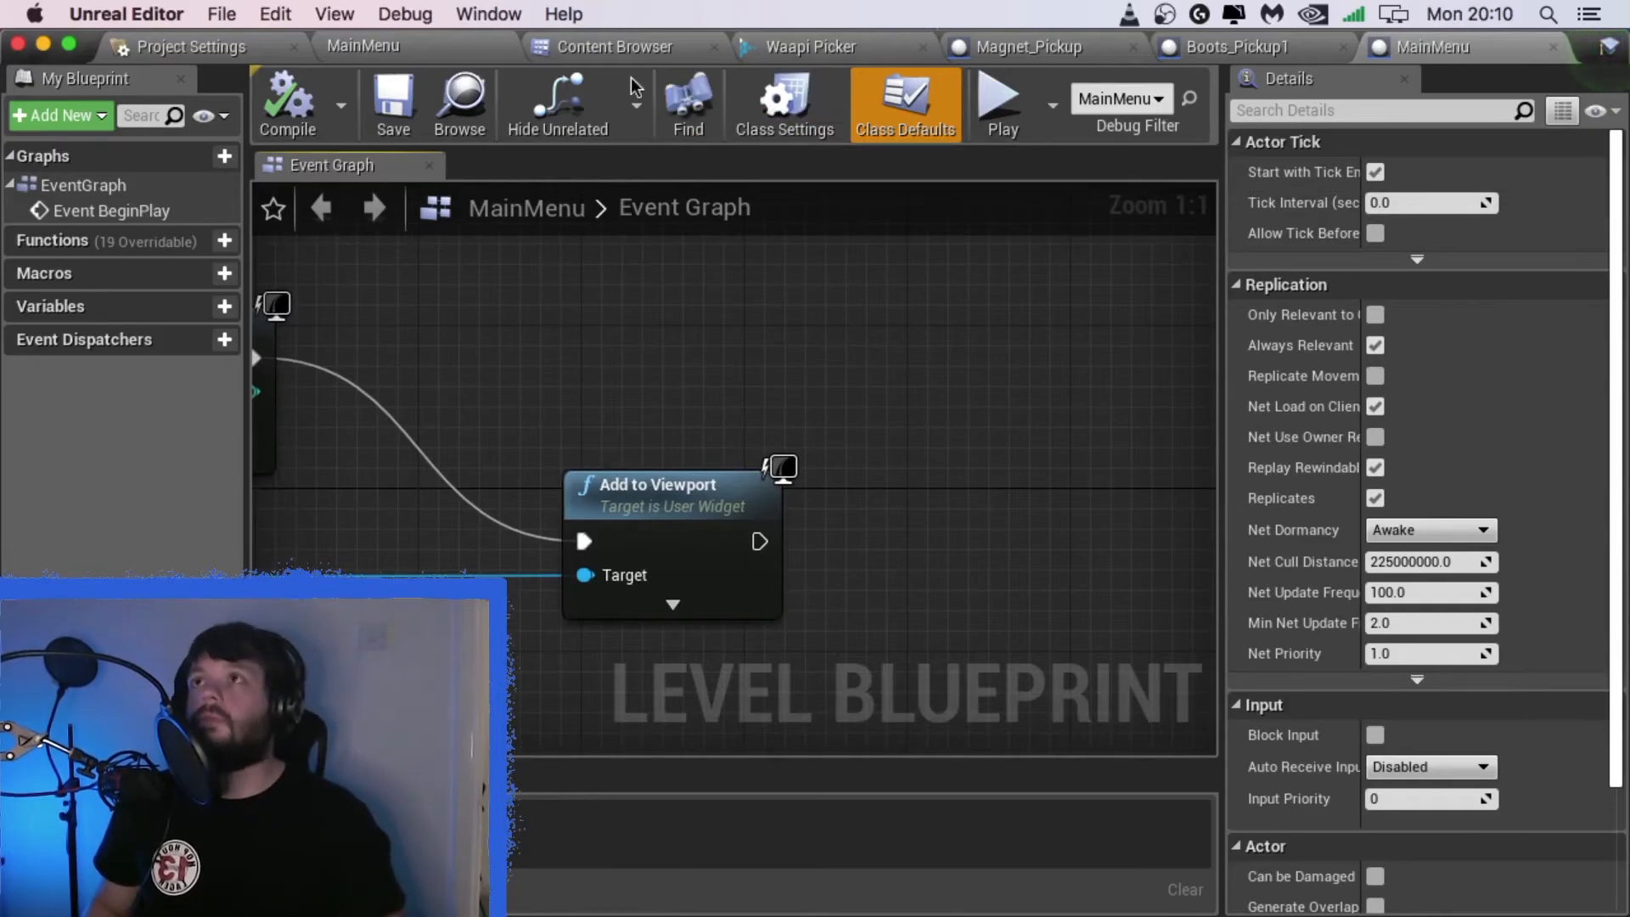
click(1057, 55)
click(822, 54)
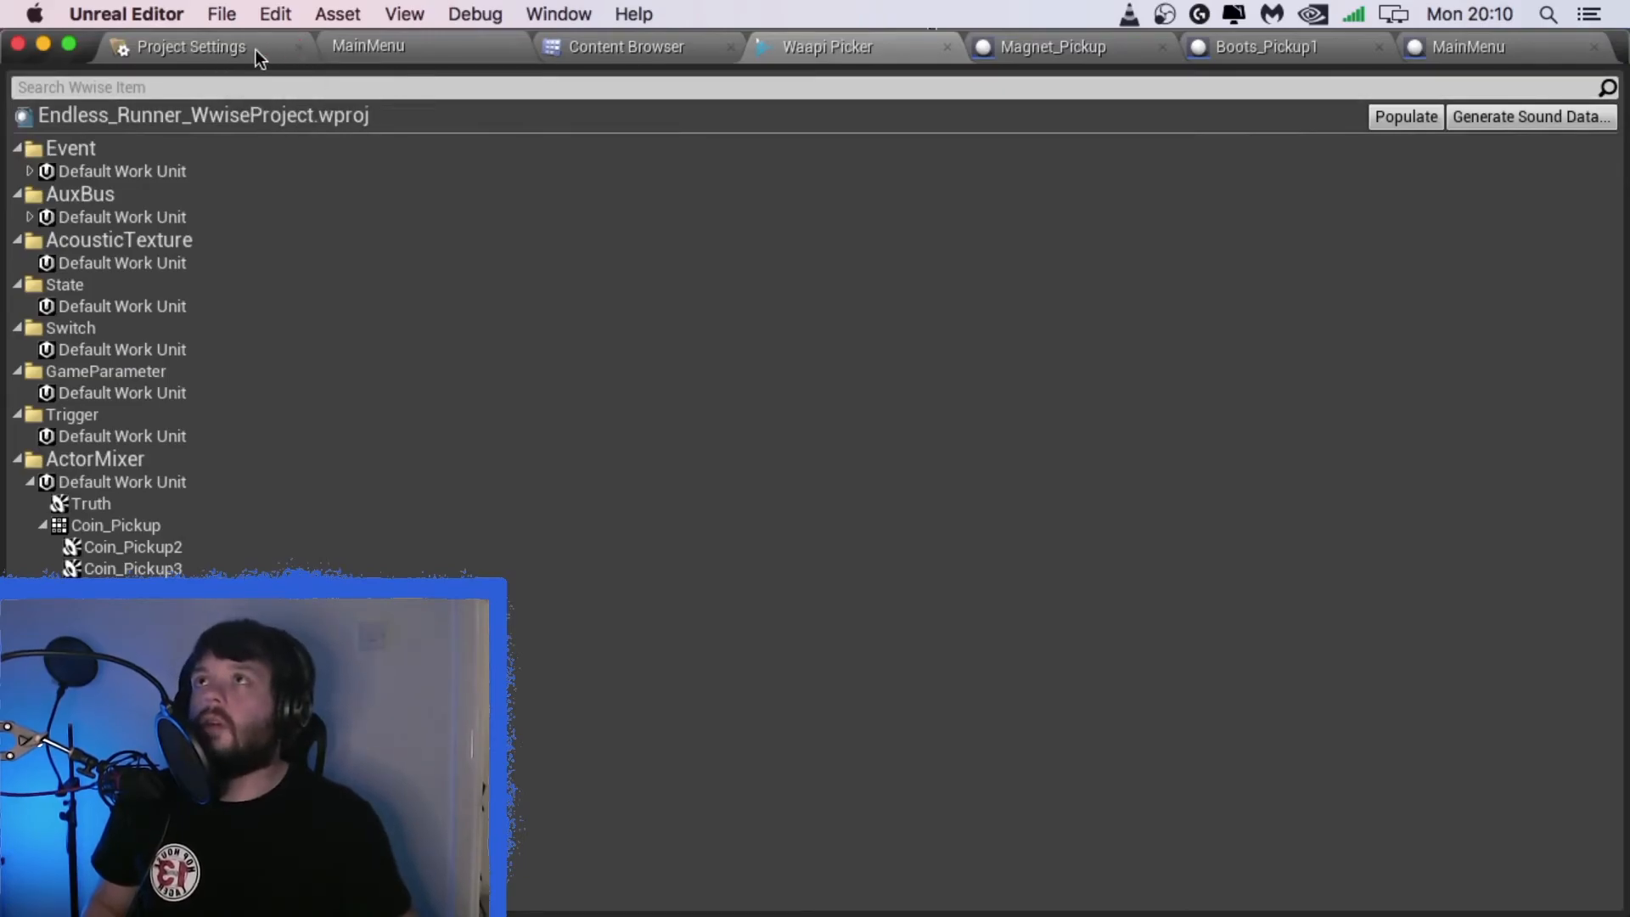
click(404, 49)
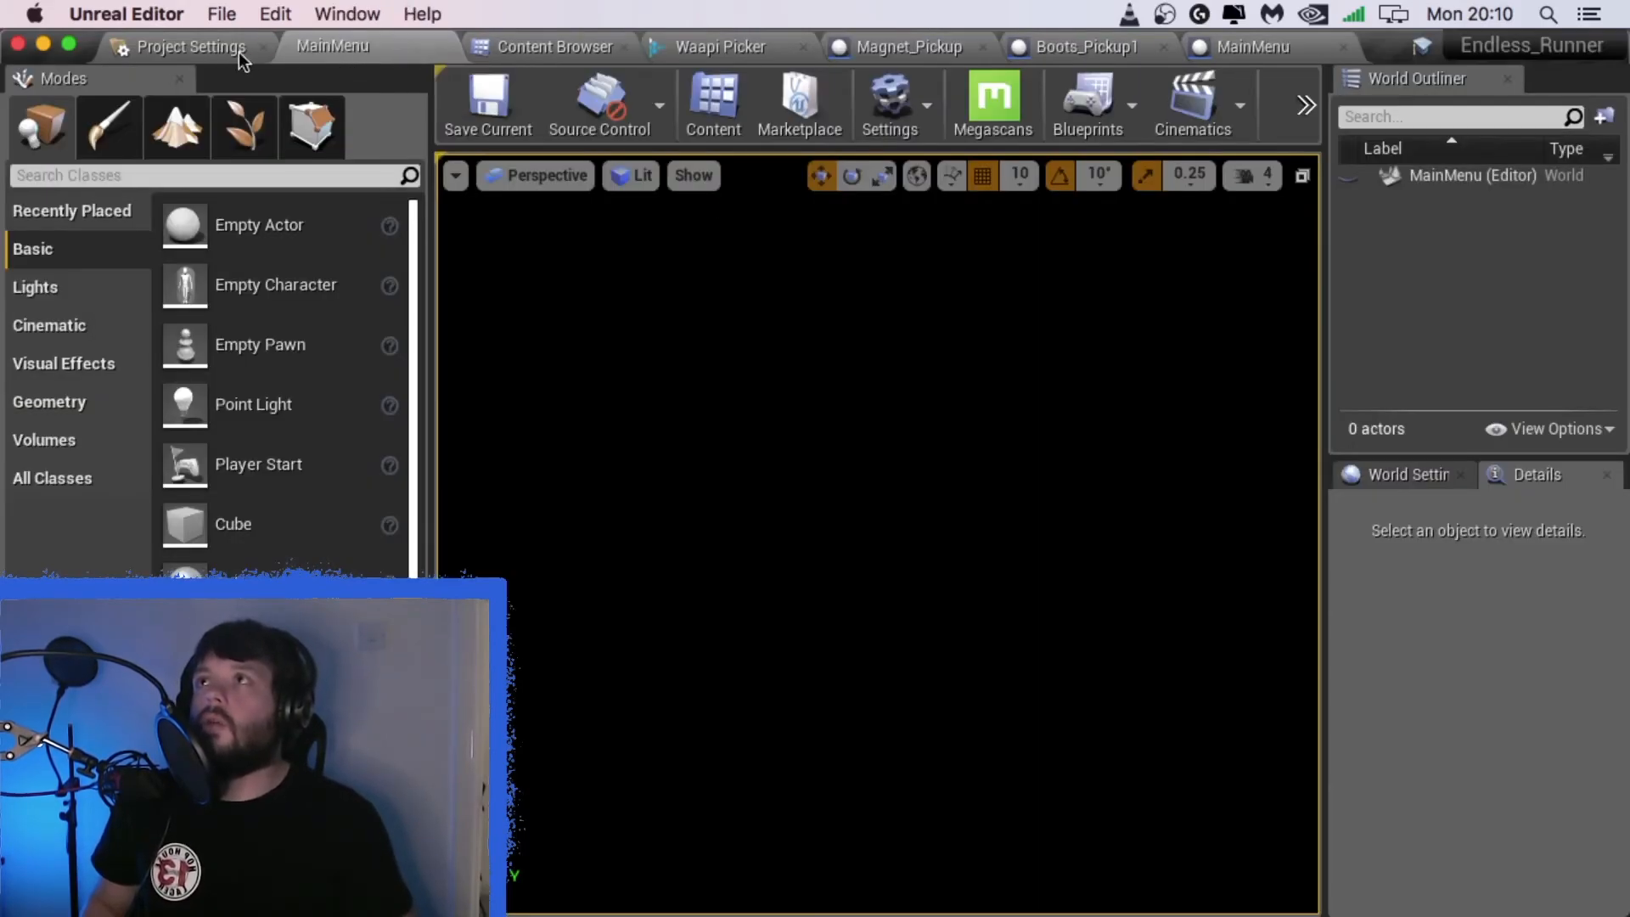
click(563, 47)
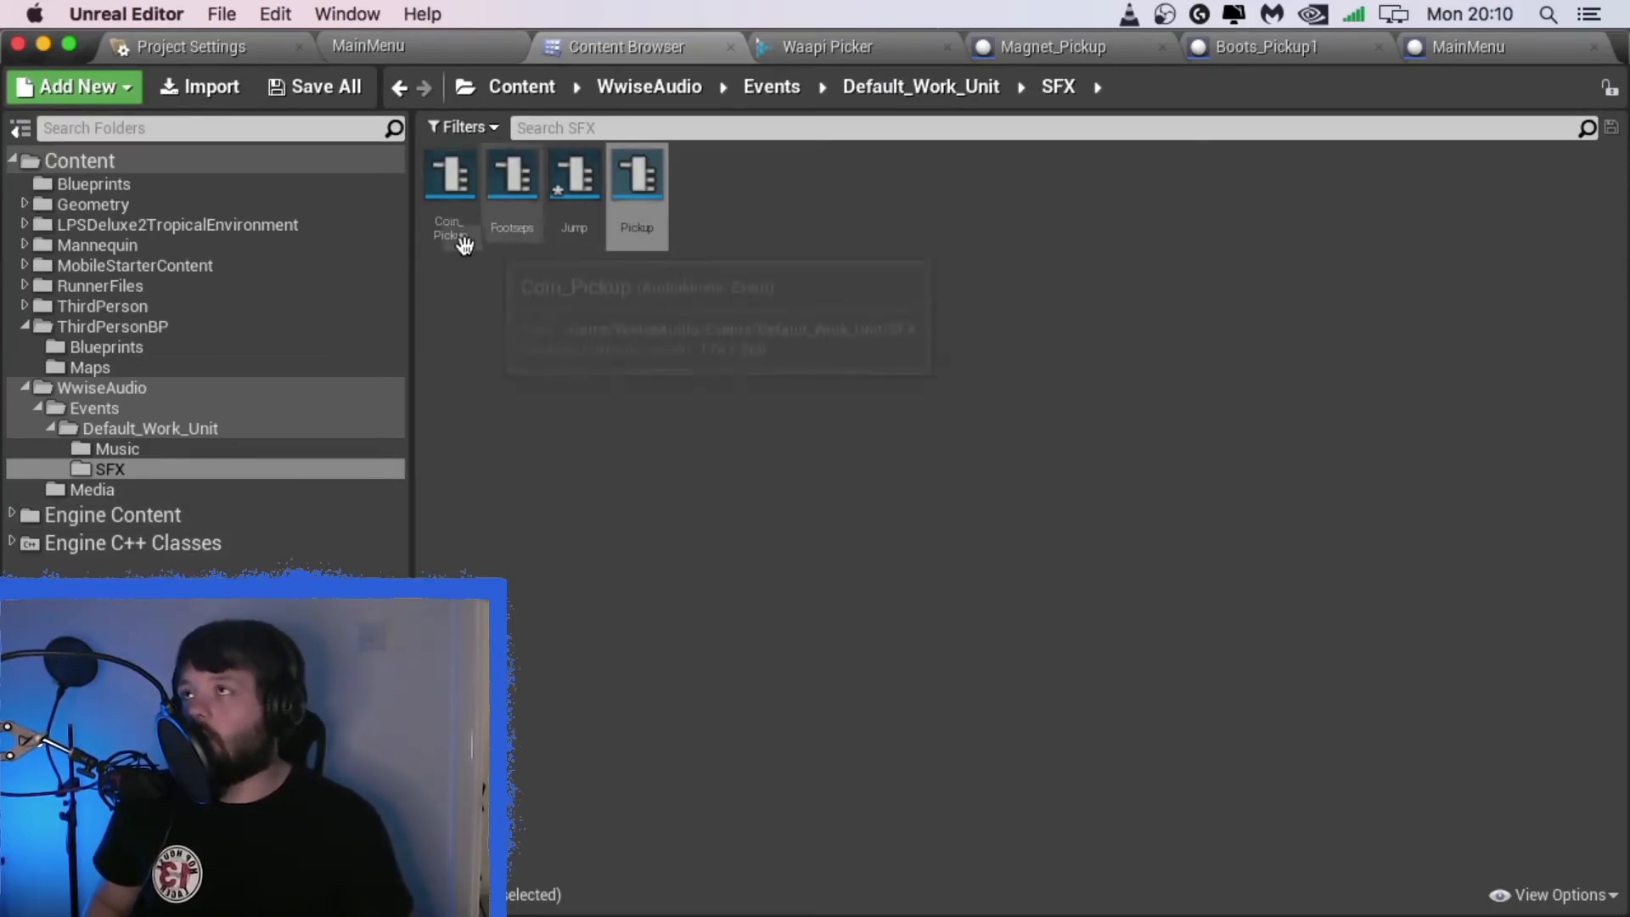
Step: Play the MainMenu level in the editor viewport and start the runner game from its main menu
click(365, 51)
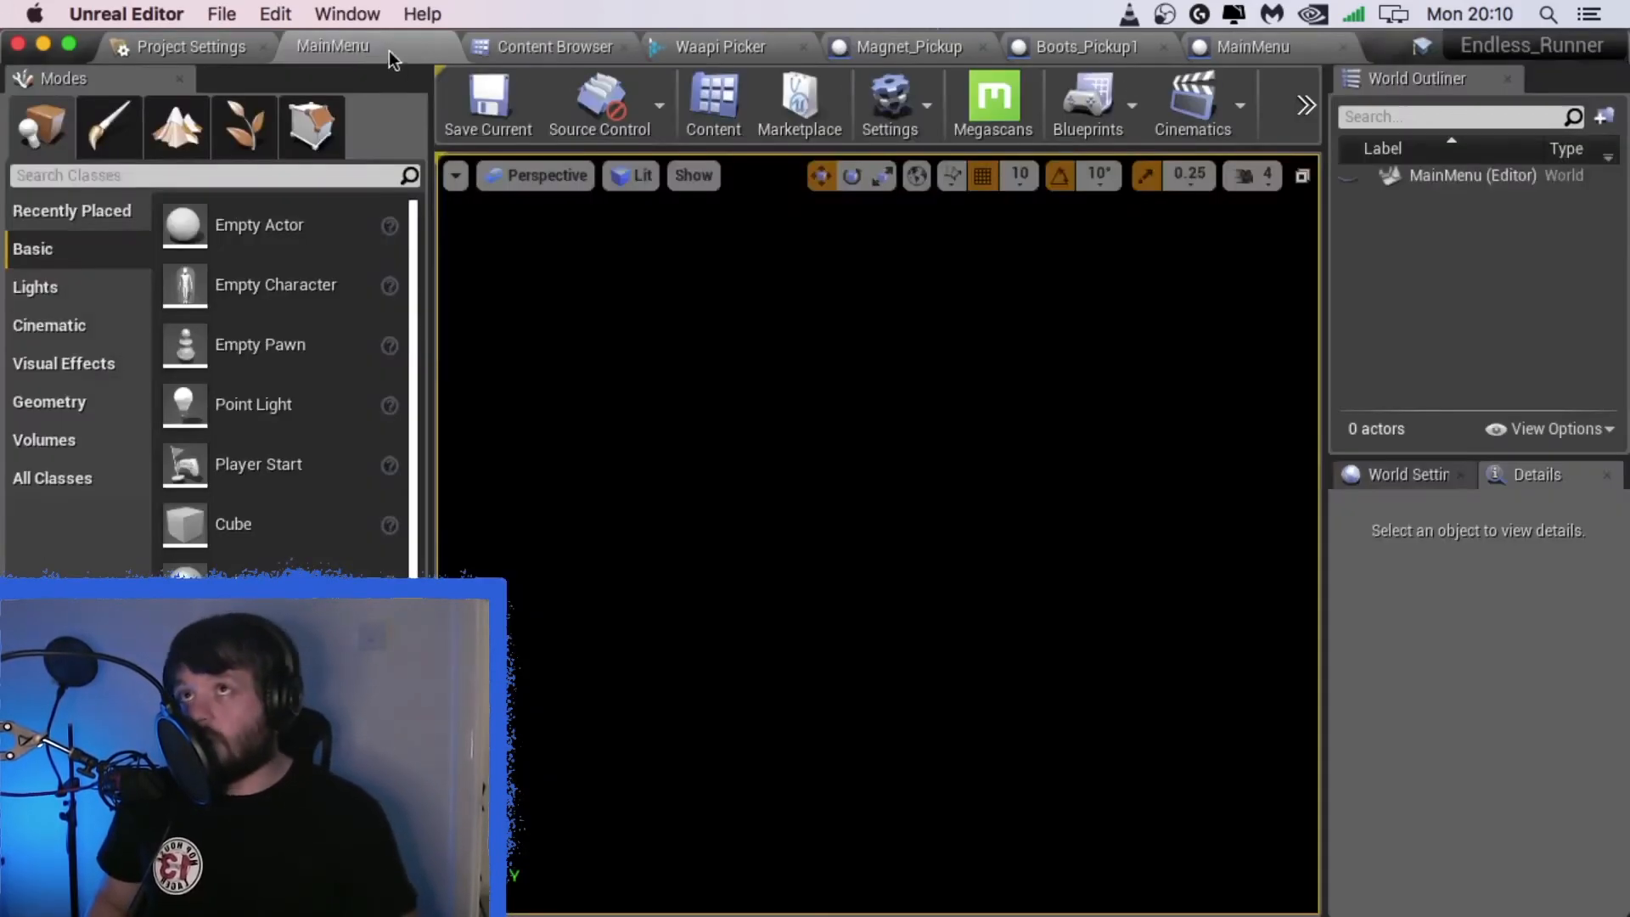
click(1296, 112)
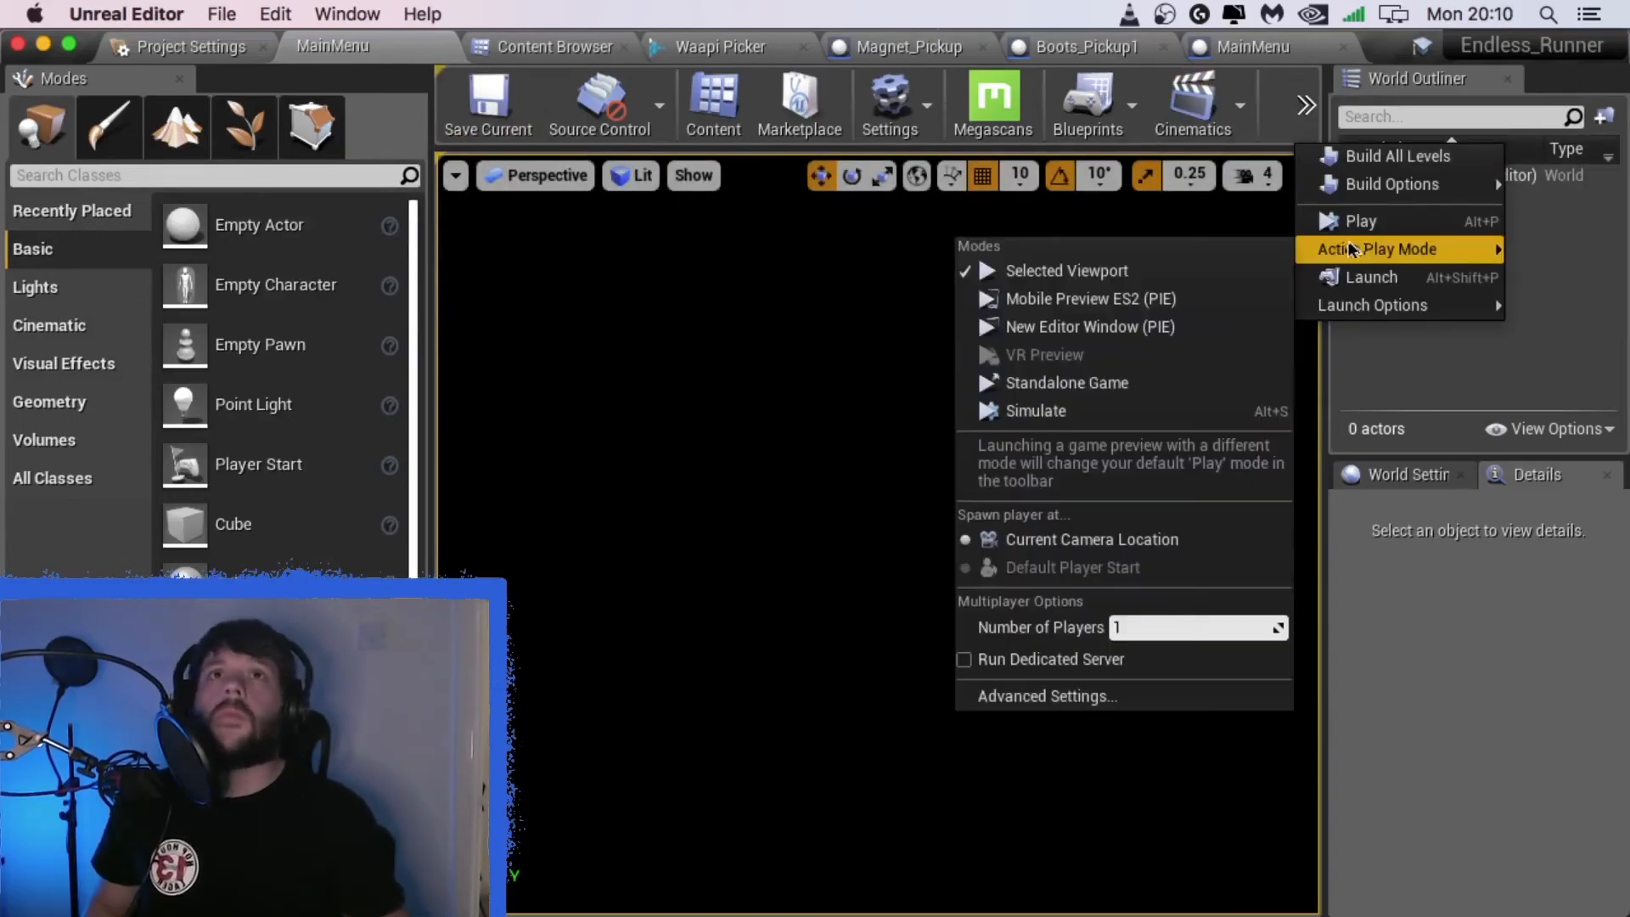
click(1357, 226)
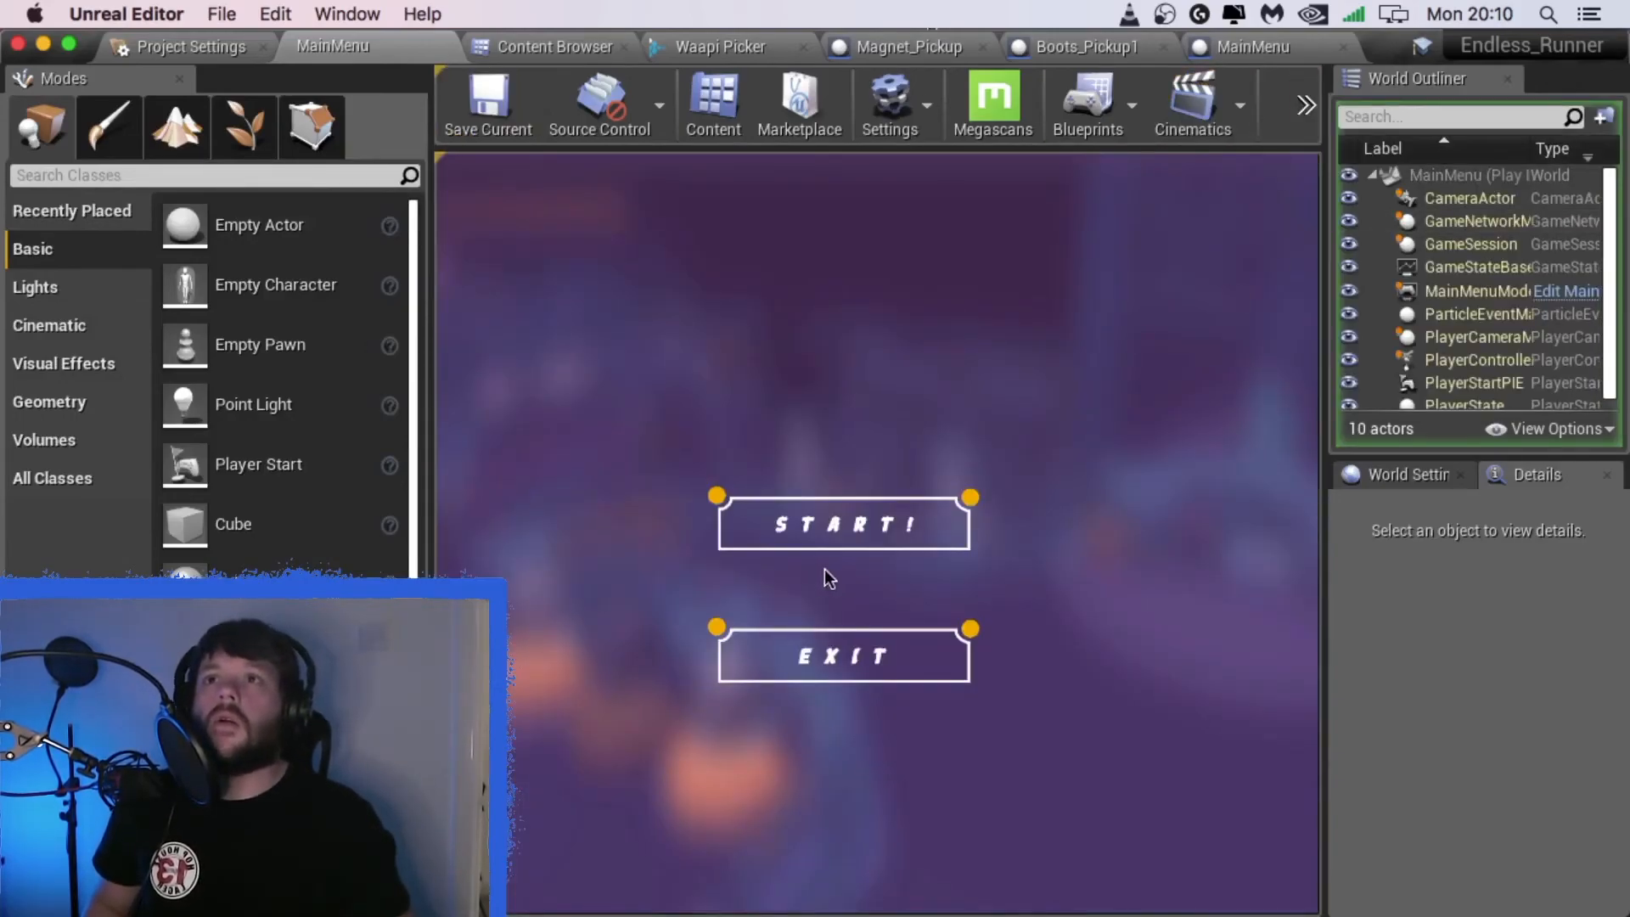
click(869, 522)
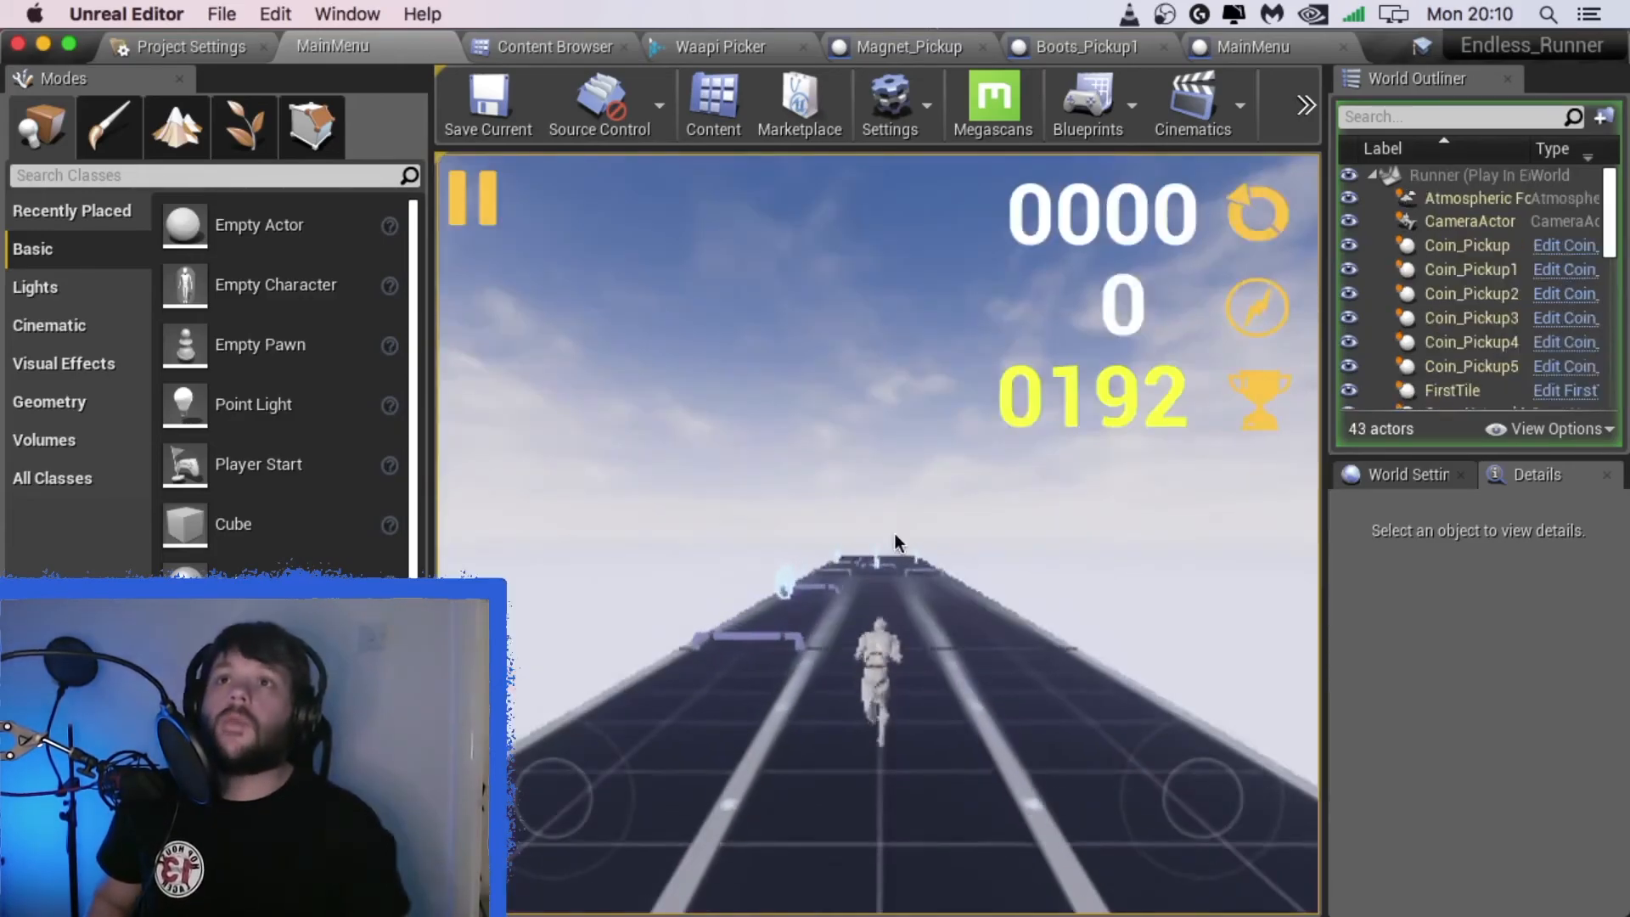